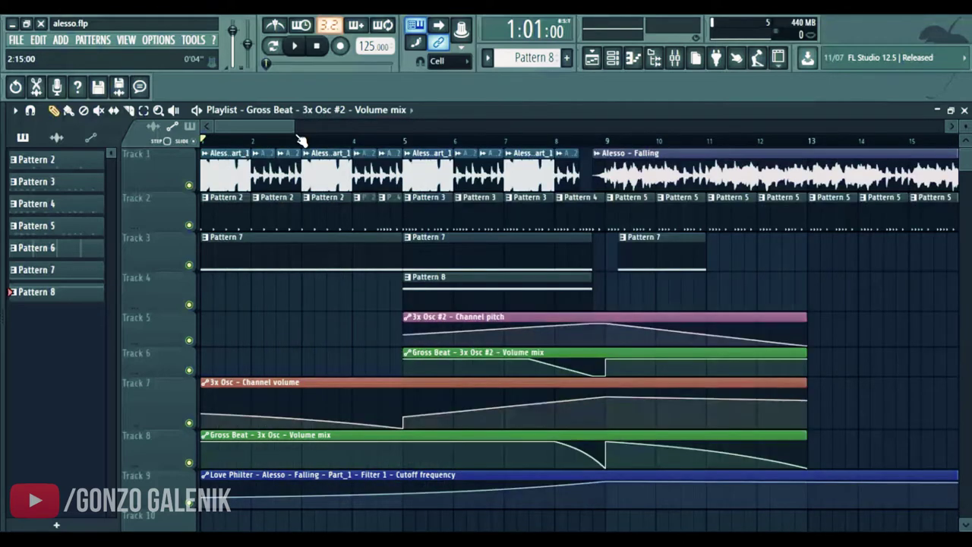
# Step: Play the alesso arrangement from bar 1 and stop playback
pyautogui.press('space')
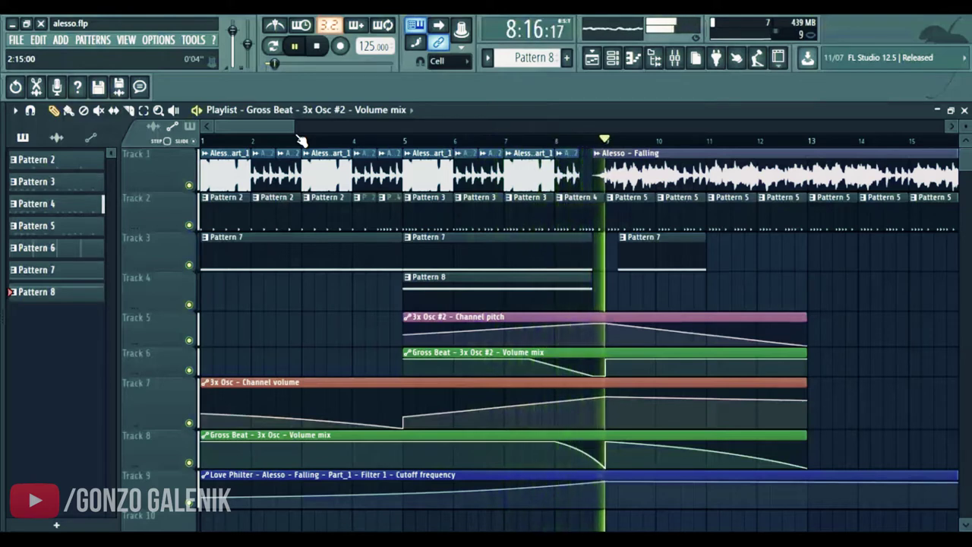
pyautogui.press('space')
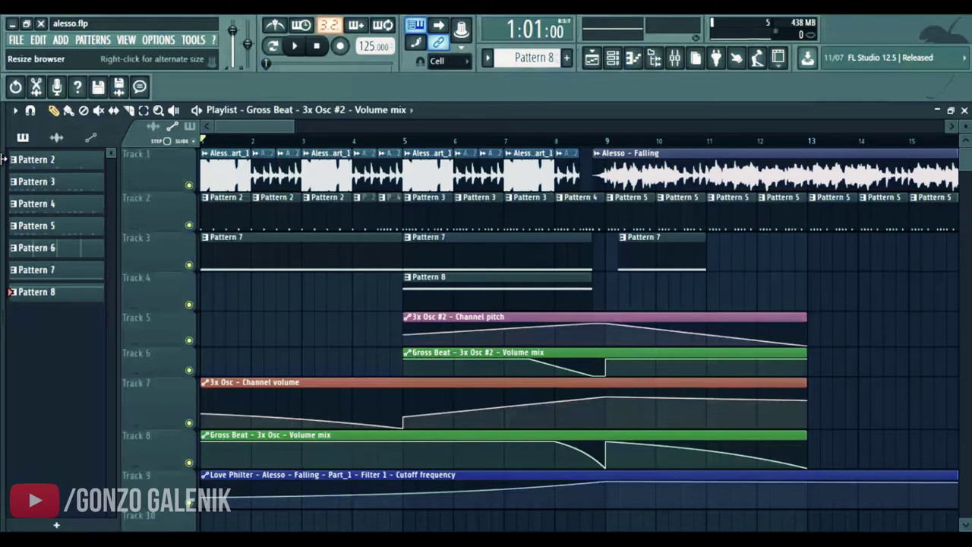
# Step: Look through the Packs and Drums sample folders in the browser, and hide the browser
pyautogui.moveTo(3, 158); pyautogui.dragTo(141, 159)
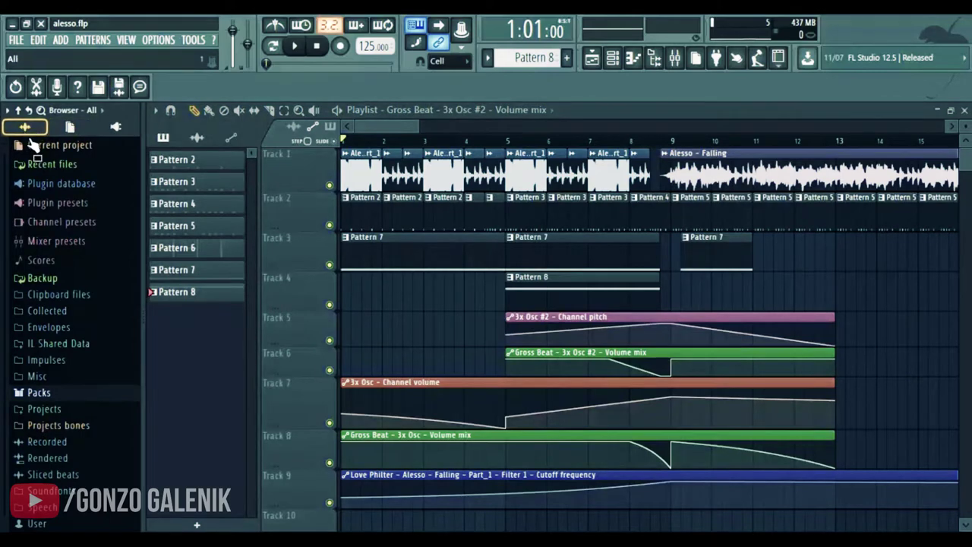
pyautogui.click(59, 395)
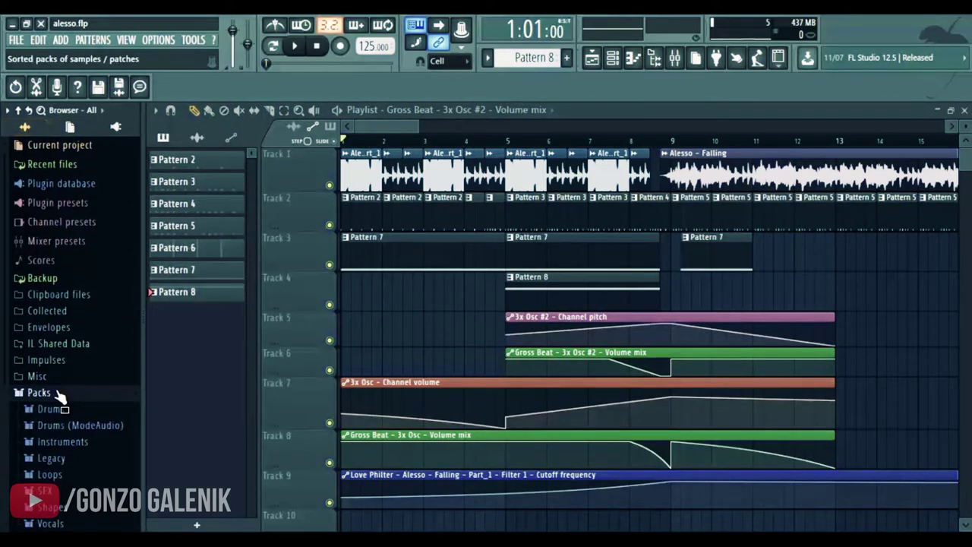
pyautogui.scroll(-3, 60, 395)
pyautogui.click(47, 278)
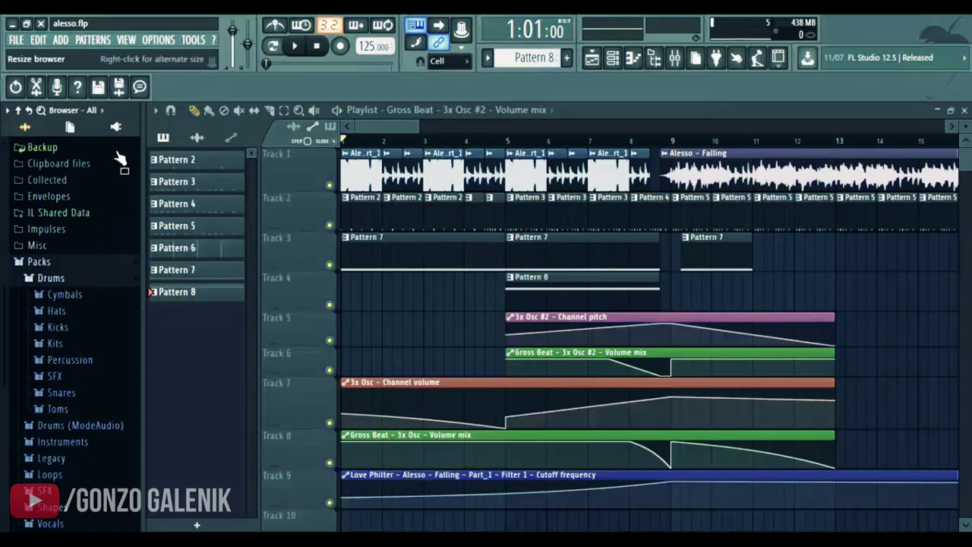
pyautogui.hotkey('alt', 'F8')
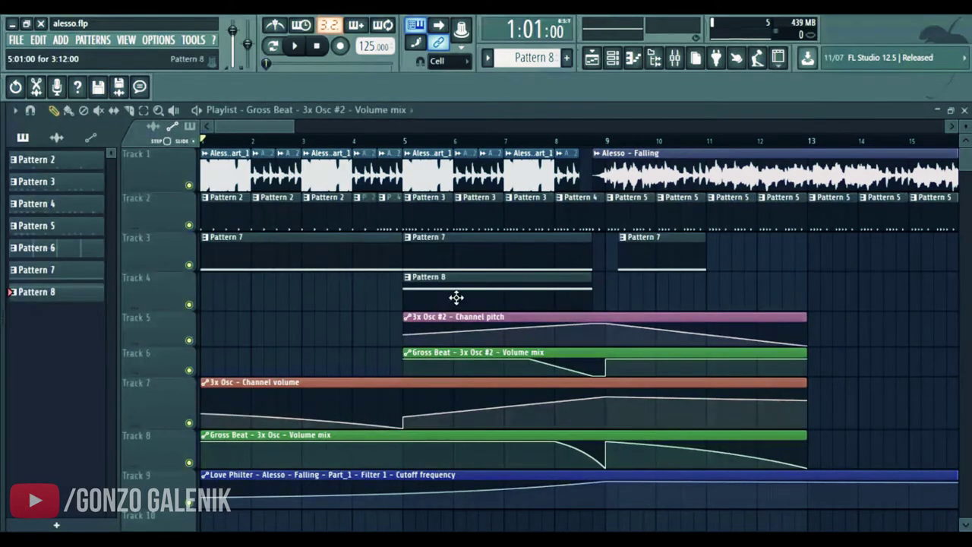
pyautogui.scroll(-2, 402, 159)
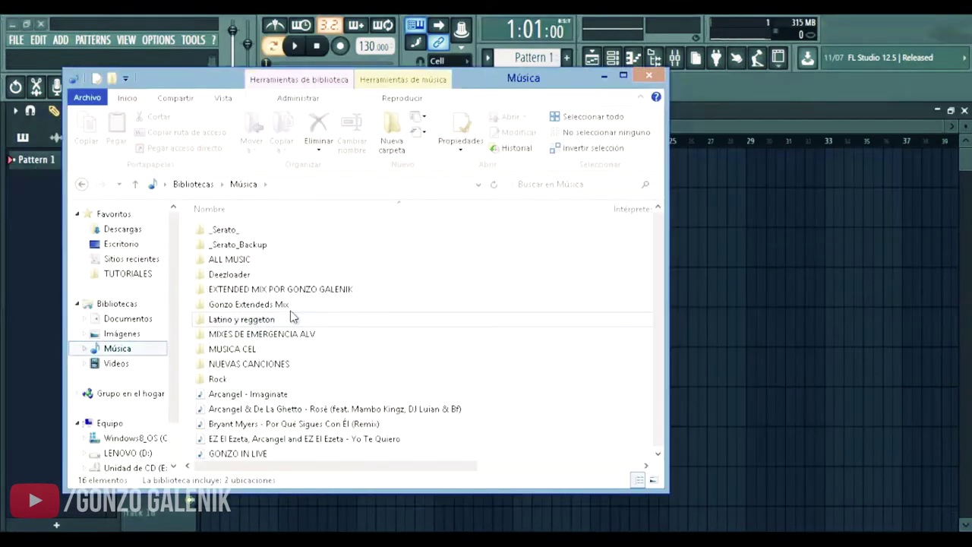
# Step: Import the ZEDD - Papercut (Grey Remix) audio file into the playlist and place its clip on Track 1 at bar 4
pyautogui.moveTo(278, 319); pyautogui.dragTo(703, 316)
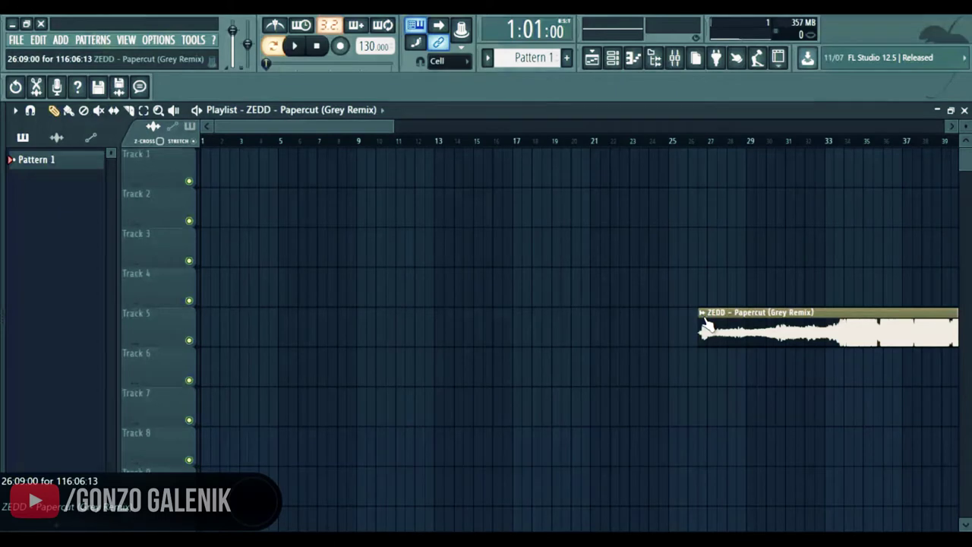
pyautogui.moveTo(706, 325); pyautogui.dragTo(248, 145)
pyautogui.scroll(-3, 230, 145)
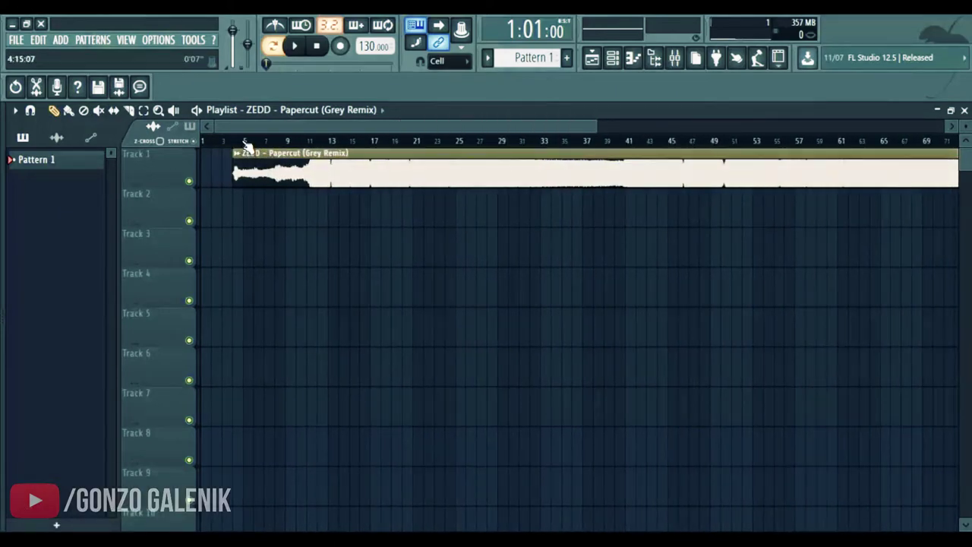
pyautogui.scroll(2, 247, 146)
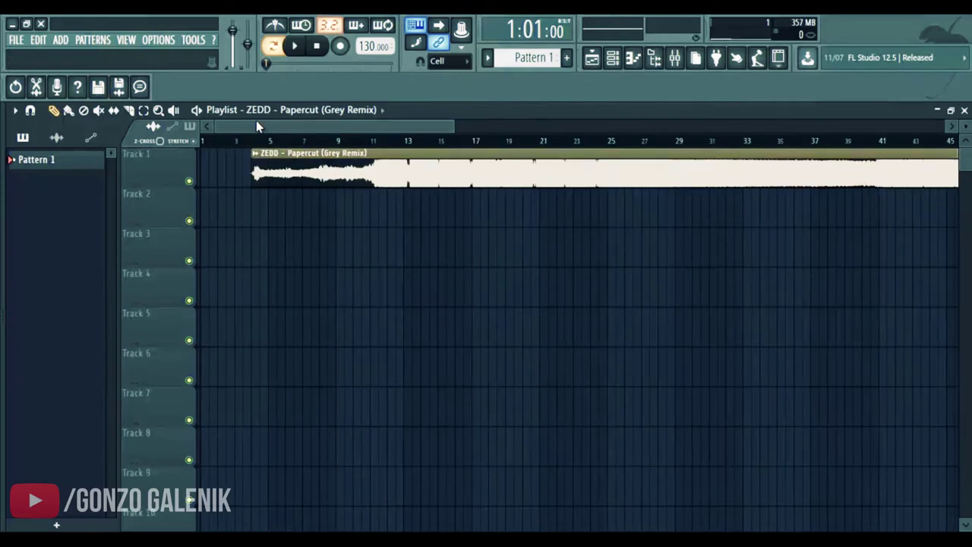
pyautogui.rightClick(373, 47)
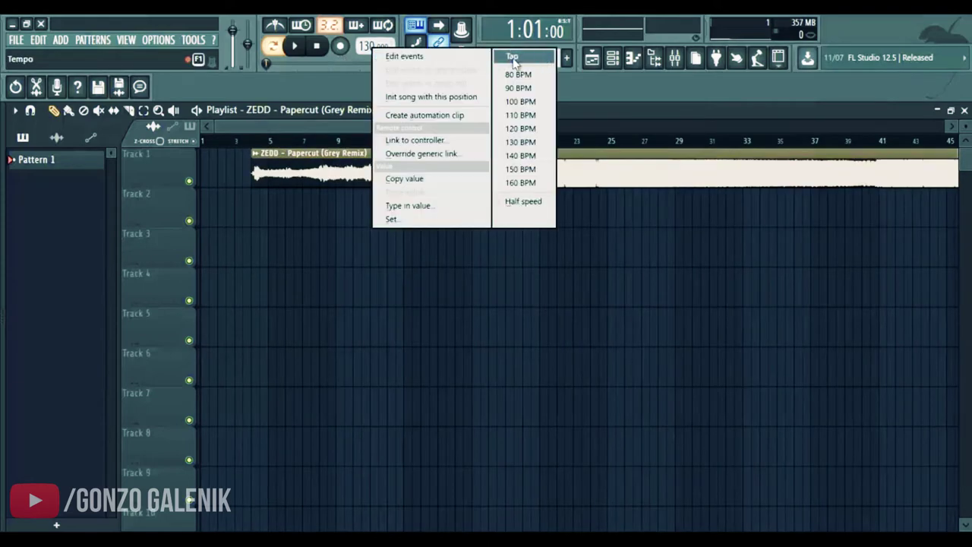
pyautogui.press('Escape')
pyautogui.rightClick(255, 158)
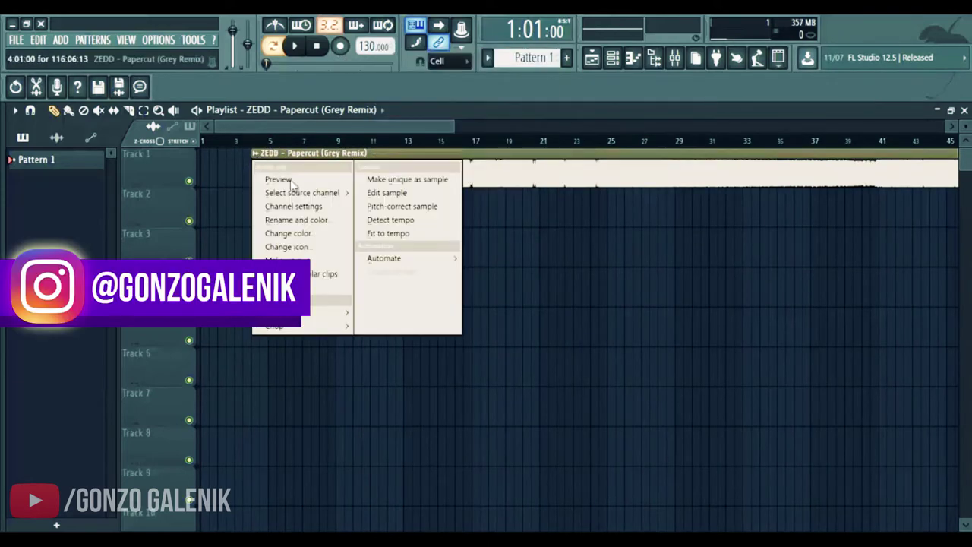
pyautogui.click(249, 132)
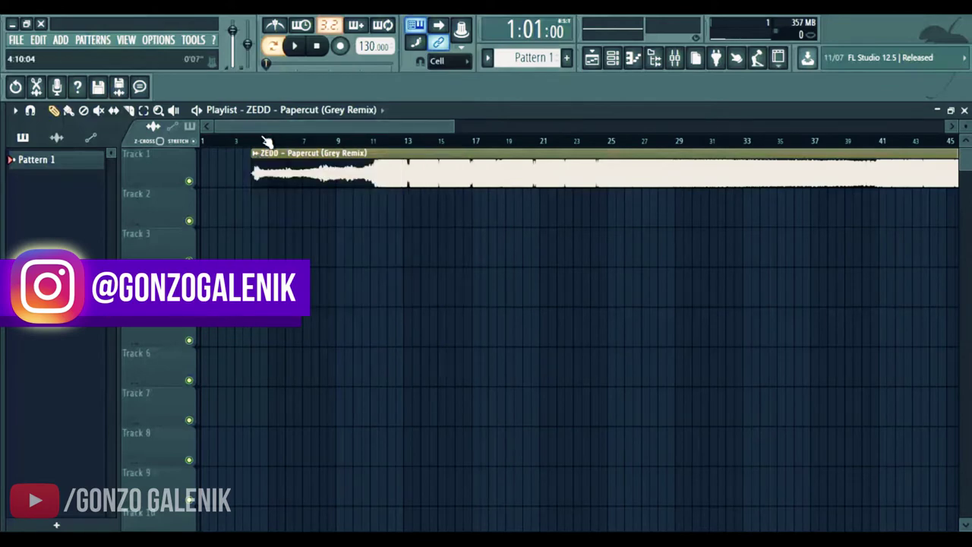
# Step: Detect the Papercut clip's tempo in the 75 to 150 BPM range and set the project tempo to the detected 140 BPM
pyautogui.scroll(3, 259, 150)
pyautogui.moveTo(153, 183); pyautogui.dragTo(142, 239)
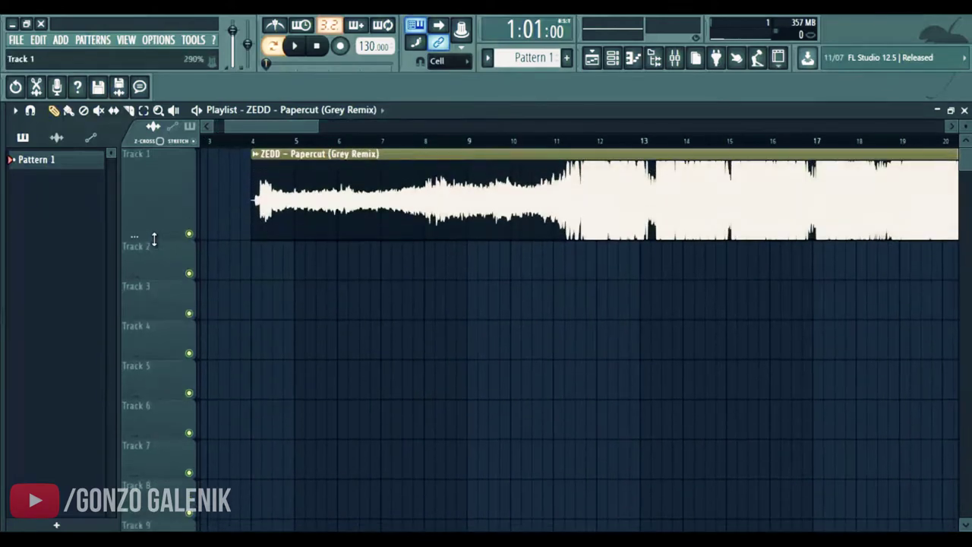
pyautogui.rightClick(254, 161)
pyautogui.moveTo(288, 181)
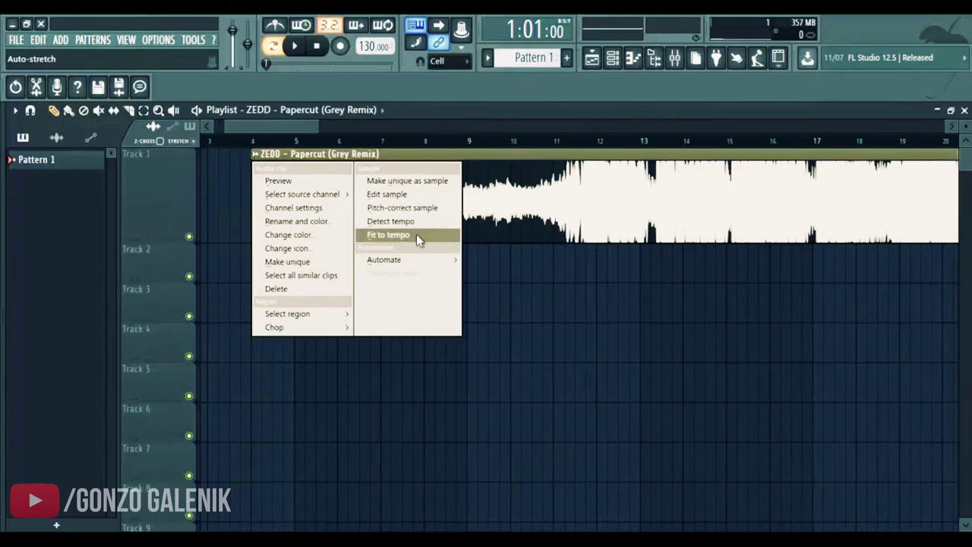
pyautogui.click(420, 220)
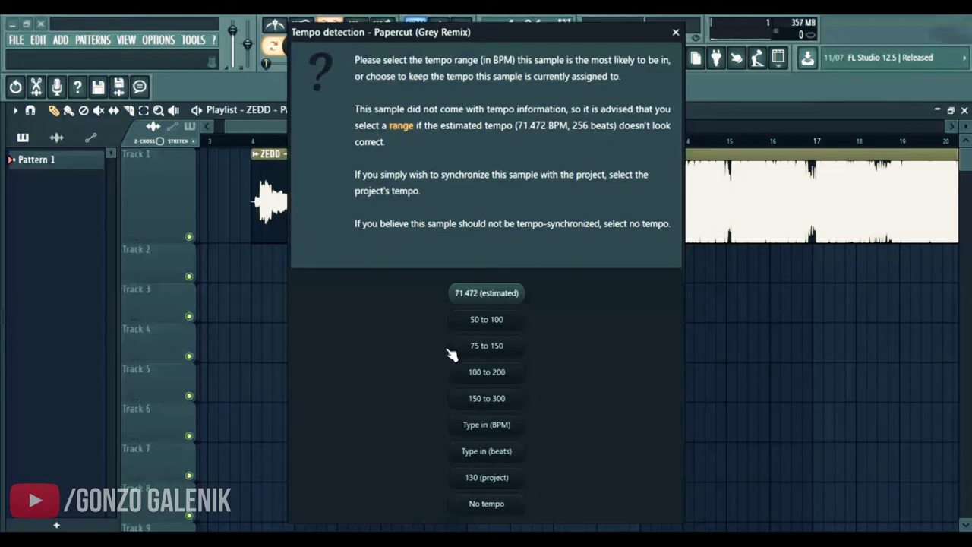
pyautogui.click(501, 348)
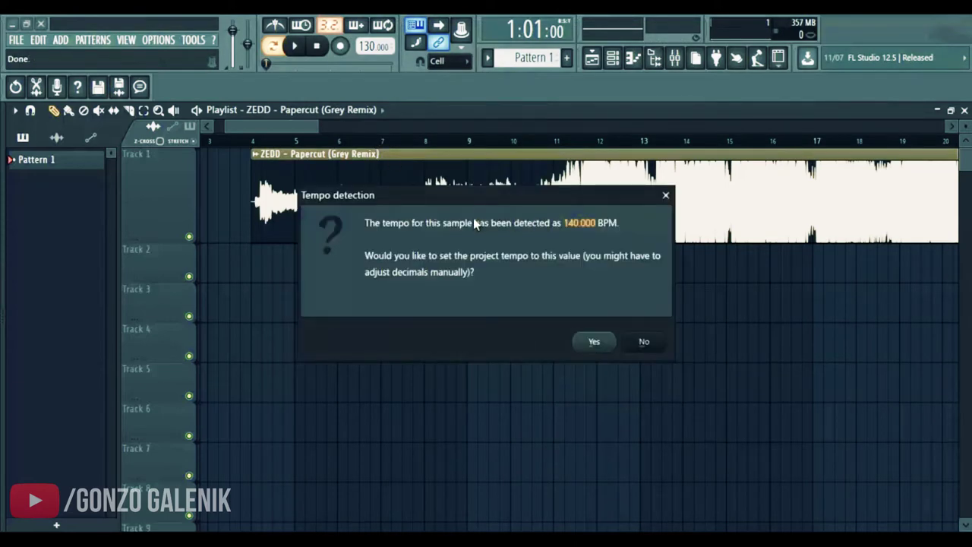
pyautogui.moveTo(463, 196); pyautogui.dragTo(449, 194)
pyautogui.click(585, 342)
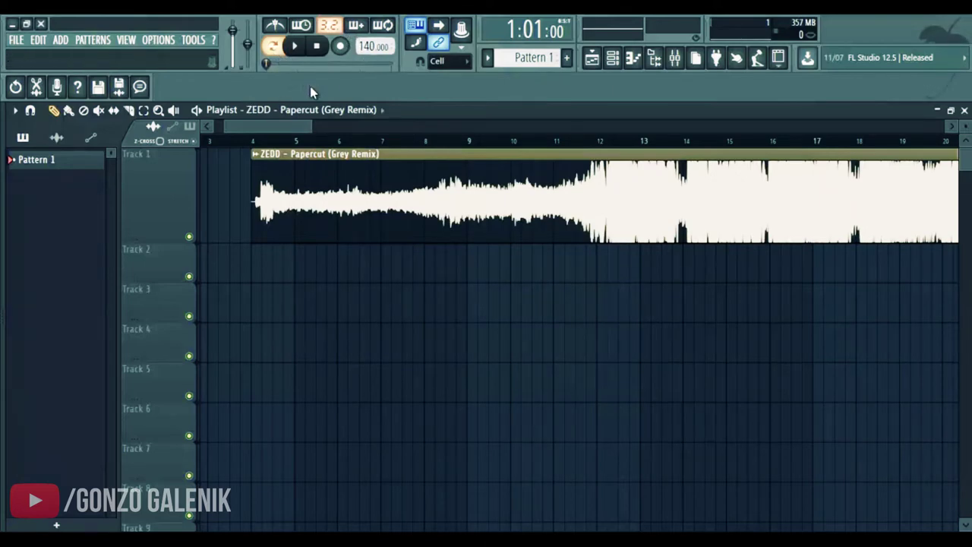
# Step: Turn on the metronome and move the Papercut clip on Track 1 to start at bar 5
pyautogui.click(274, 25)
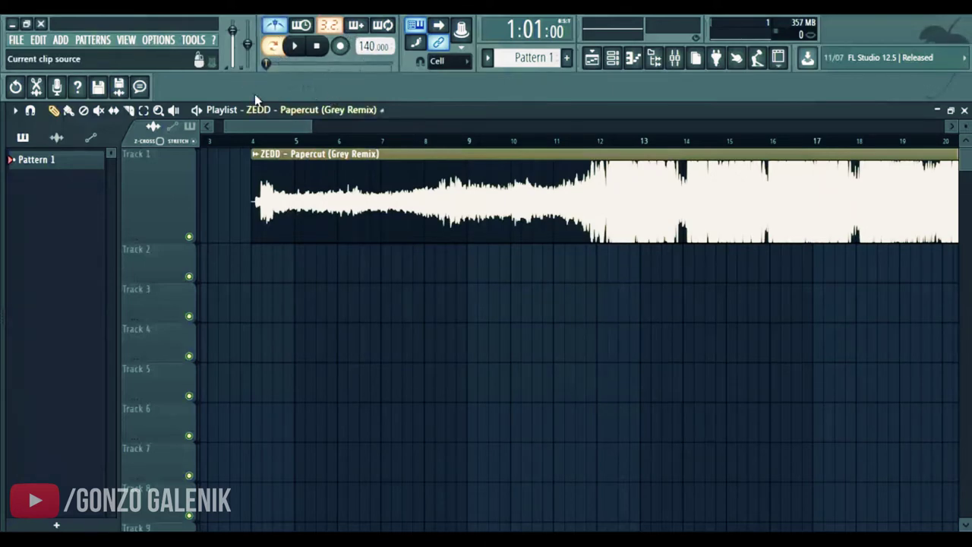
pyautogui.moveTo(242, 127); pyautogui.dragTo(233, 127)
pyautogui.moveTo(376, 187); pyautogui.dragTo(419, 187)
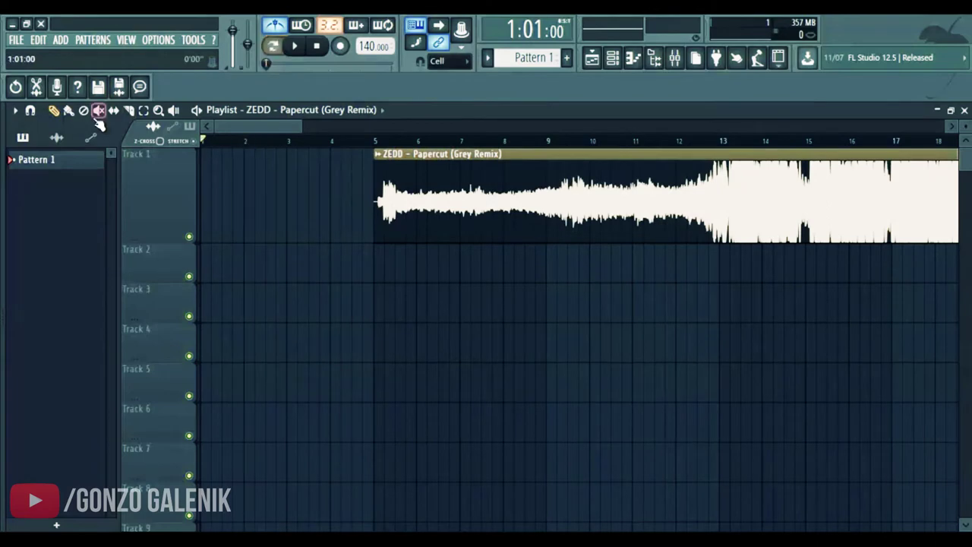
pyautogui.press('space')
pyautogui.press('space')
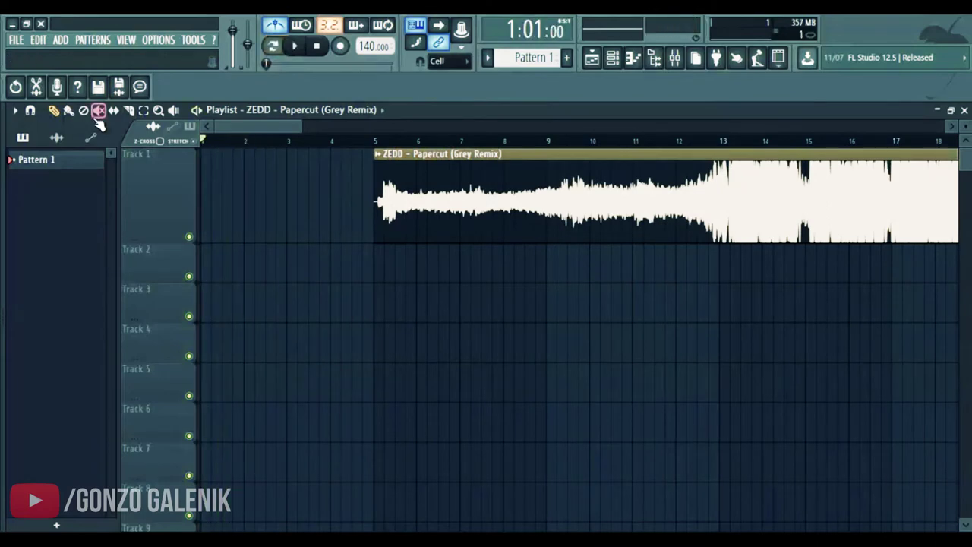
# Step: Shift the Papercut clip earlier so its first loud transient meets the bar 5 line, and make Track 1 taller
pyautogui.scroll(5, 382, 151)
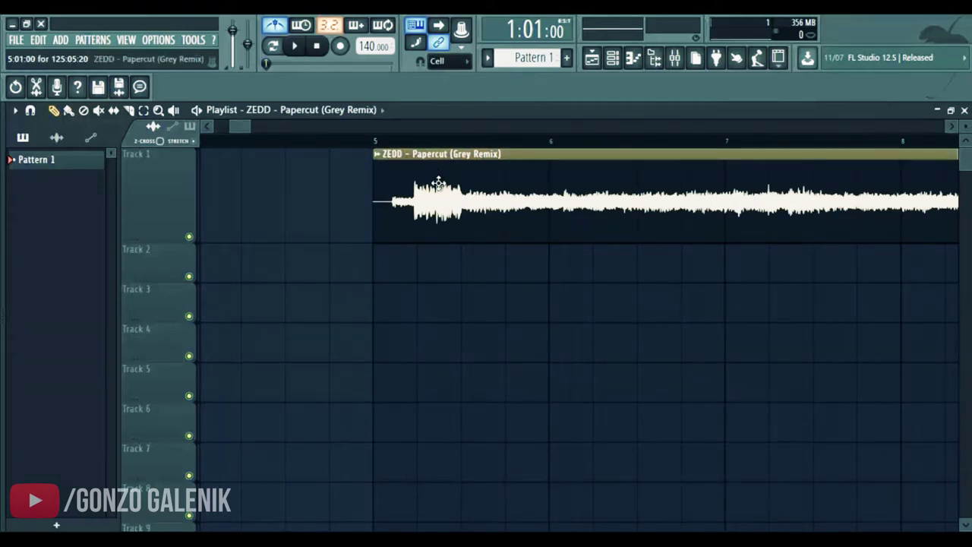
pyautogui.moveTo(437, 182); pyautogui.dragTo(395, 180)
pyautogui.moveTo(135, 265); pyautogui.dragTo(156, 269)
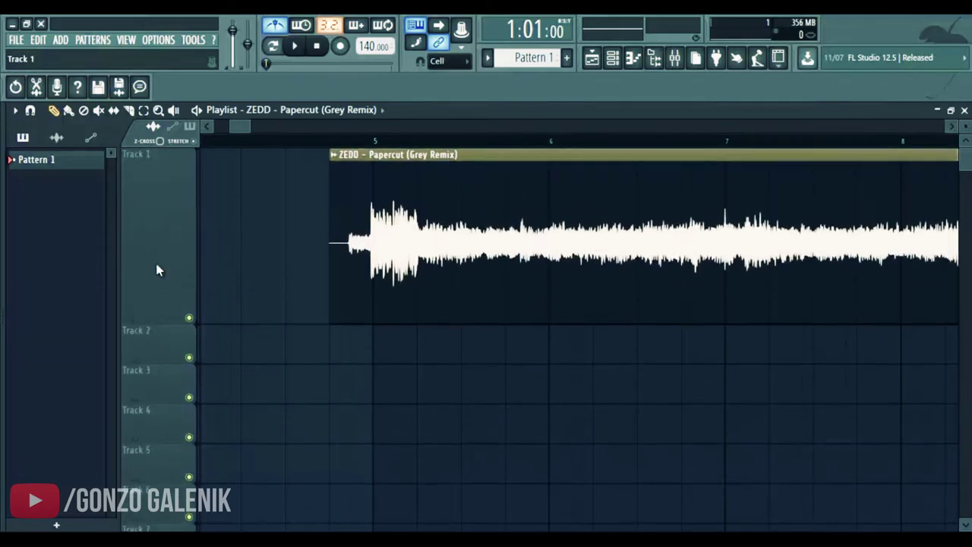
# Step: Play the Papercut clip around bars 43 to 45 and check its beats against the metronome and grid lines
pyautogui.scroll(-10, 369, 121)
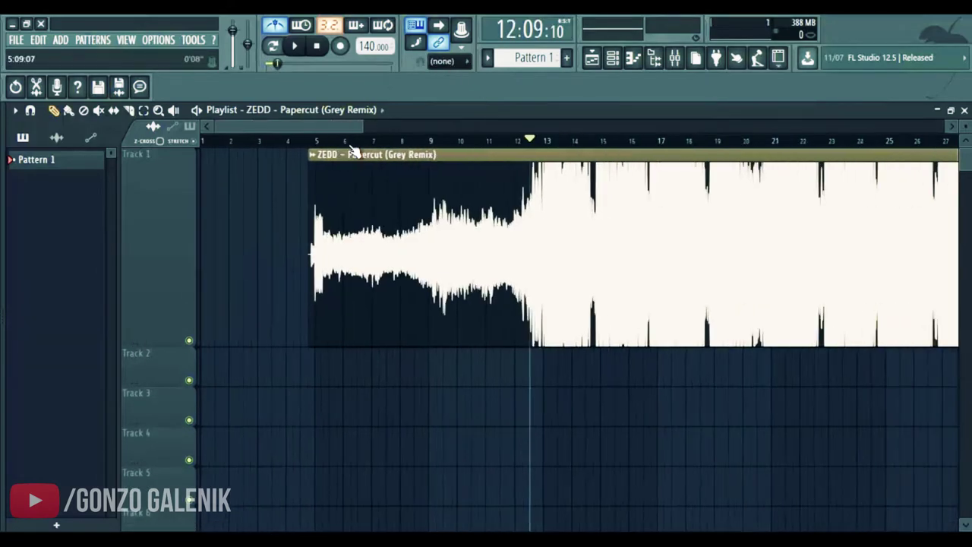
pyautogui.scroll(-3, 481, 140)
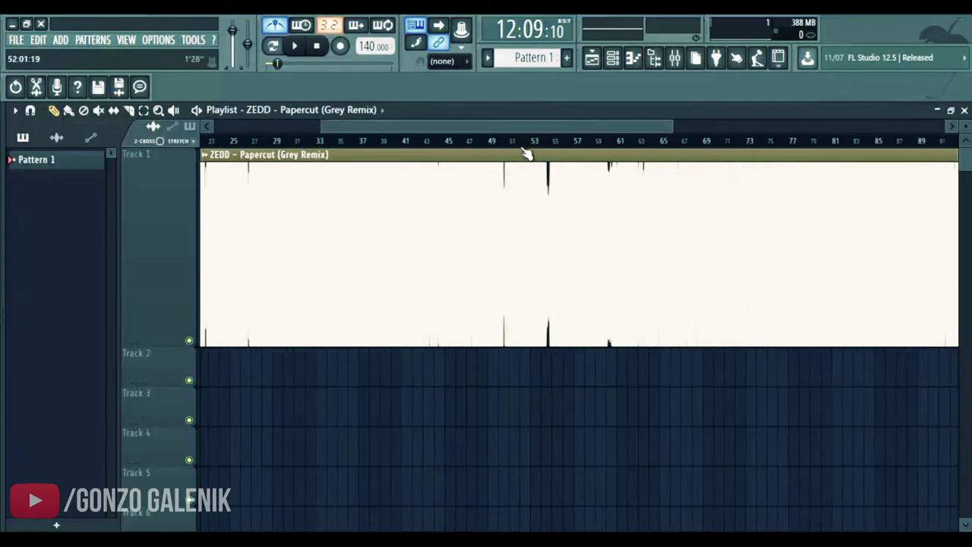
pyautogui.scroll(10, 529, 152)
pyautogui.press('space')
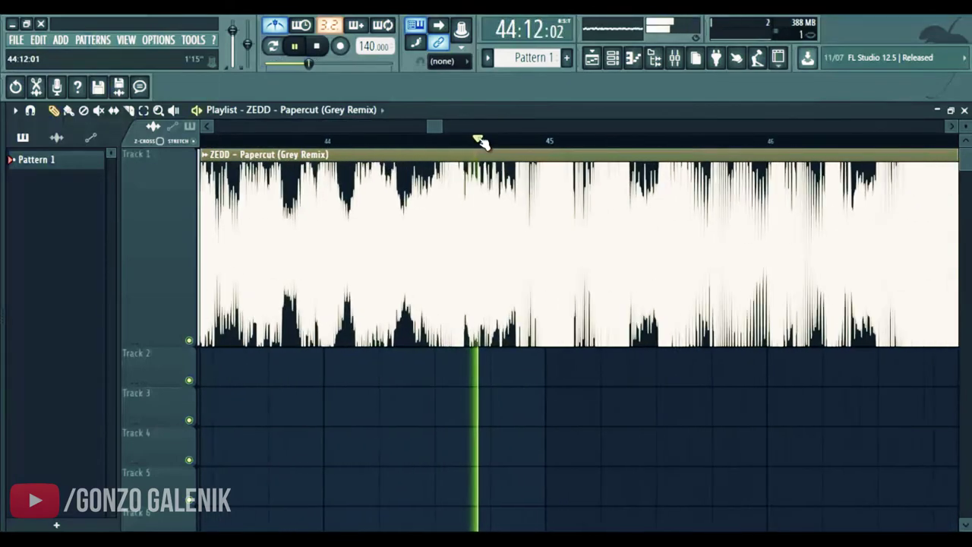
pyautogui.press('space')
pyautogui.scroll(5, 575, 216)
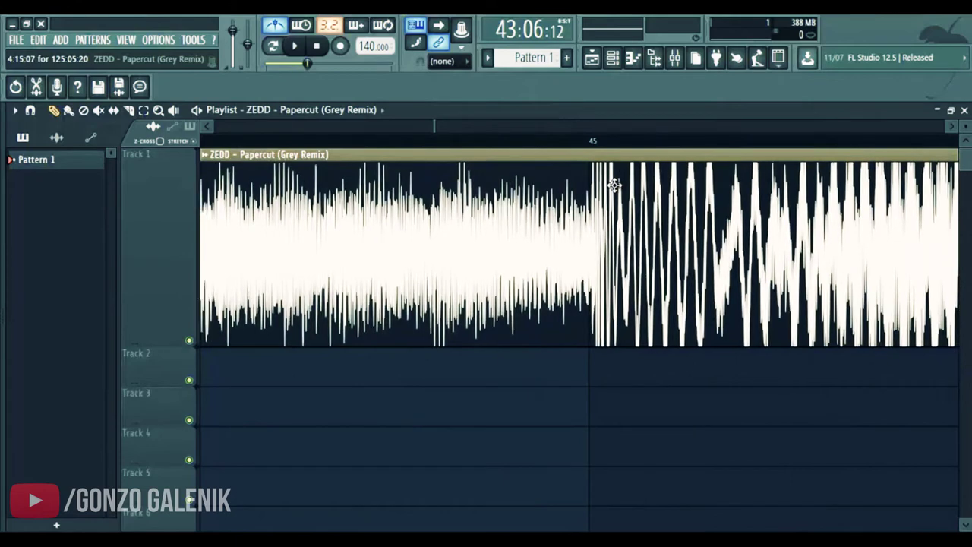
pyautogui.scroll(-5, 613, 185)
pyautogui.press('space')
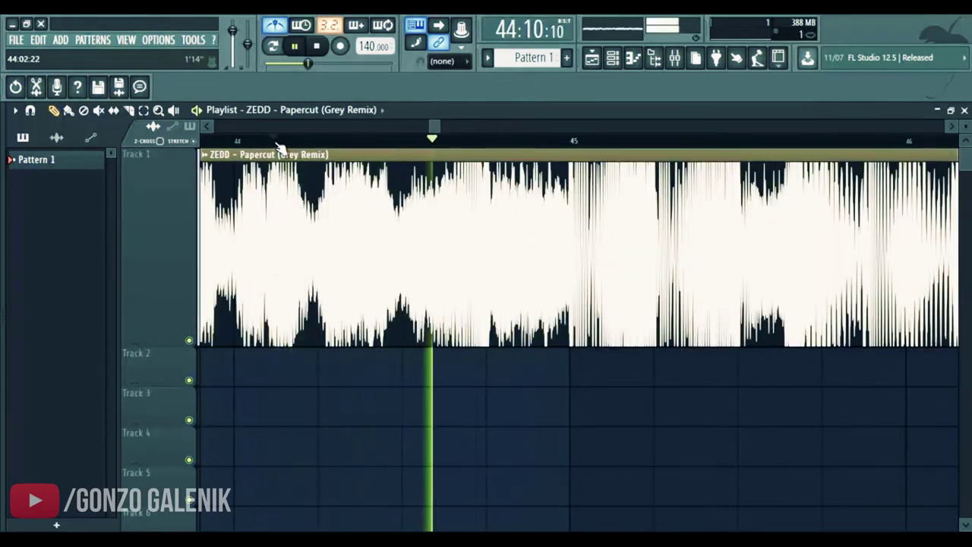
# Step: Lower the Papercut clip's channel volume to about 4% during playback, and stop playback
pyautogui.doubleClick(357, 207)
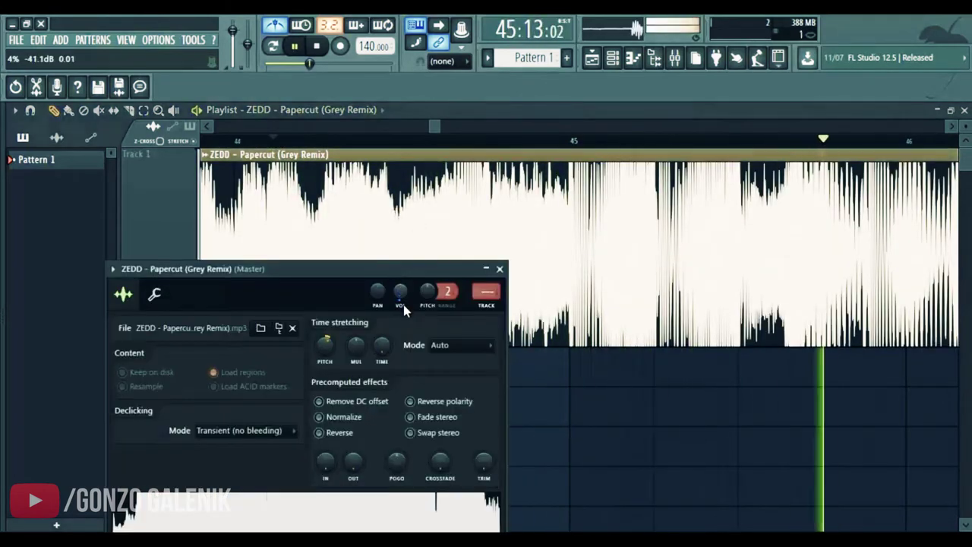
pyautogui.press('Escape')
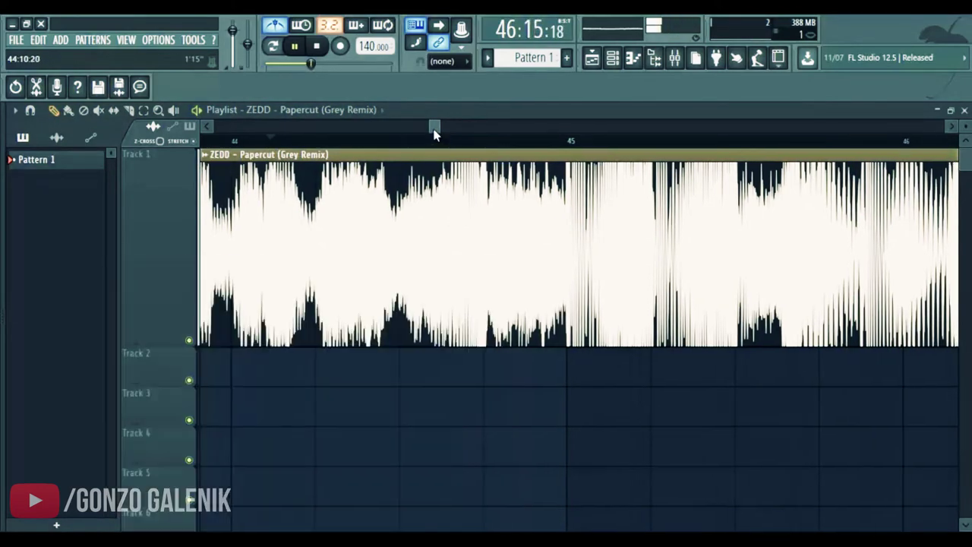
pyautogui.scroll(-3, 443, 149)
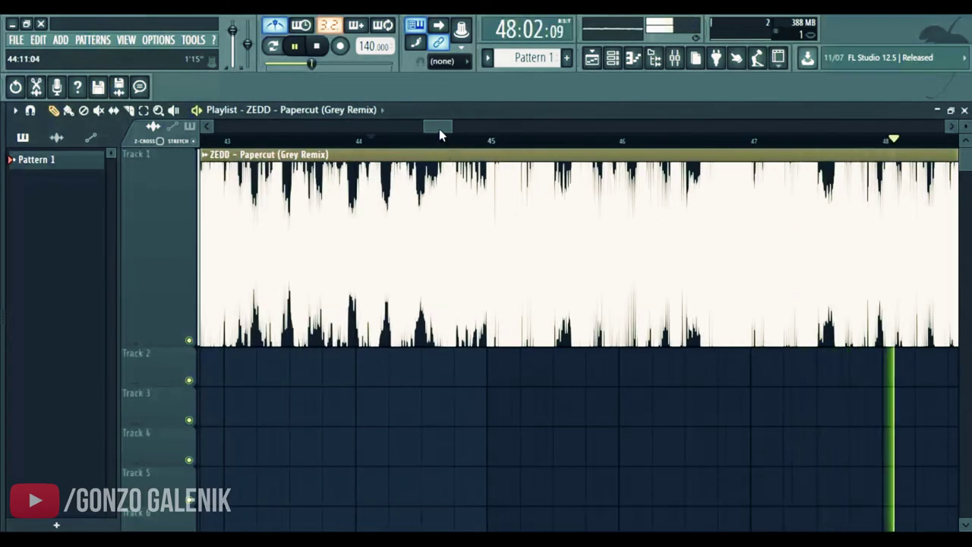
pyautogui.press('space')
# Step: With snapping set to Cell, slice the Papercut clip at bar 5 and delete the short silent piece before the cut
pyautogui.moveTo(441, 126); pyautogui.dragTo(170, 102)
pyautogui.scroll(5, 380, 146)
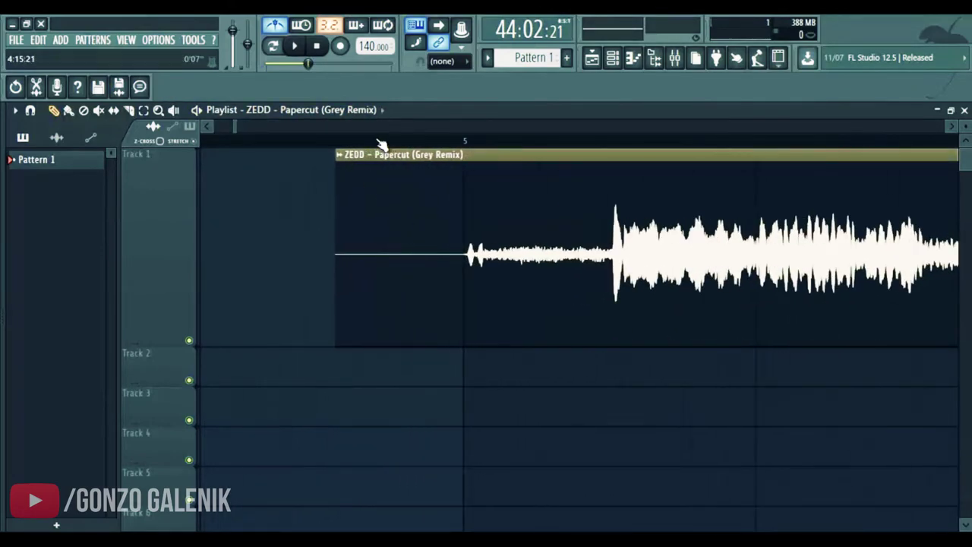
pyautogui.scroll(-2, 381, 144)
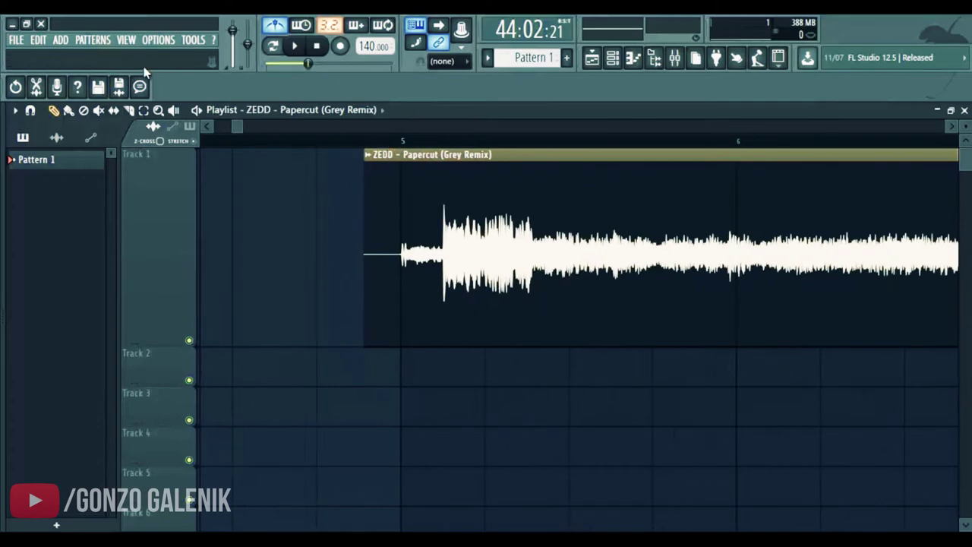
pyautogui.click(450, 61)
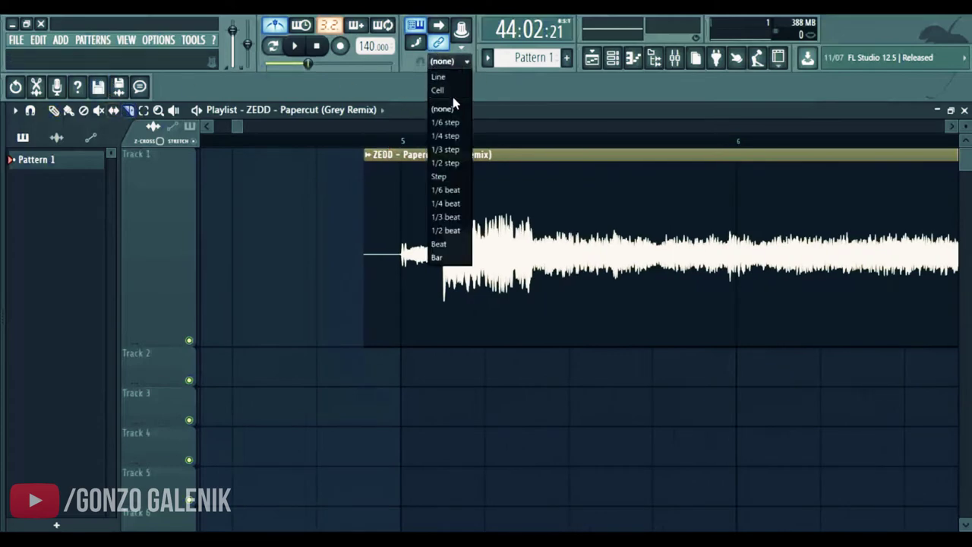
pyautogui.click(447, 91)
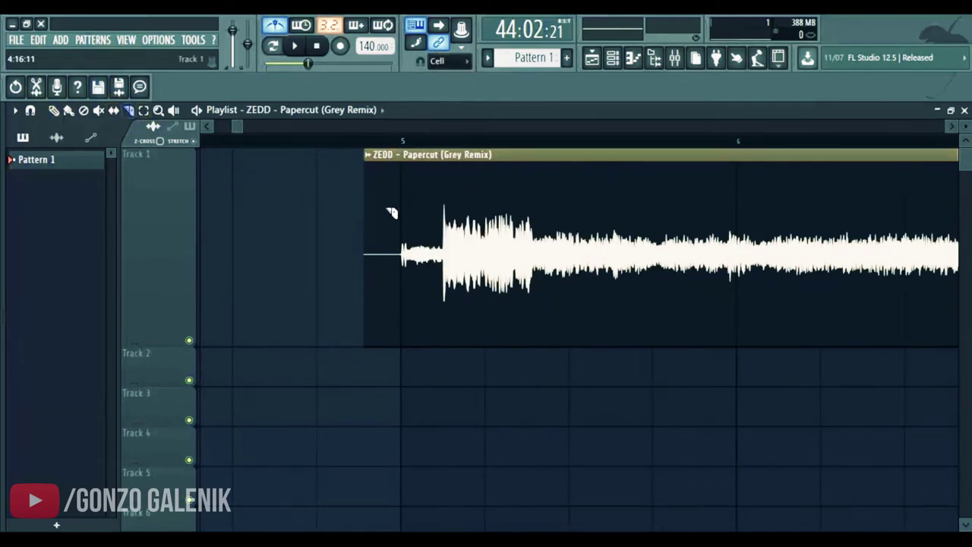
pyautogui.moveTo(410, 296); pyautogui.dragTo(406, 140)
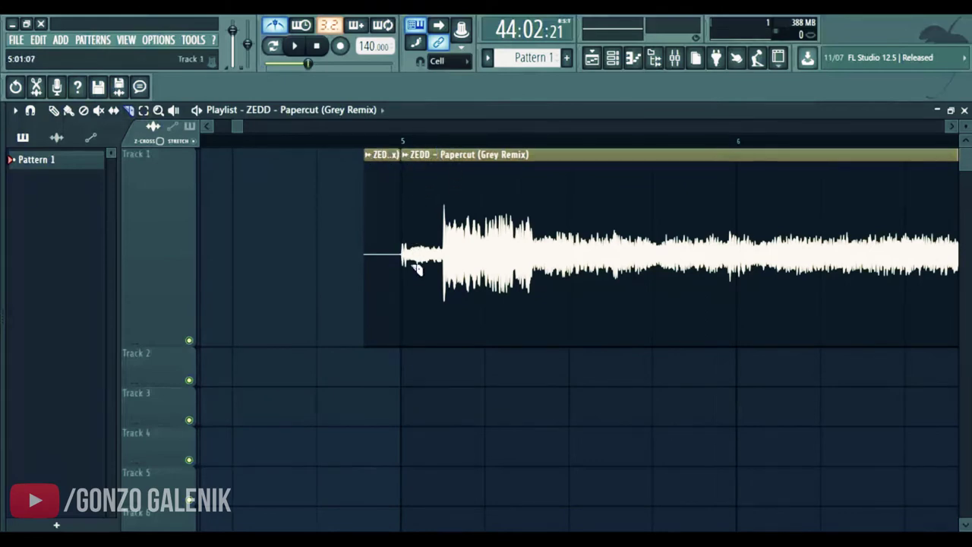
pyautogui.click(60, 110)
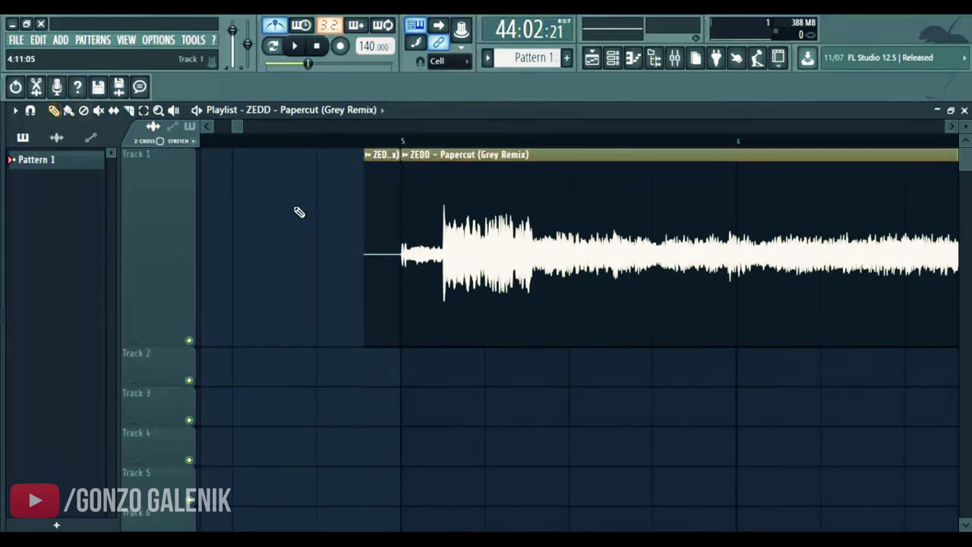
pyautogui.rightClick(386, 232)
# Step: Move the trimmed Papercut clip to start at bar 1 and play its opening
pyautogui.scroll(-5, 377, 146)
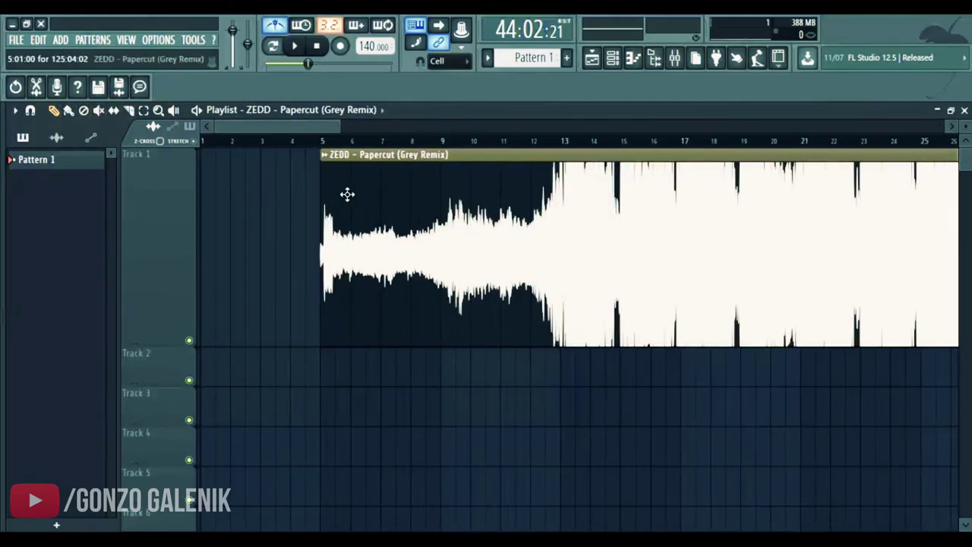
pyautogui.moveTo(311, 195); pyautogui.dragTo(176, 195)
pyautogui.press('space')
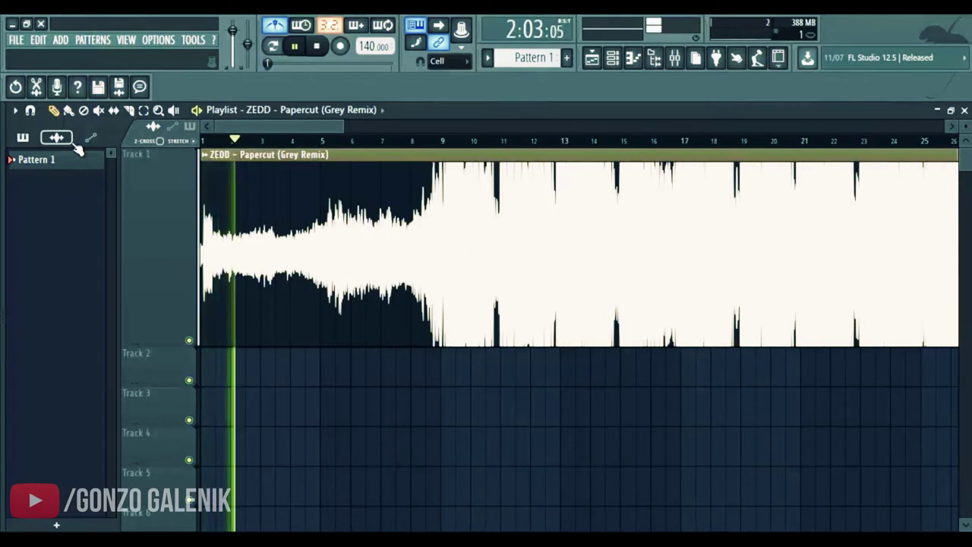
pyautogui.press('space')
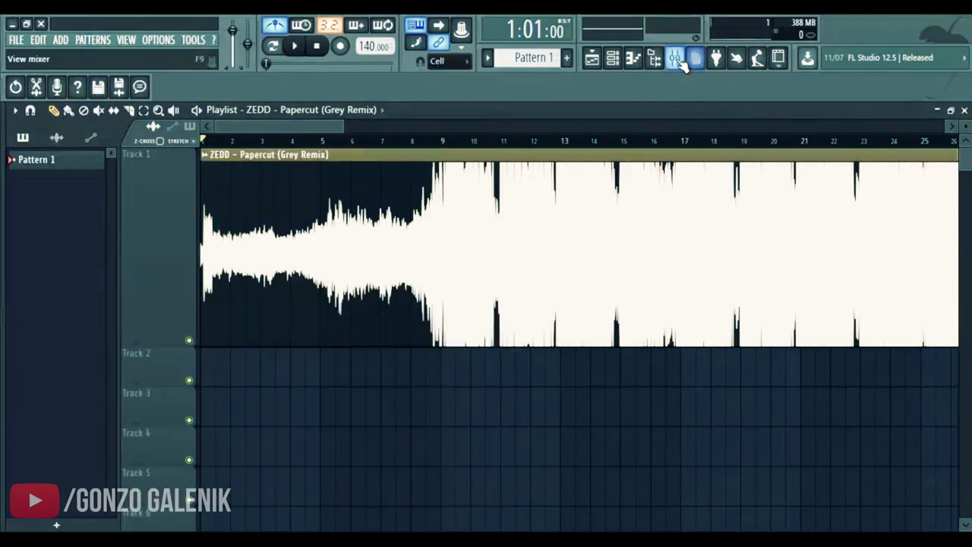
# Step: Clear effect slot 10 on the Master mixer track by replacing it with (none), and return to the playlist
pyautogui.click(674, 58)
pyautogui.click(741, 351)
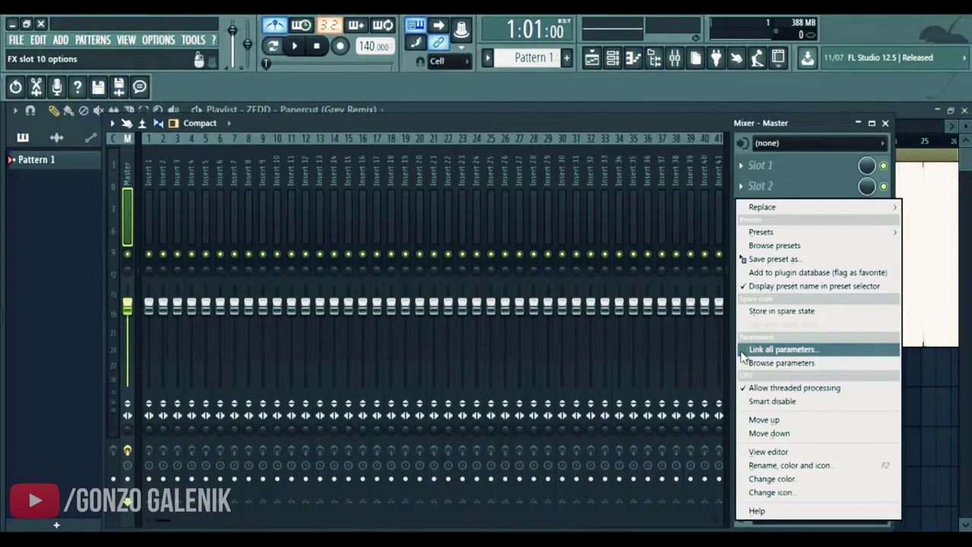
pyautogui.moveTo(759, 206)
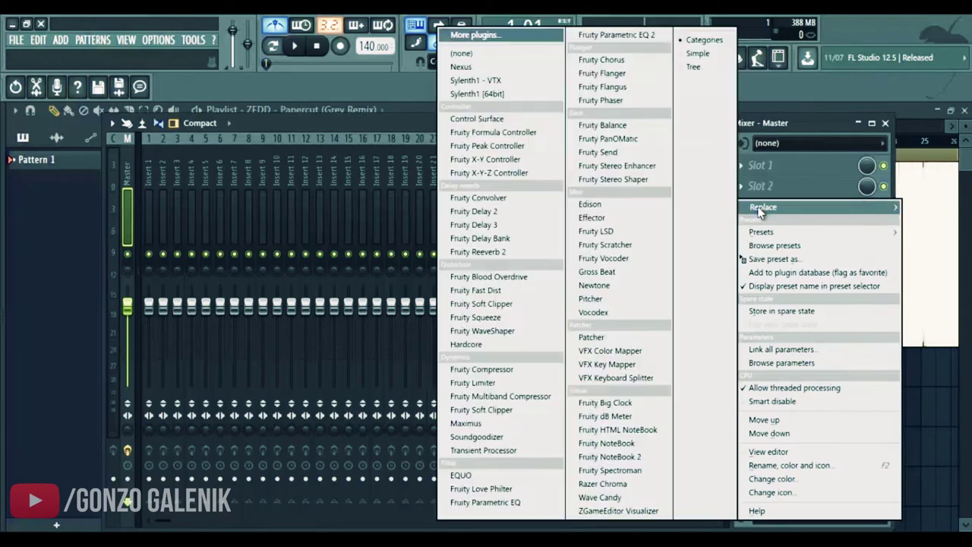
pyautogui.click(461, 53)
pyautogui.click(592, 58)
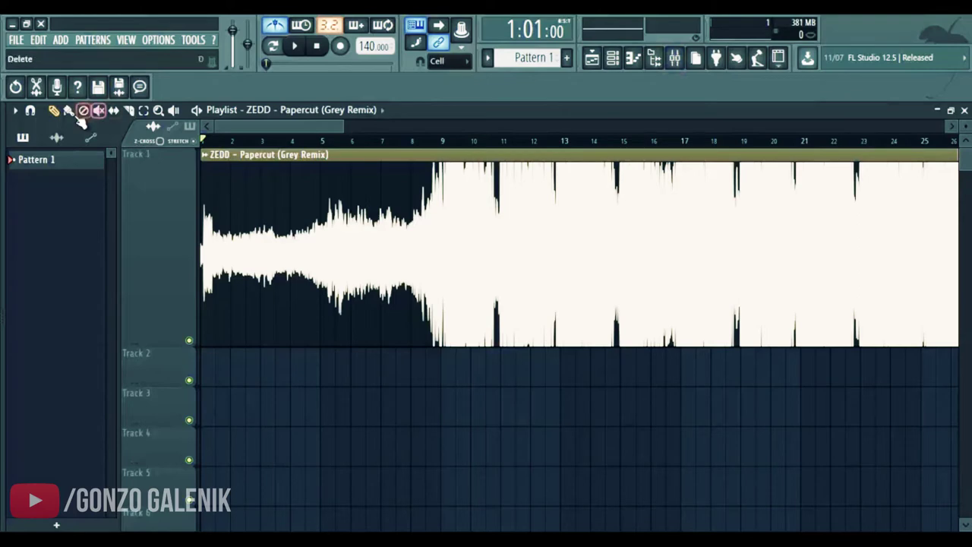
pyautogui.click(673, 62)
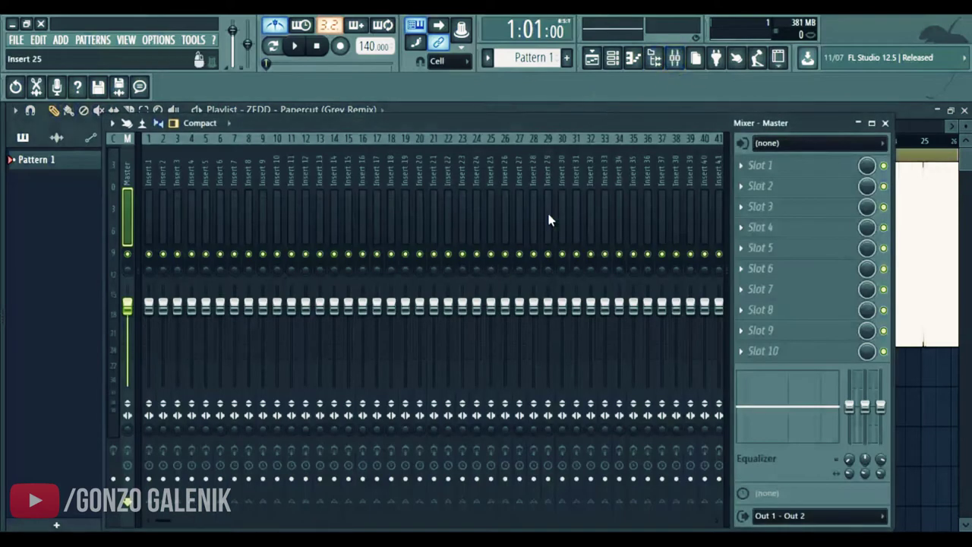
pyautogui.click(592, 60)
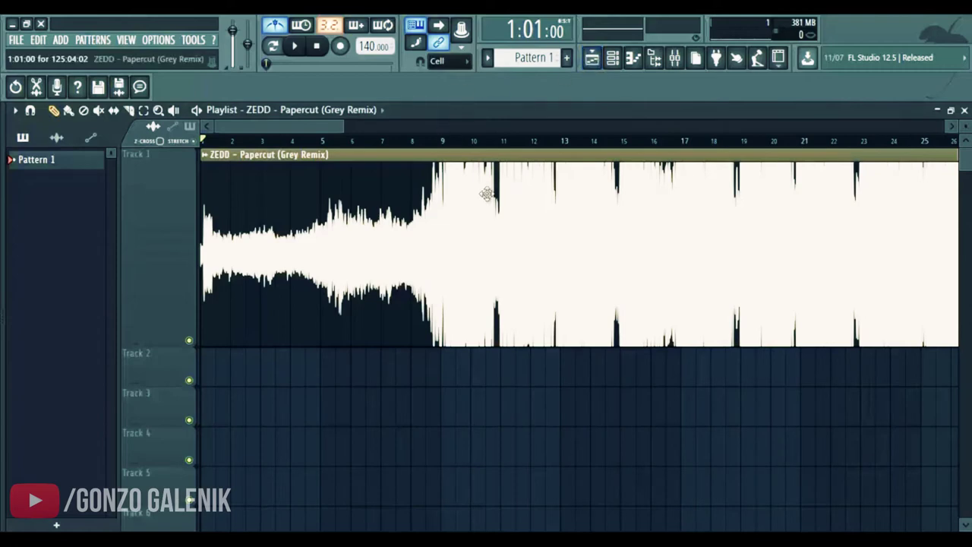
# Step: Show all channels in the channel rack with playback in pattern mode, and select the Kick channel
pyautogui.scroll(-1, 486, 190)
pyautogui.click(613, 59)
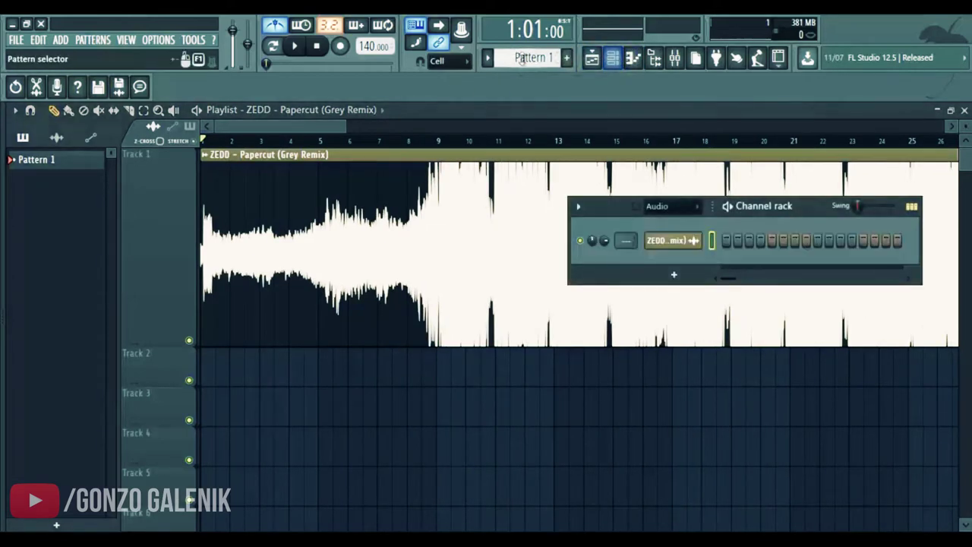
pyautogui.click(274, 47)
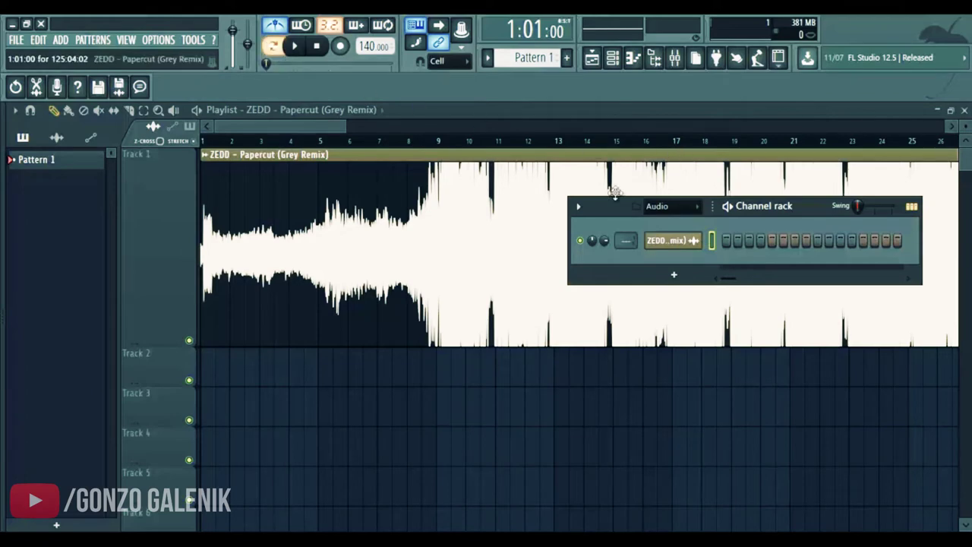
pyautogui.moveTo(619, 214); pyautogui.dragTo(364, 178)
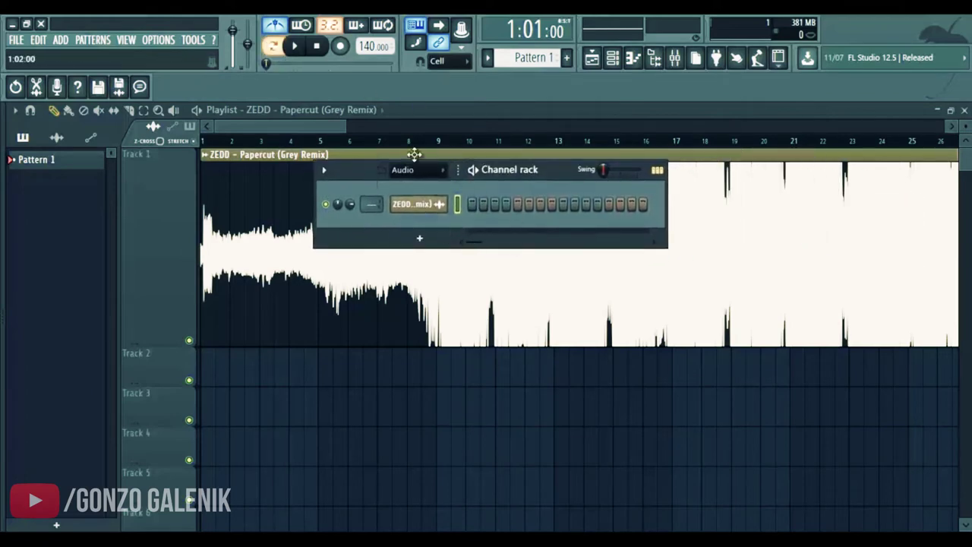
pyautogui.click(446, 176)
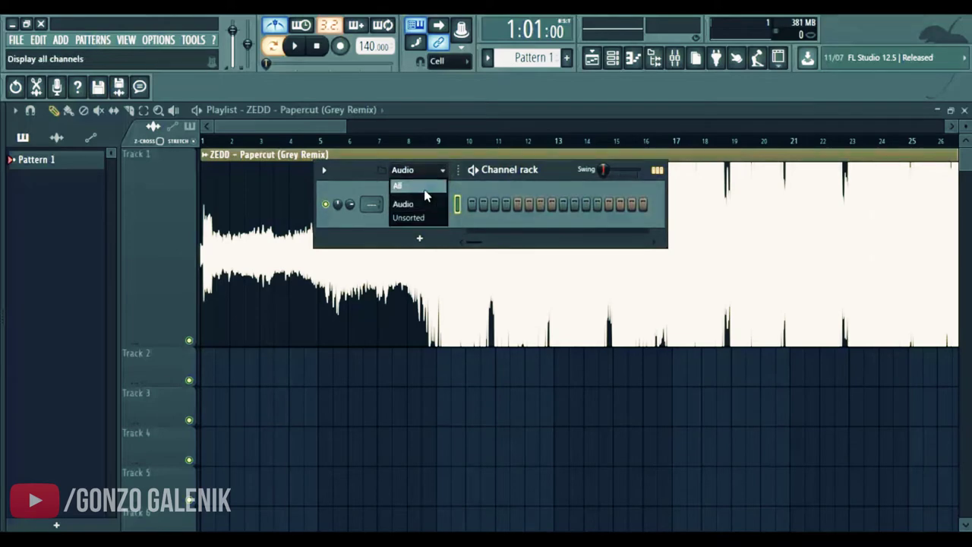
pyautogui.click(422, 186)
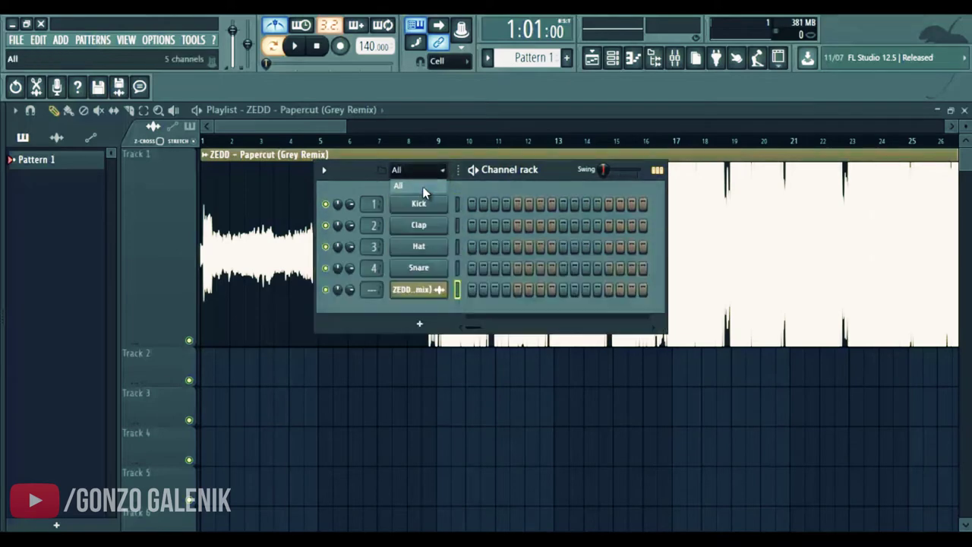
pyautogui.click(459, 205)
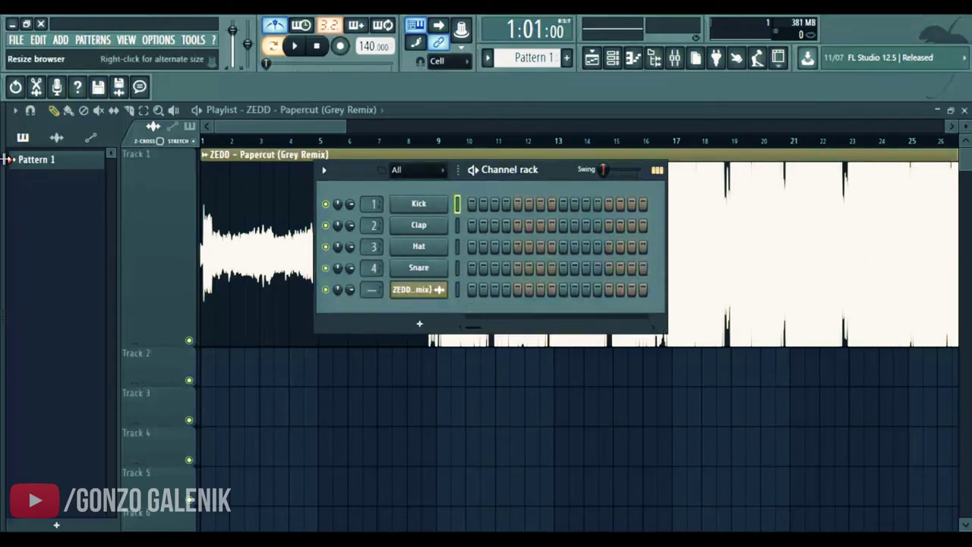
# Step: Audition samples from the Kicks pack and place Grv Kick 06 on Track 2 at bar 1
pyautogui.click(632, 57)
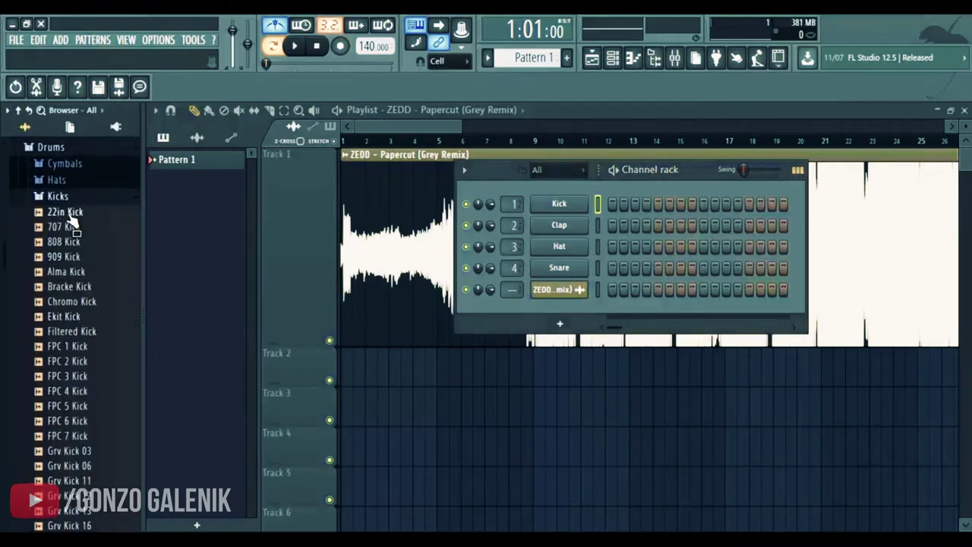
pyautogui.click(65, 211)
pyautogui.click(63, 227)
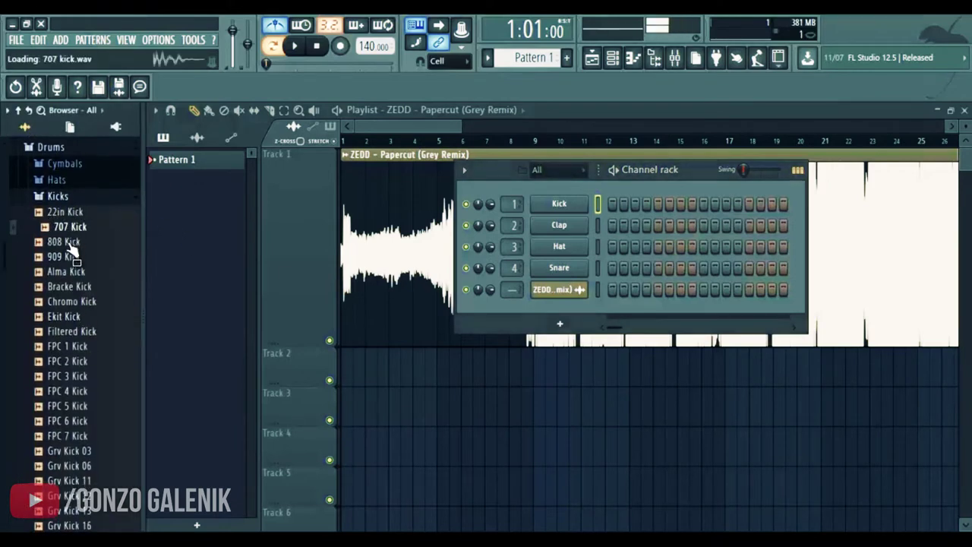
pyautogui.click(69, 257)
pyautogui.moveTo(65, 284); pyautogui.dragTo(547, 227)
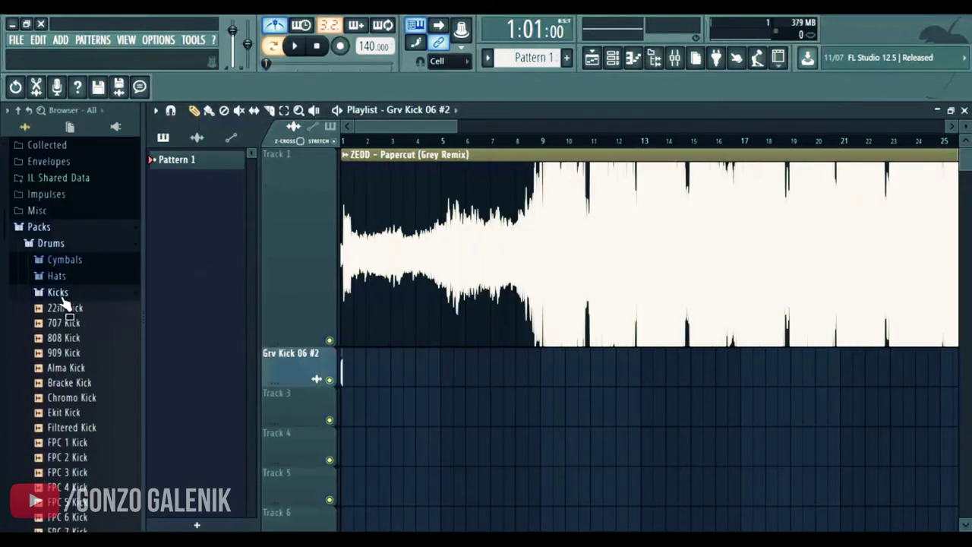
# Step: Open the Snares pack and place the 14in Rim sample on Track 3 at bar 2
pyautogui.click(62, 299)
pyautogui.click(80, 325)
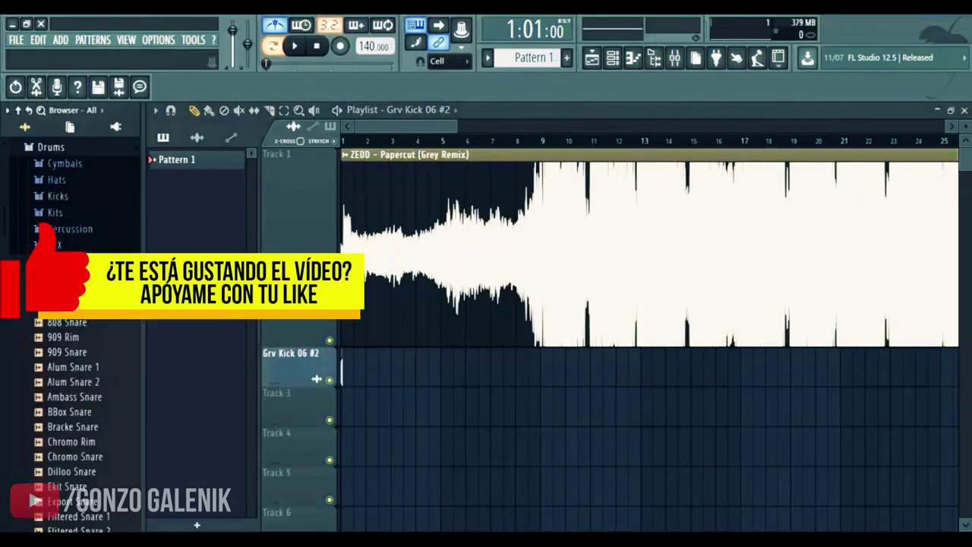
pyautogui.moveTo(65, 277); pyautogui.dragTo(369, 402)
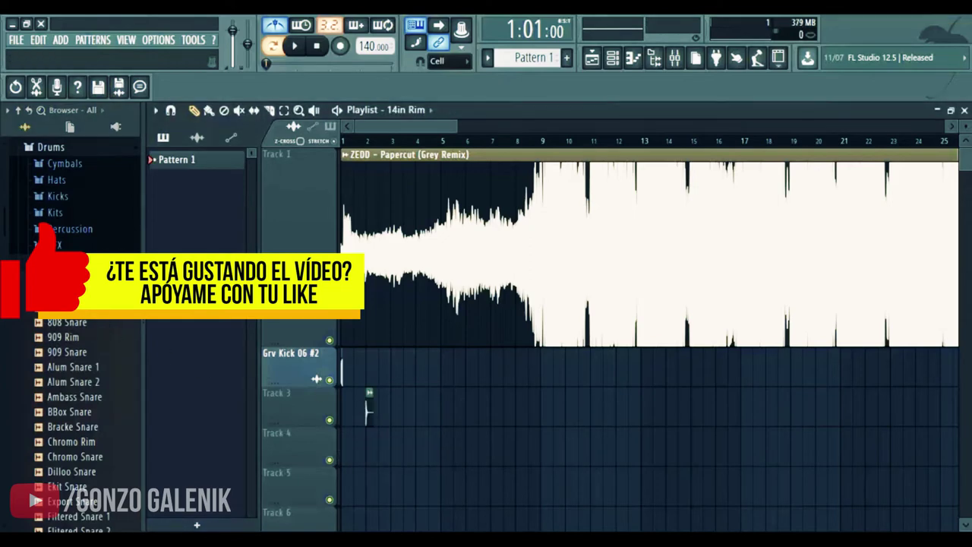
# Step: Audition other snares, add 808 Snare on Track 4 and align it with the 14in Rim clip in the middle of bar 1, playing in song mode
pyautogui.click(85, 293)
pyautogui.click(85, 307)
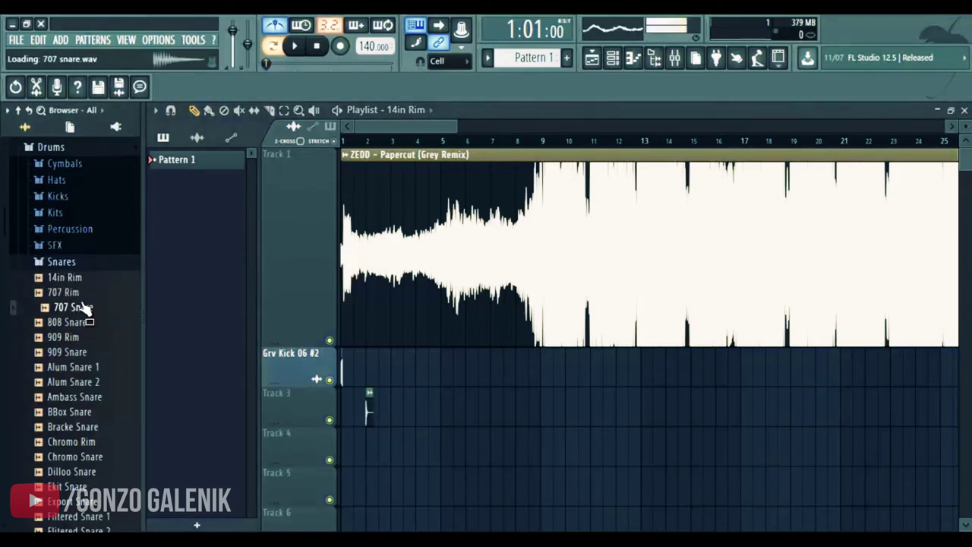
pyautogui.click(82, 322)
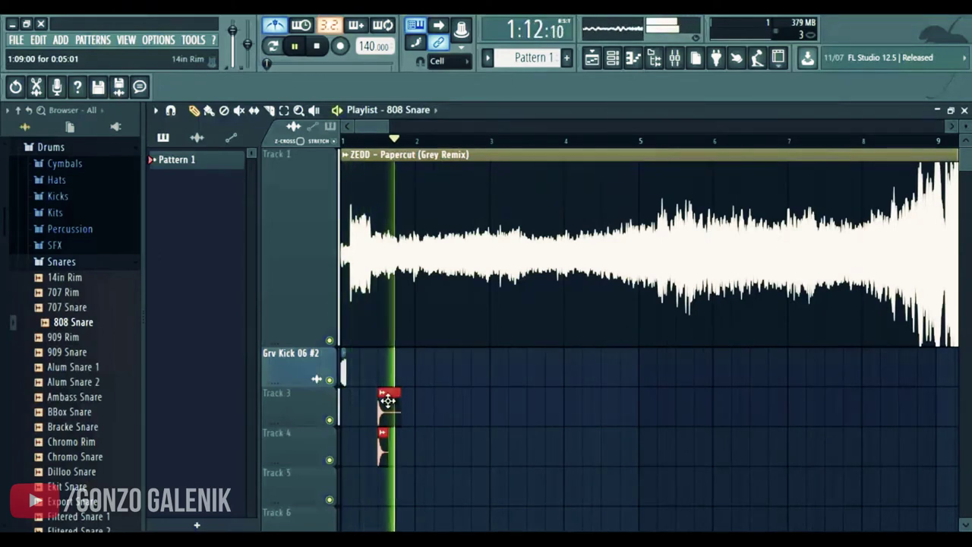
pyautogui.press('space')
# Step: Place the Ambass Snare sample on Track 5 in line with the other snares in bar 1, and play the result
pyautogui.click(72, 367)
pyautogui.moveTo(75, 396); pyautogui.dragTo(384, 474)
pyautogui.press('space')
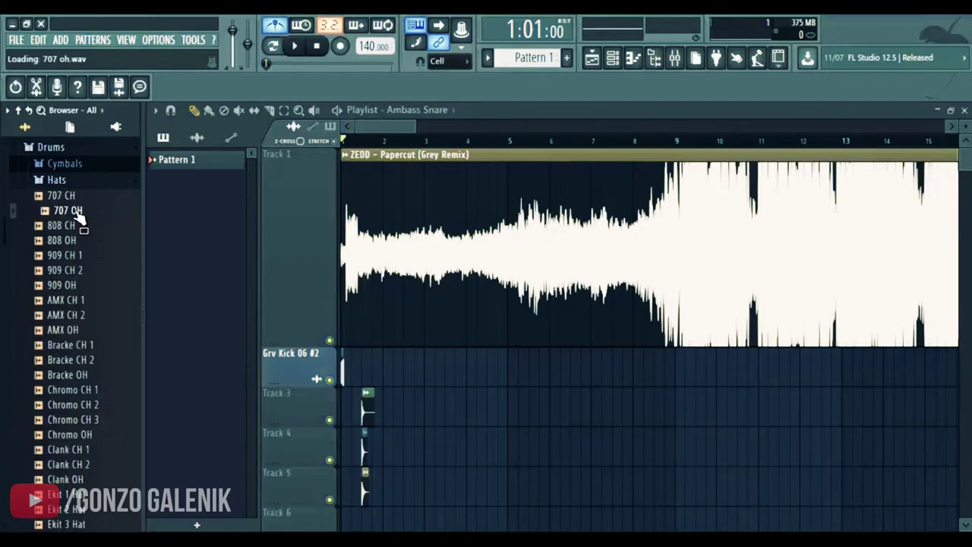
# Step: Add the 808 CH hat sample to Track 5 just after bar 5, and hide the browser with its Packs folder collapsed
pyautogui.click(68, 227)
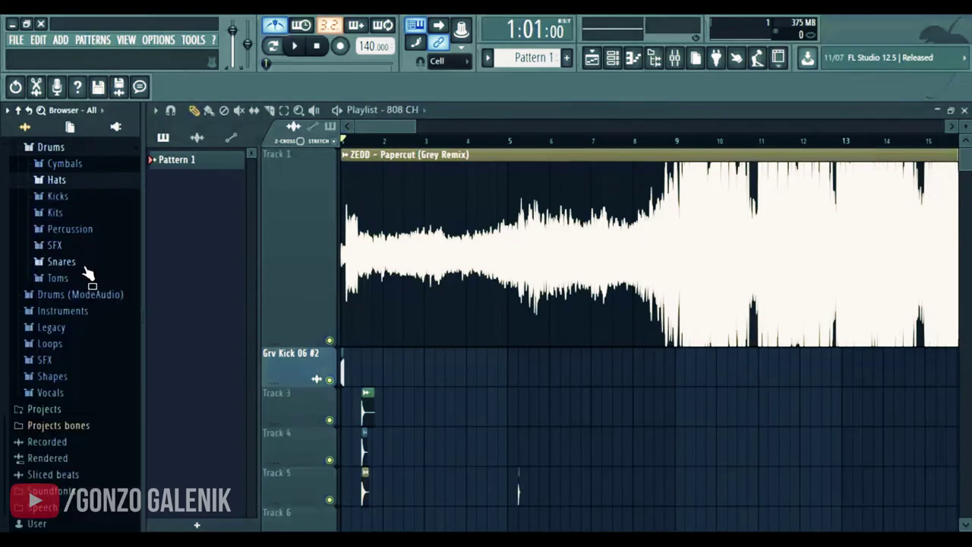
pyautogui.scroll(4, 101, 335)
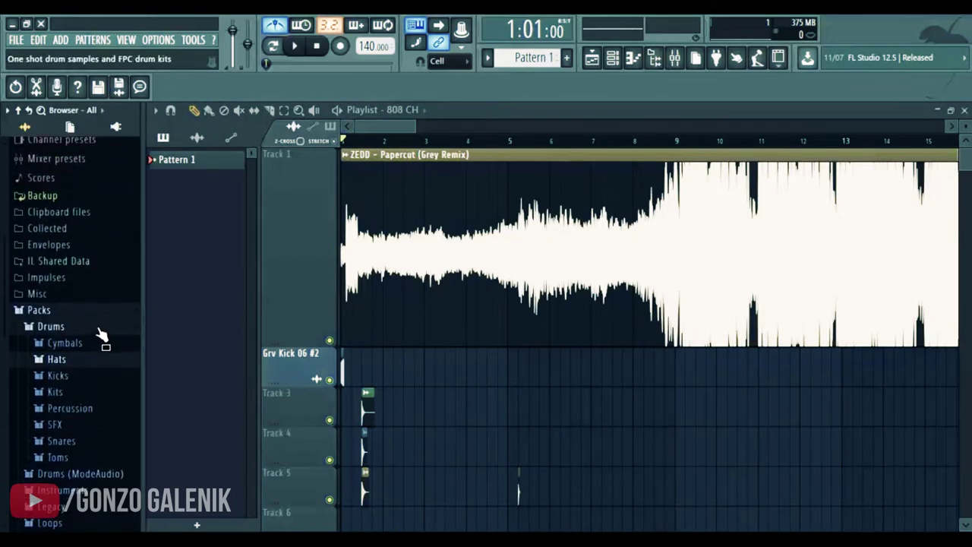
pyautogui.click(34, 307)
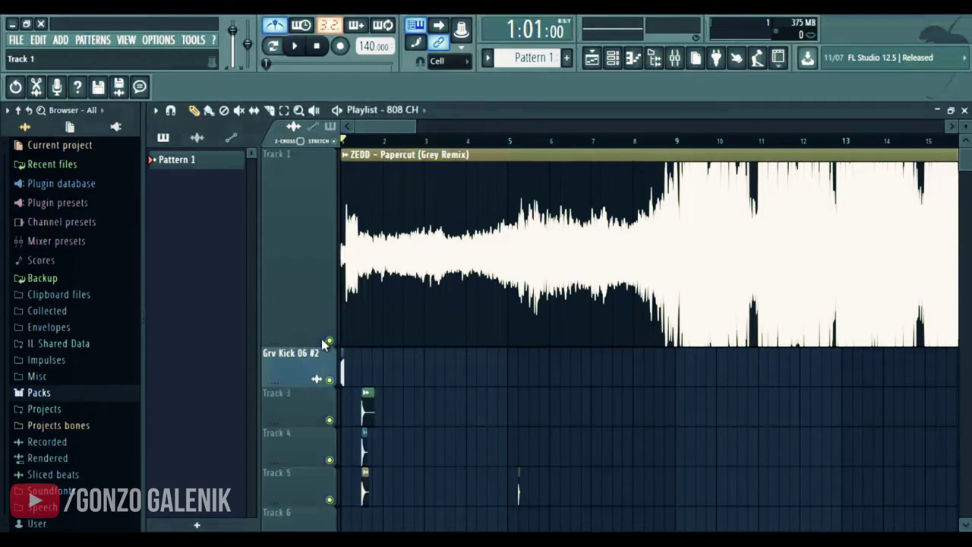
pyautogui.click(140, 129)
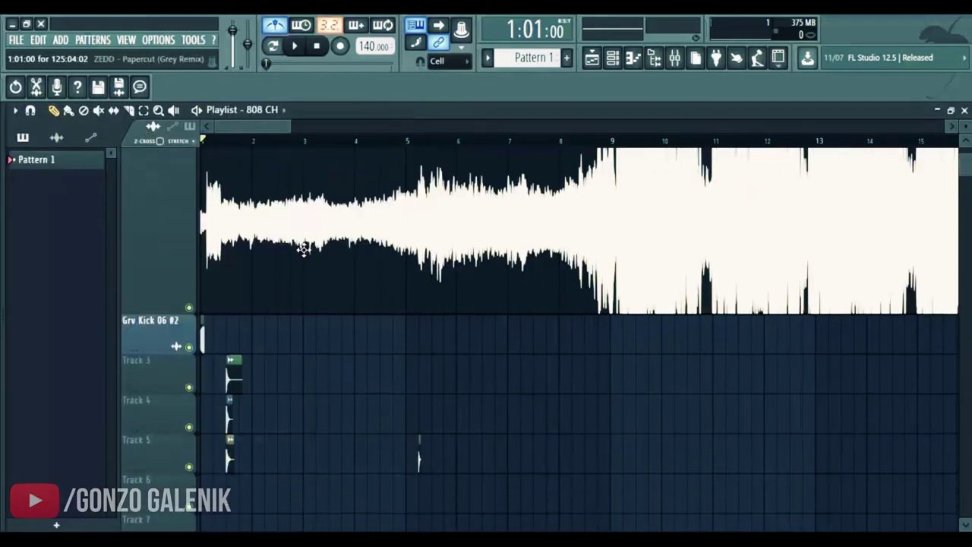
# Step: Play the drum samples with Track 1 muted, and play Track 1 soloed with the metronome off
pyautogui.press('space')
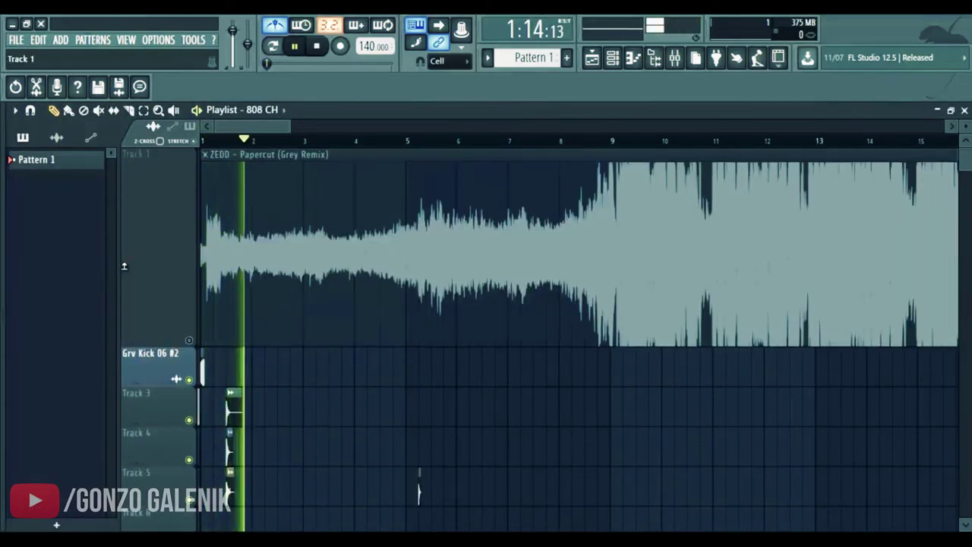
pyautogui.press('space')
pyautogui.click(189, 343)
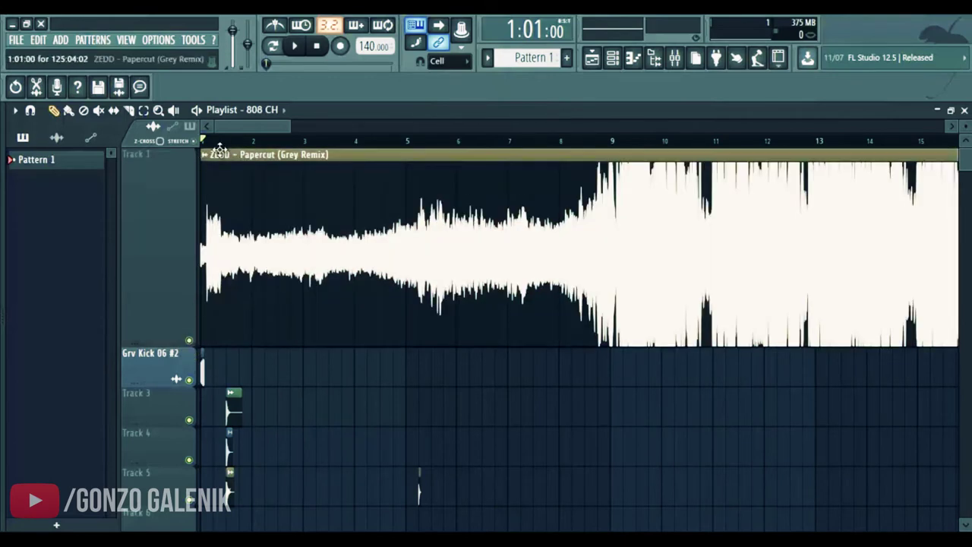
pyautogui.rightClick(190, 341)
pyautogui.press('space')
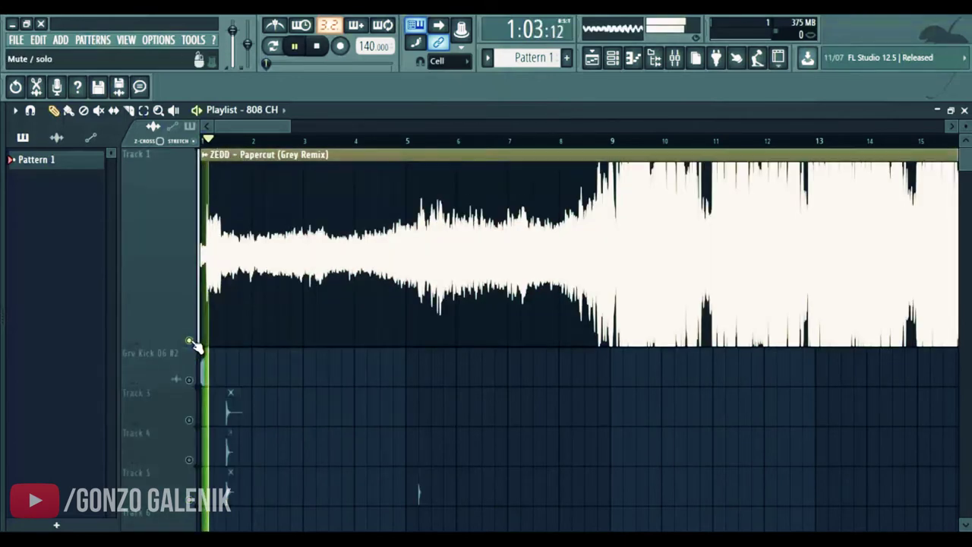
# Step: Stop playback, mute Track 1 and turn the kick and snare tracks back on
pyautogui.press('space')
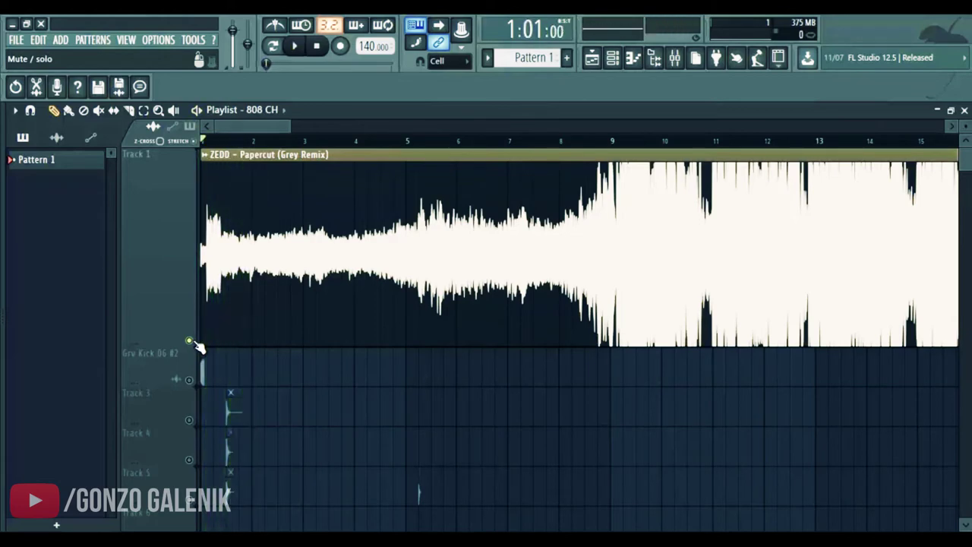
pyautogui.click(190, 381)
pyautogui.scroll(-2, 243, 225)
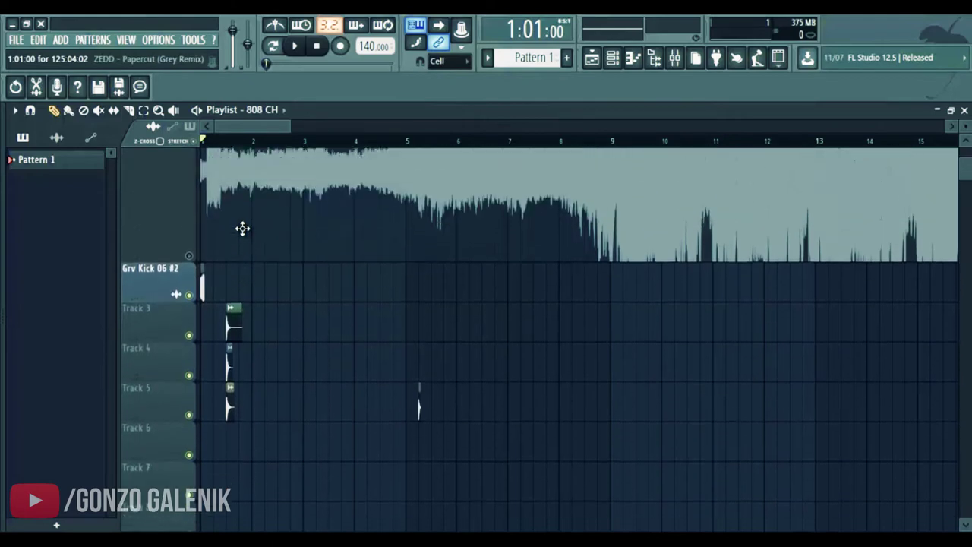
# Step: Repeat the stacked snare clips on Tracks 3 to 5 once per bar through bar 8, and nudge the bars 5 to 8 copies earlier
pyautogui.hotkey('ctrl', 'a')
pyautogui.hotkey('ctrl', 'b')
pyautogui.hotkey('ctrl', 'b')
pyautogui.hotkey('ctrl', 'b')
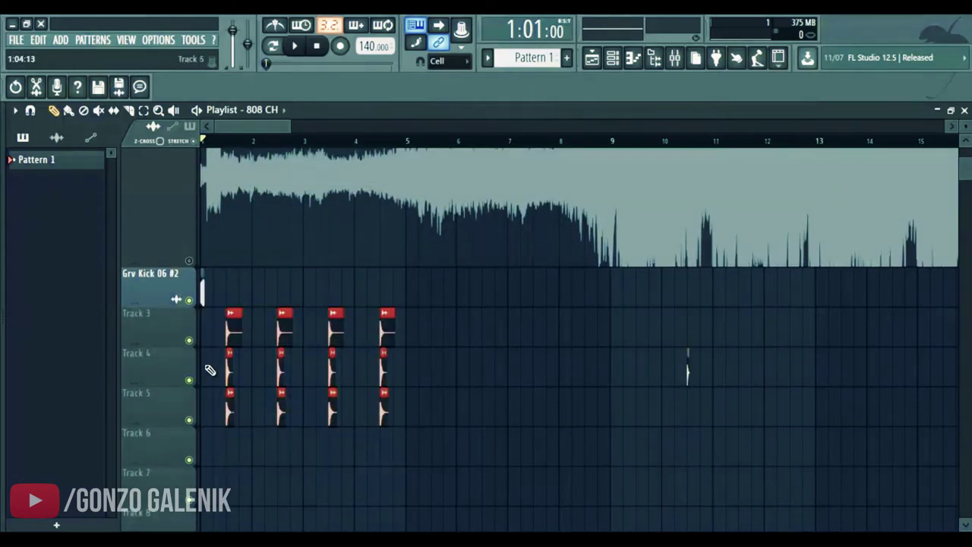
pyautogui.hotkey('ctrl', 'b')
pyautogui.moveTo(430, 352); pyautogui.dragTo(423, 347)
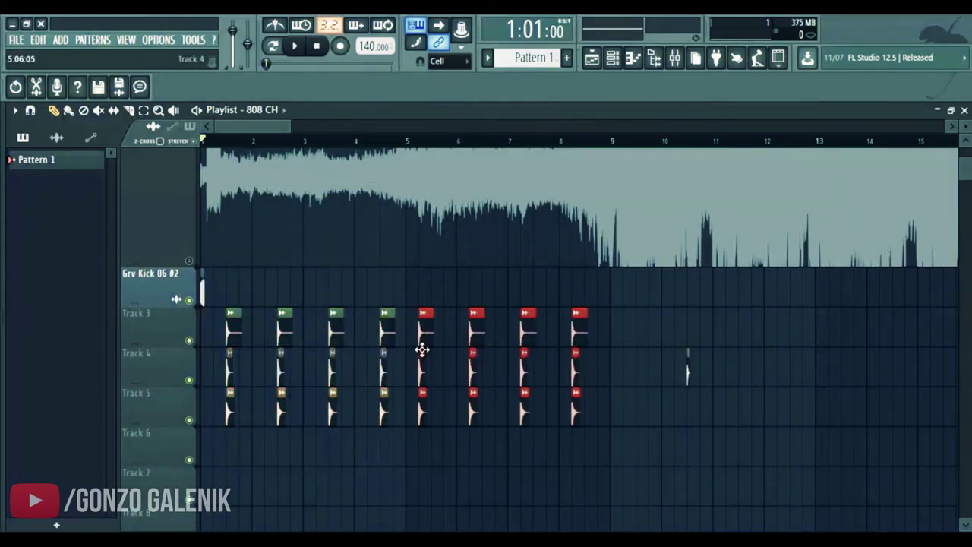
pyautogui.click(358, 293)
# Step: Fill bars 1 to 8 of the kick track with Grv Kick clips, play the drums and return the playhead to bar 1
pyautogui.scroll(3, 225, 147)
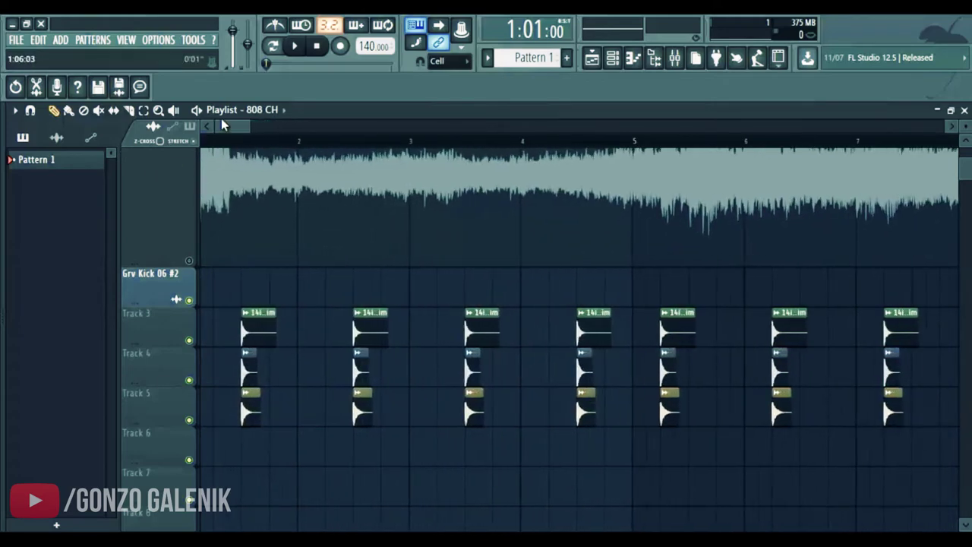
pyautogui.press('space')
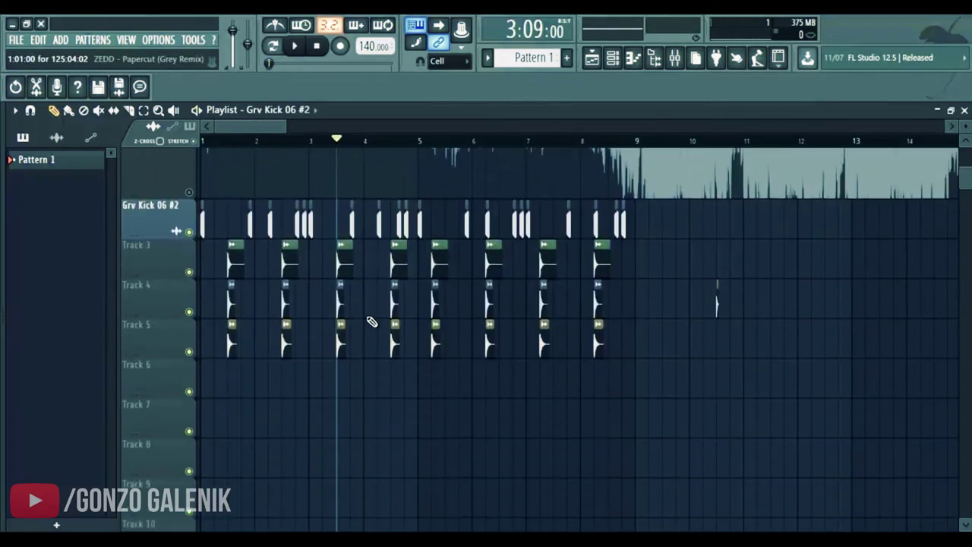
pyautogui.scroll(-1, 371, 321)
pyautogui.click(203, 142)
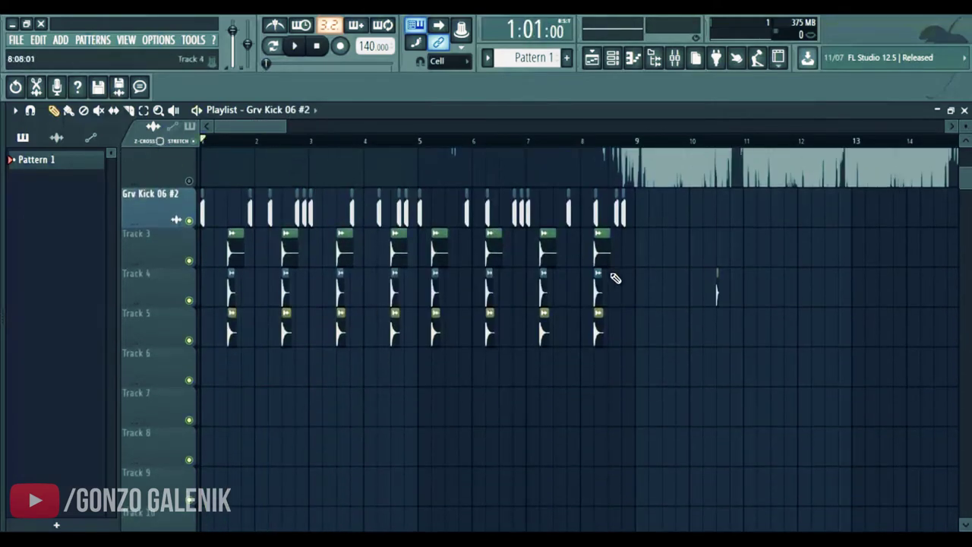
# Step: Move the stray 808 CH hat clip to Track 6 at the start of bar 5
pyautogui.moveTo(726, 289); pyautogui.dragTo(448, 374)
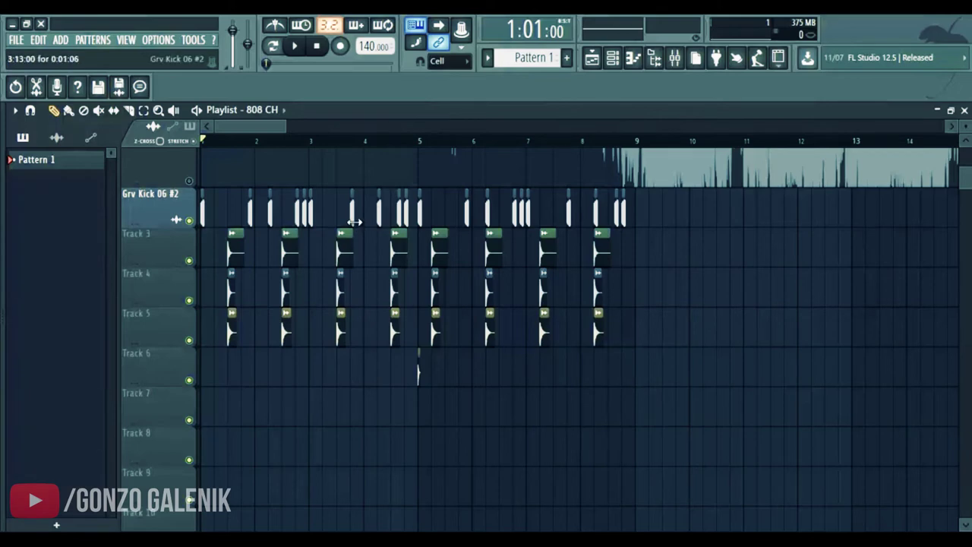
pyautogui.scroll(-1, 337, 152)
pyautogui.scroll(-3, 358, 144)
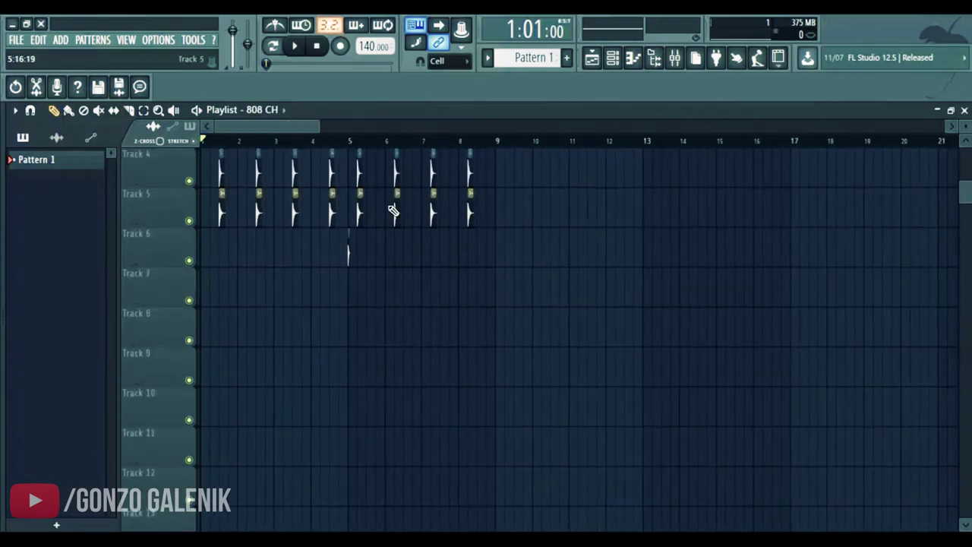
pyautogui.scroll(1, 527, 289)
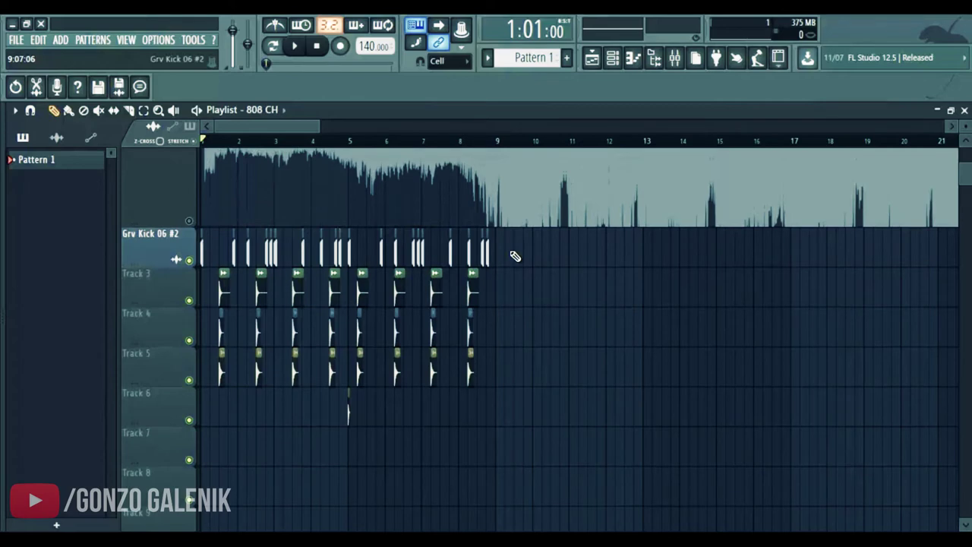
pyautogui.scroll(4, 342, 148)
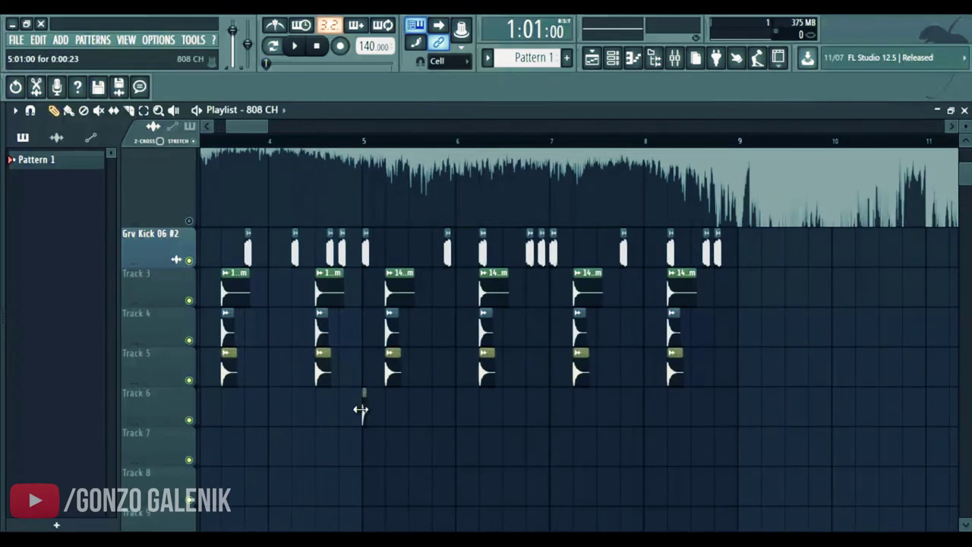
# Step: Paint repeated 808 CH hats along Track 6, eight per bar, from bar 5 to the end of bar 8
pyautogui.click(363, 410)
pyautogui.click(442, 216)
pyautogui.moveTo(363, 410)
pyautogui.mouseDown()
pyautogui.moveTo(745, 417)
pyautogui.moveTo(734, 410)
pyautogui.mouseUp()
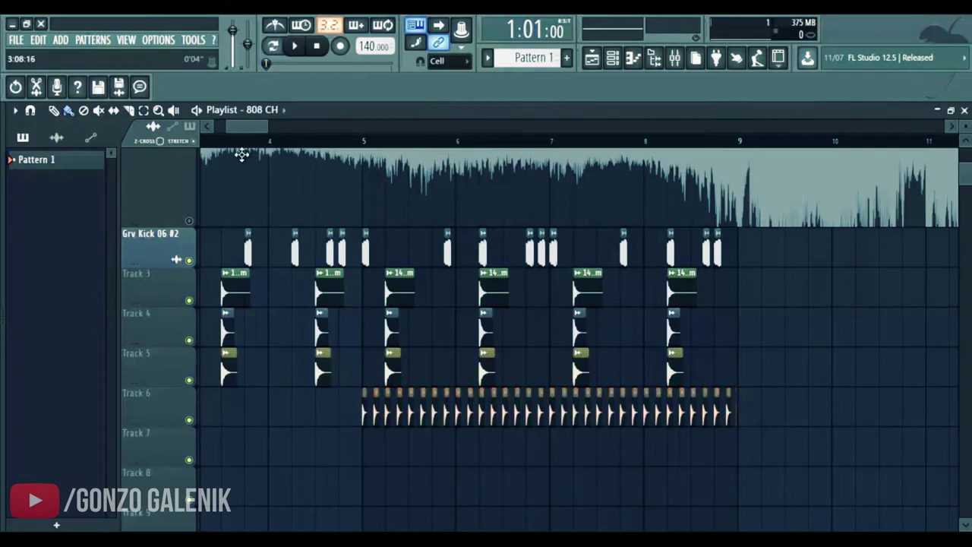
pyautogui.scroll(-4, 483, 157)
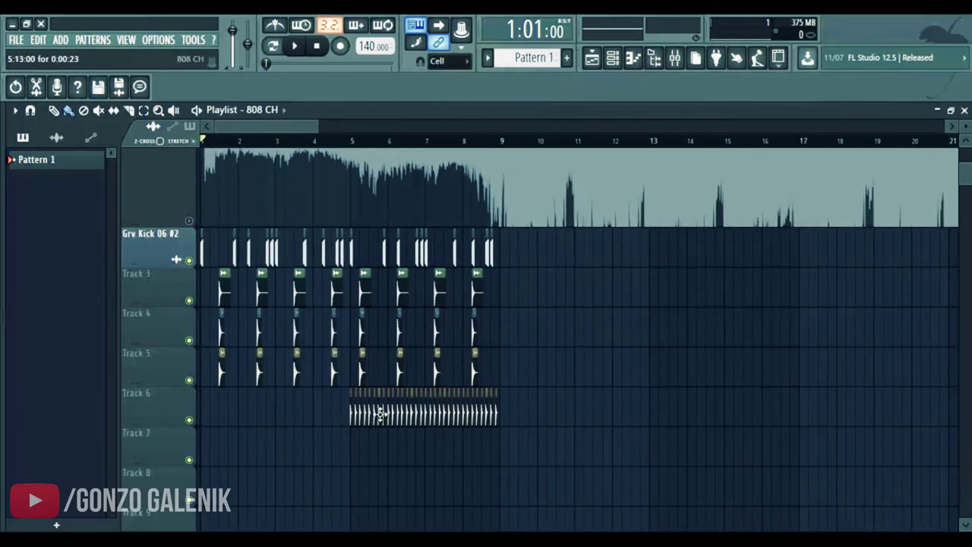
pyautogui.scroll(2, 336, 259)
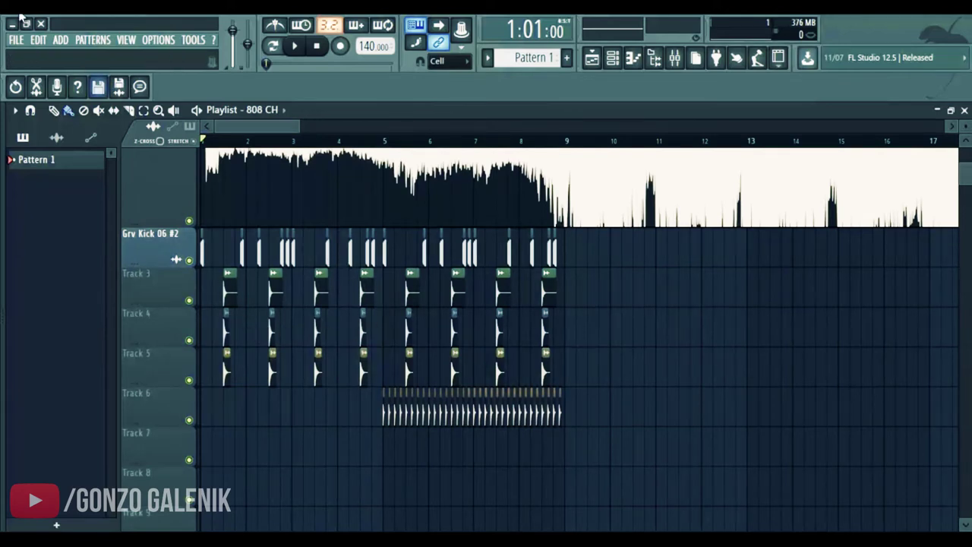
# Step: Add a 3x Osc instrument and set the shape of all three oscillators to noise
pyautogui.click(61, 39)
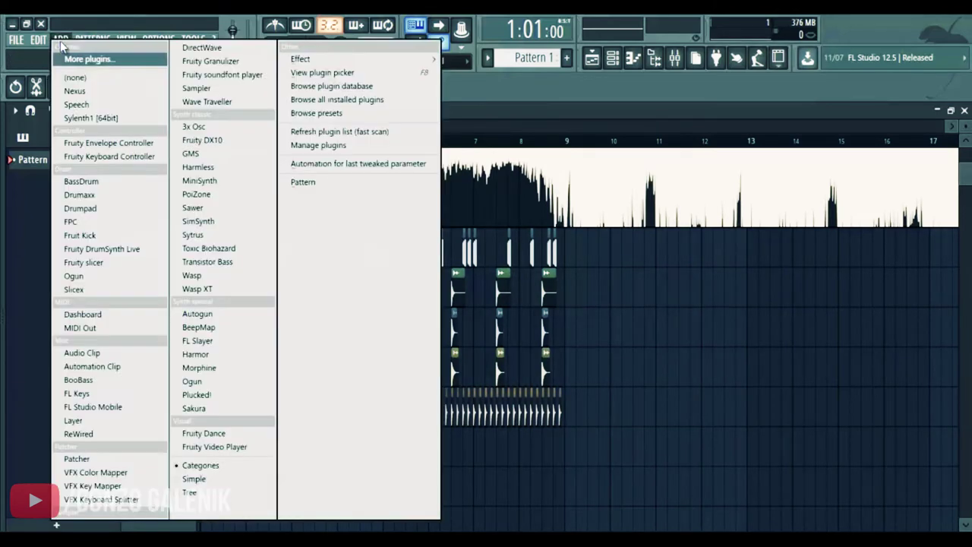
pyautogui.click(199, 127)
pyautogui.moveTo(357, 221); pyautogui.dragTo(499, 109)
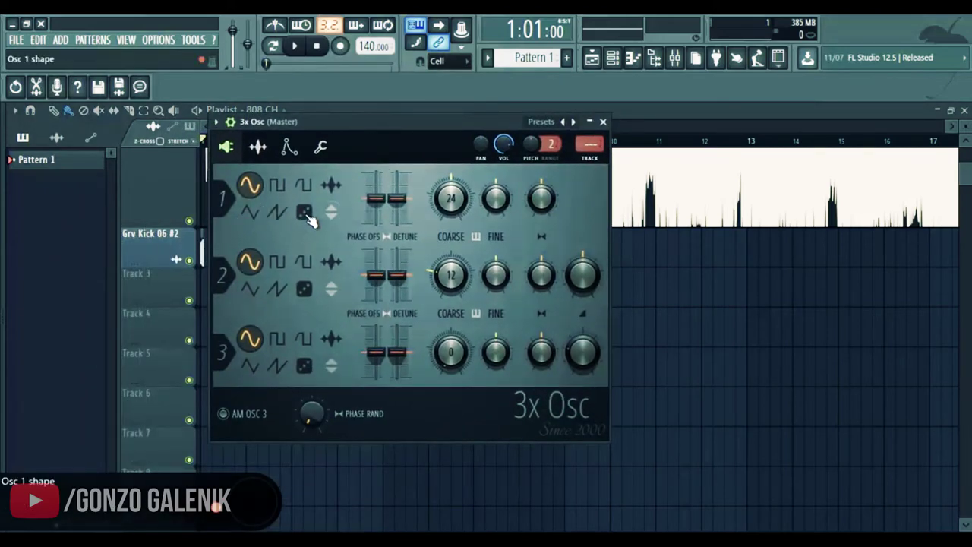
pyautogui.click(304, 212)
pyautogui.click(304, 288)
pyautogui.click(304, 365)
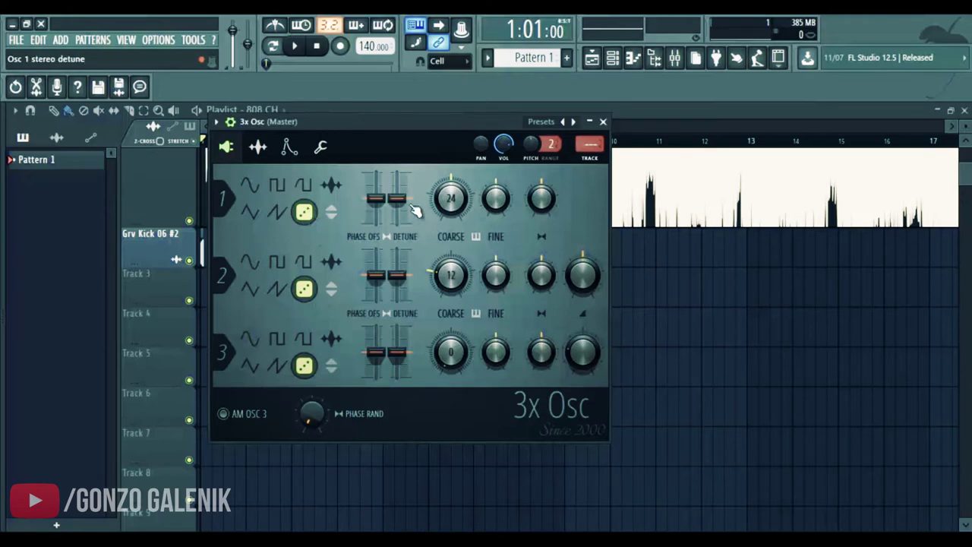
# Step: Draw one sustained 3x Osc note across bars 1 to 8 in Pattern 2, and place the pattern on Track 7 from bar 1
pyautogui.click(613, 64)
pyautogui.click(553, 175)
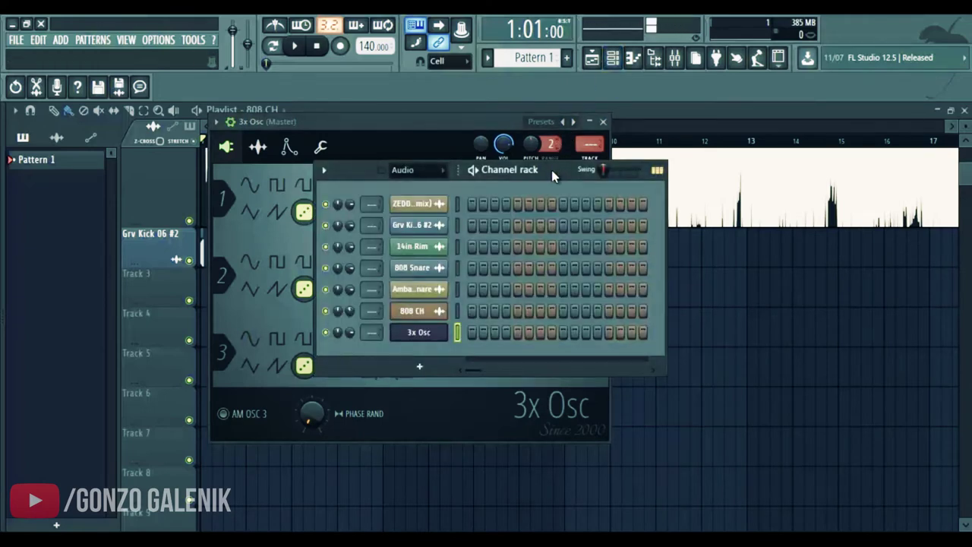
pyautogui.scroll(-1, 531, 57)
pyautogui.press('F7')
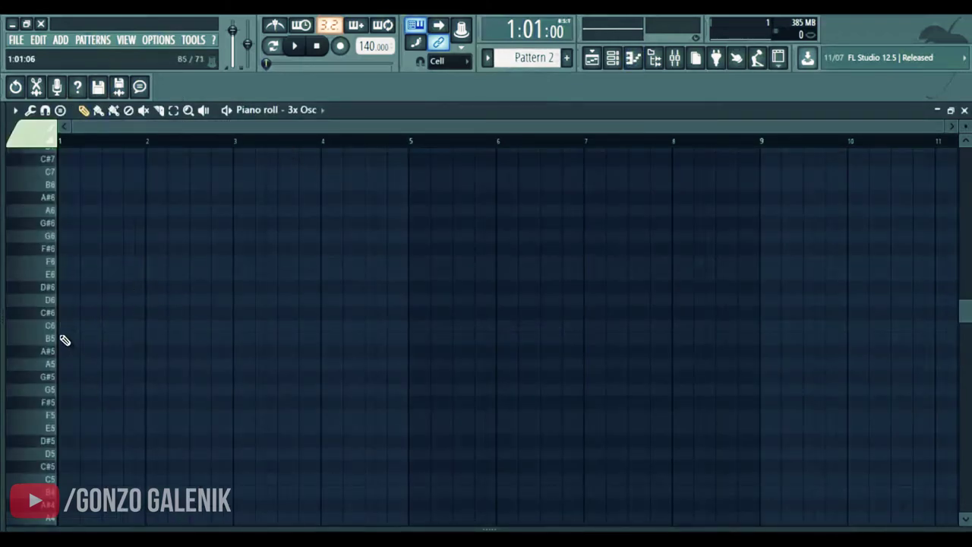
pyautogui.scroll(-2, 65, 360)
pyautogui.click(62, 402)
pyautogui.moveTo(73, 401); pyautogui.dragTo(764, 401)
pyautogui.press('F5')
pyautogui.moveTo(341, 475); pyautogui.dragTo(205, 437)
# Step: Route the 3x Osc channel to mixer insert 10
pyautogui.press('F6')
pyautogui.click(674, 58)
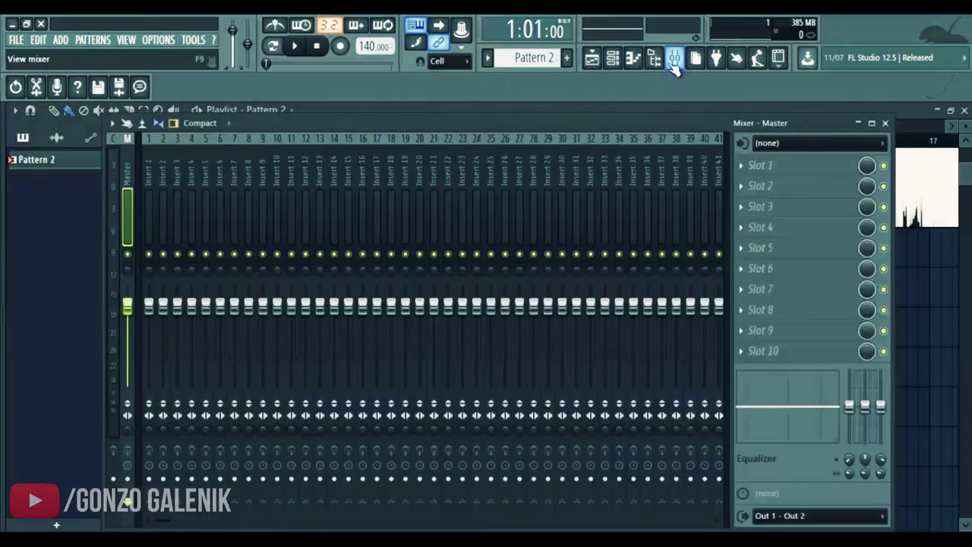
pyautogui.rightClick(277, 168)
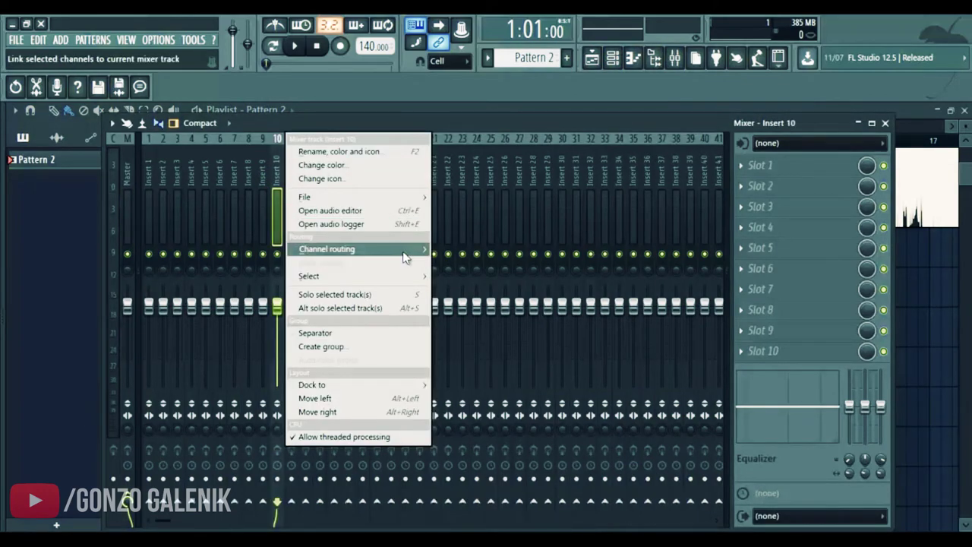
pyautogui.moveTo(407, 251)
pyautogui.click(456, 251)
# Step: Add Fruity Parametric EQ 2 to slot 1 of the 3x Osc mixer track, with a low cut near 100 Hz and a slight treble boost
pyautogui.click(781, 167)
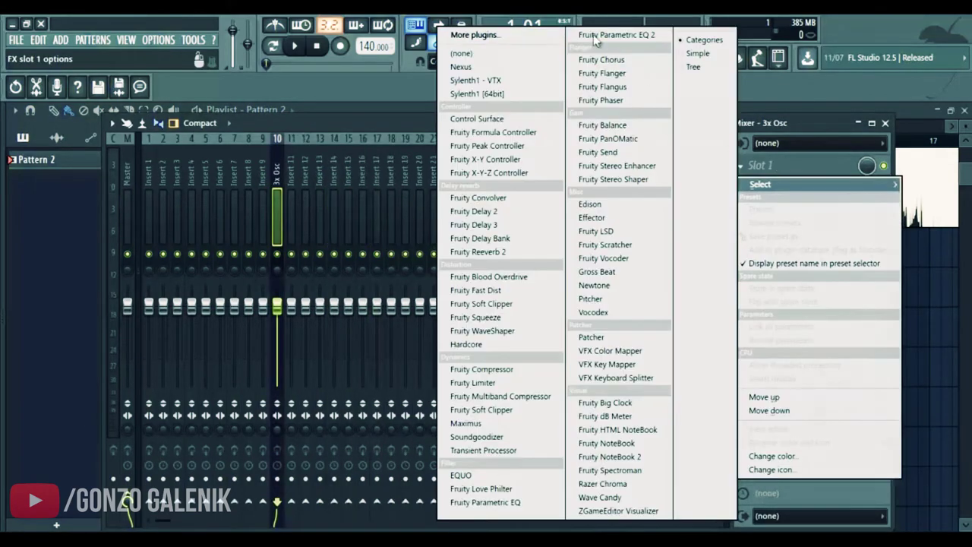
pyautogui.click(603, 38)
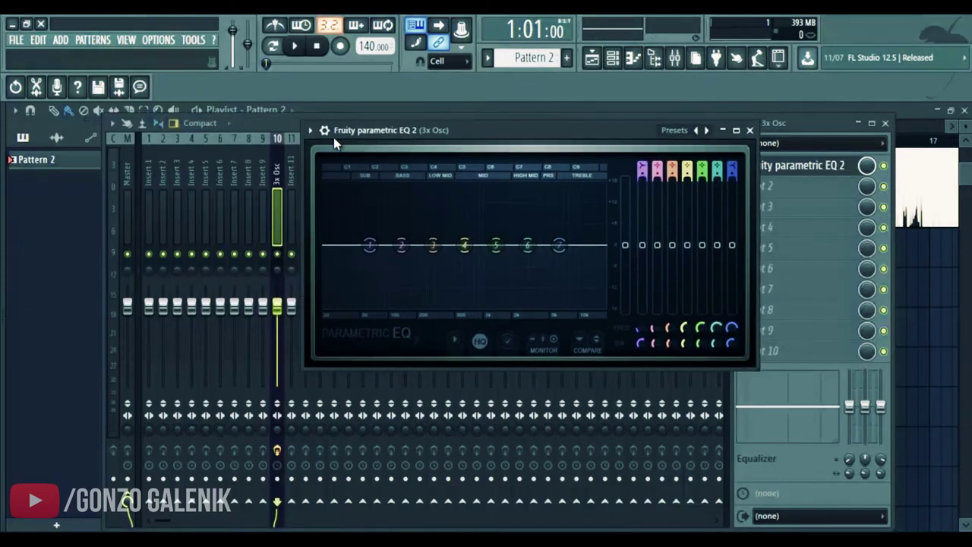
pyautogui.click(311, 131)
pyautogui.click(322, 167)
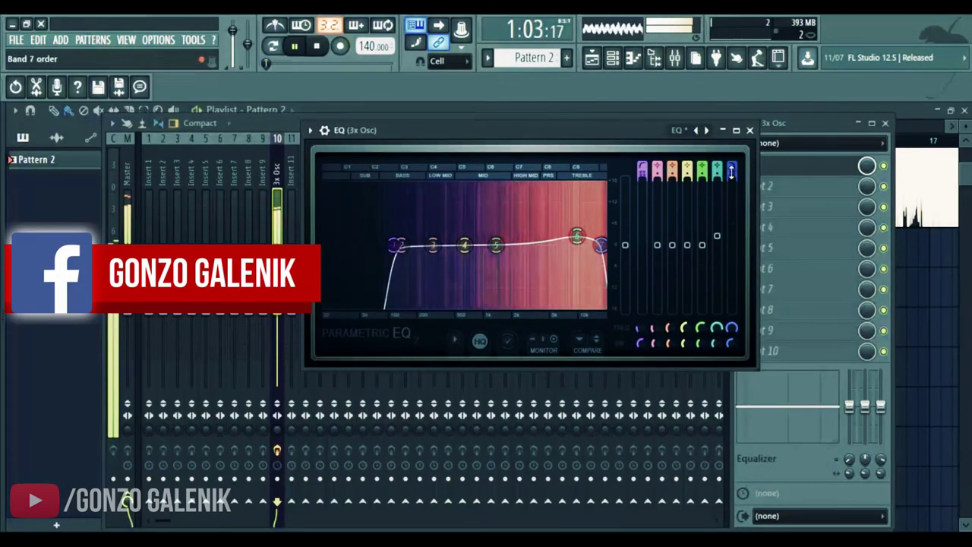
# Step: Add Fruity Reeverb 2 to slot 2 of the 3x Osc mixer track and raise its wet level to 97%
pyautogui.click(762, 186)
pyautogui.click(478, 252)
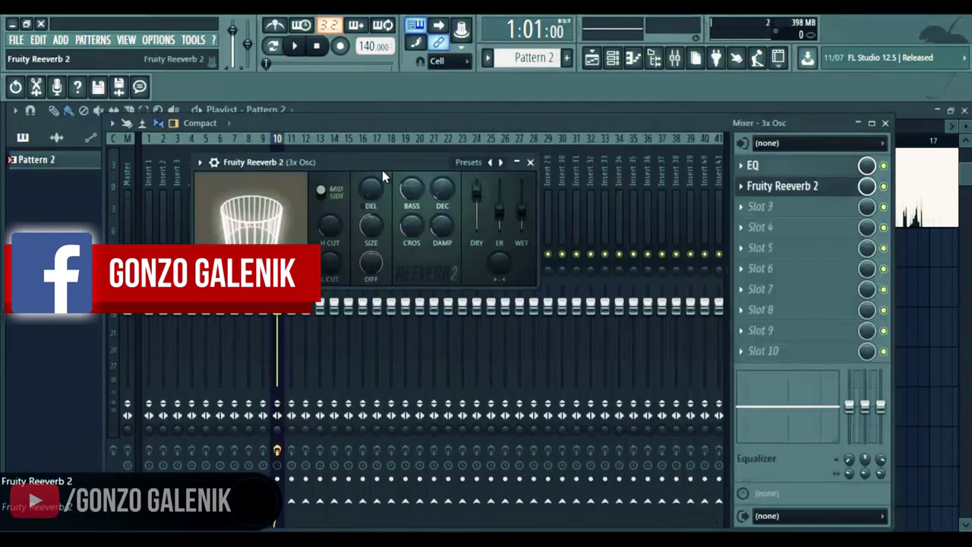
pyautogui.moveTo(521, 196); pyautogui.dragTo(527, 174)
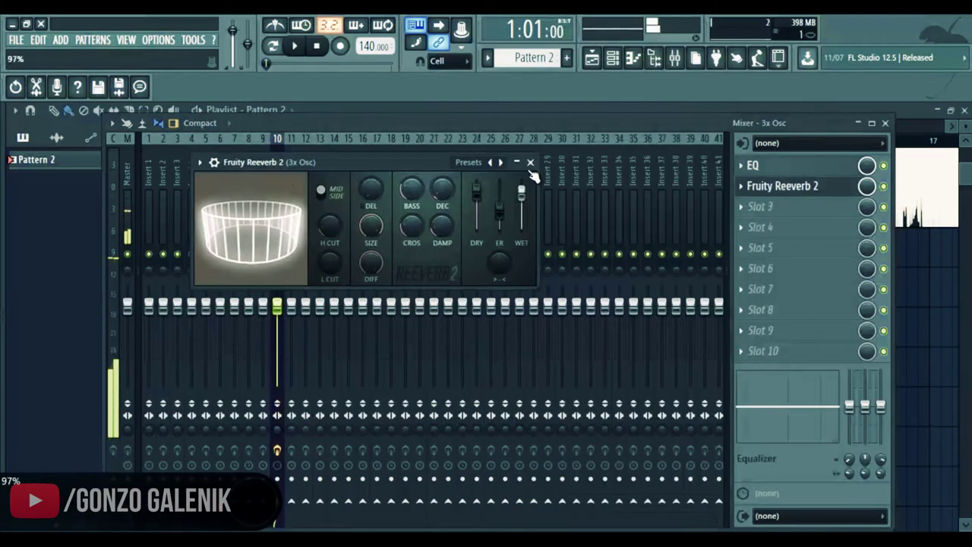
# Step: Add Fruity Delay 2 to slot 3 with a reduced mix level, and lower the 3x Osc track fader to about 64%
pyautogui.click(762, 213)
pyautogui.click(474, 211)
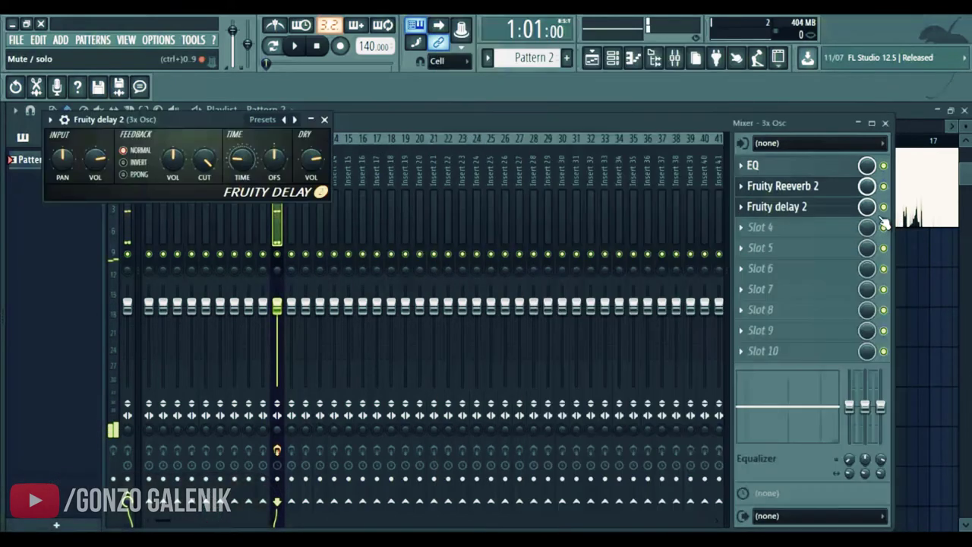
pyautogui.moveTo(277, 308); pyautogui.dragTo(278, 372)
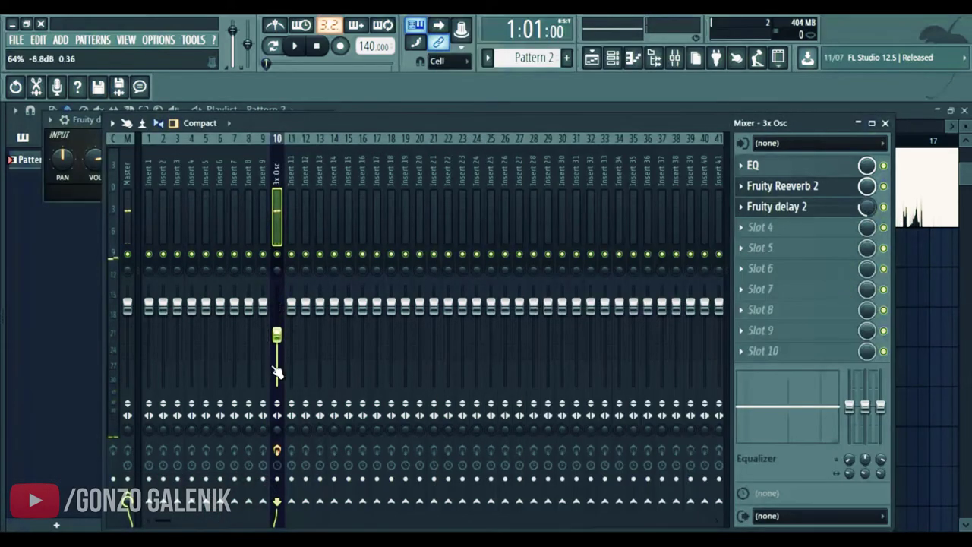
# Step: Add Gross Beat to slot 4 of the 3x Osc mixer track and return to the playlist
pyautogui.click(760, 228)
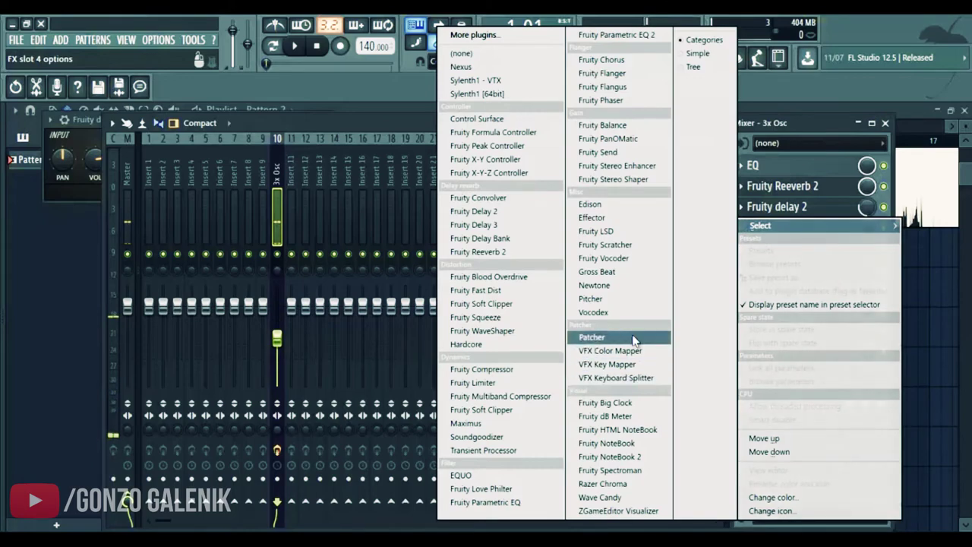
pyautogui.click(596, 272)
pyautogui.moveTo(381, 196); pyautogui.dragTo(492, 148)
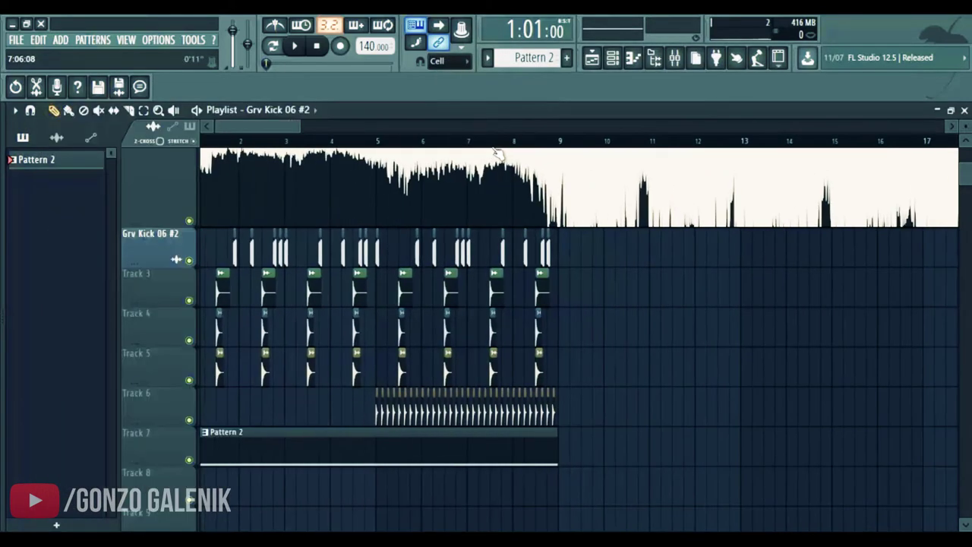
# Step: Move the playback position to the start of bar 9
pyautogui.moveTo(523, 140)
pyautogui.mouseDown()
pyautogui.moveTo(575, 153)
pyautogui.moveTo(568, 140)
pyautogui.moveTo(558, 146)
pyautogui.mouseUp()
pyautogui.click(558, 141)
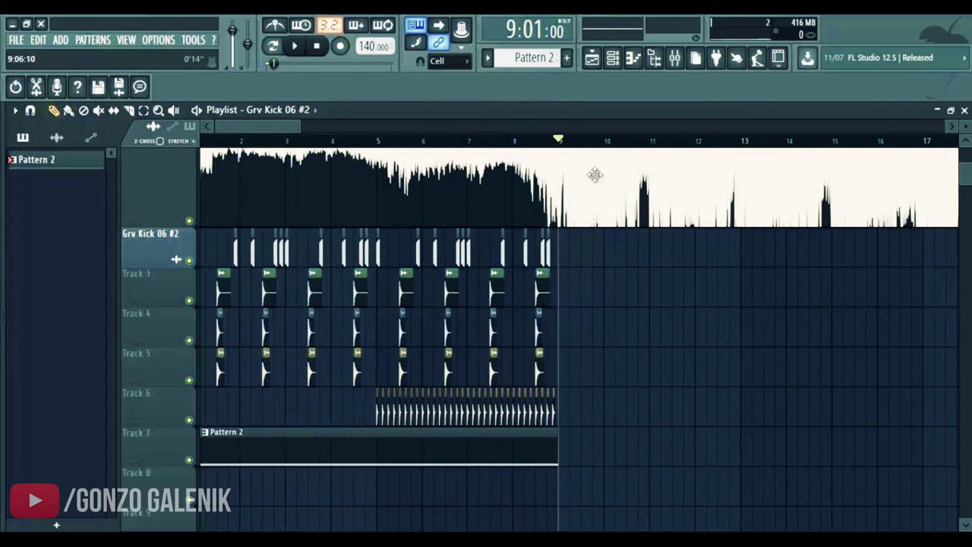
pyautogui.moveTo(280, 129)
pyautogui.mouseDown()
pyautogui.moveTo(315, 127)
pyautogui.moveTo(267, 124)
pyautogui.mouseUp()
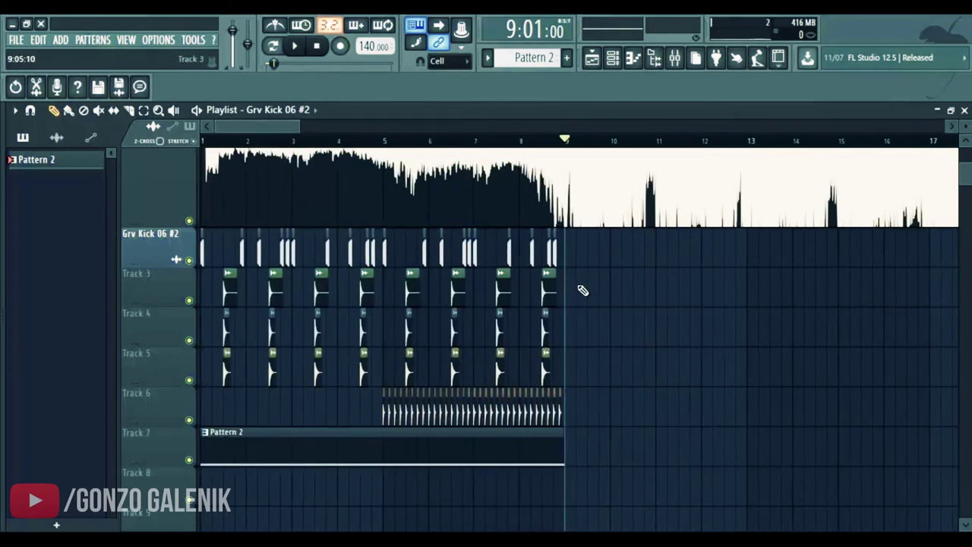
pyautogui.moveTo(582, 290); pyautogui.dragTo(216, 365)
pyautogui.click(521, 141)
pyautogui.click(452, 141)
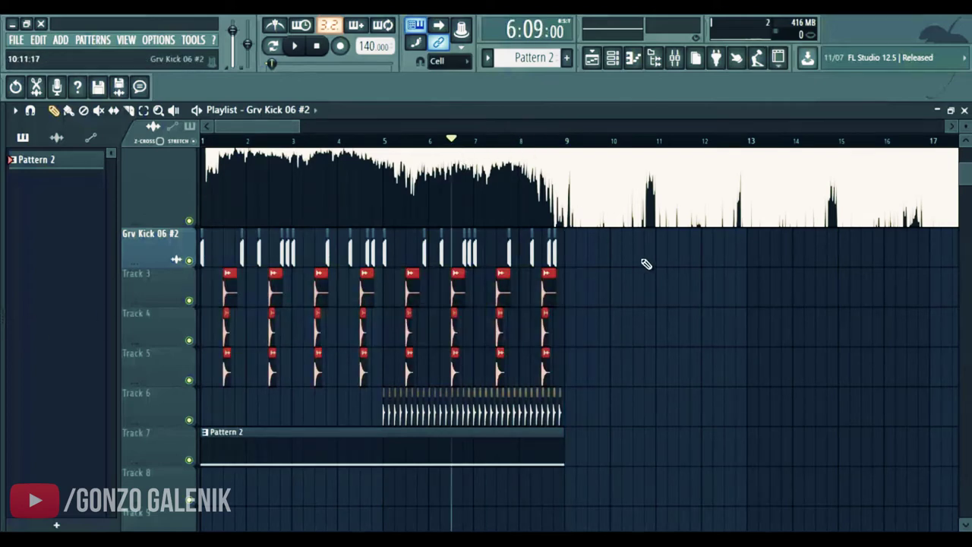
pyautogui.click(636, 263)
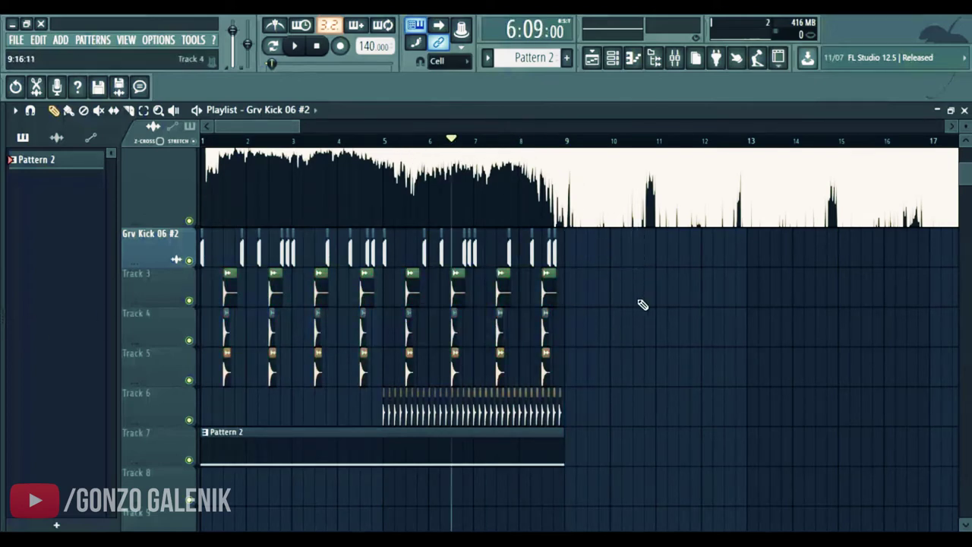
pyautogui.moveTo(581, 291); pyautogui.dragTo(250, 308)
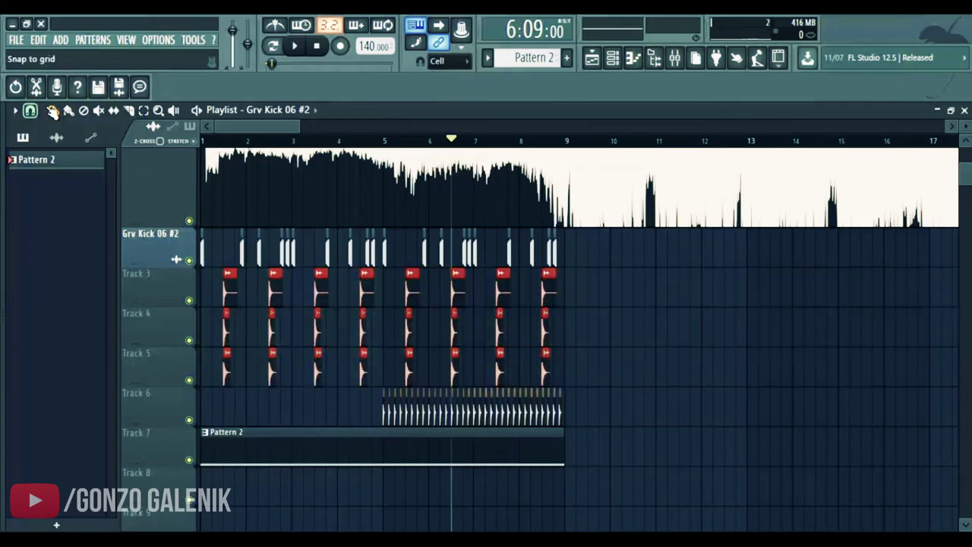
pyautogui.scroll(-2, 213, 137)
pyautogui.click(519, 291)
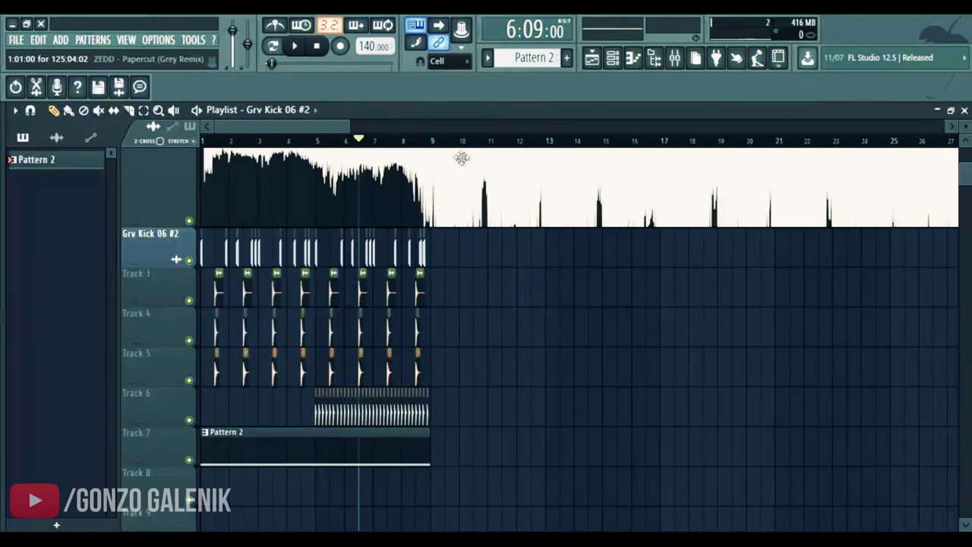
pyautogui.scroll(-2, 419, 225)
pyautogui.scroll(-1, 419, 226)
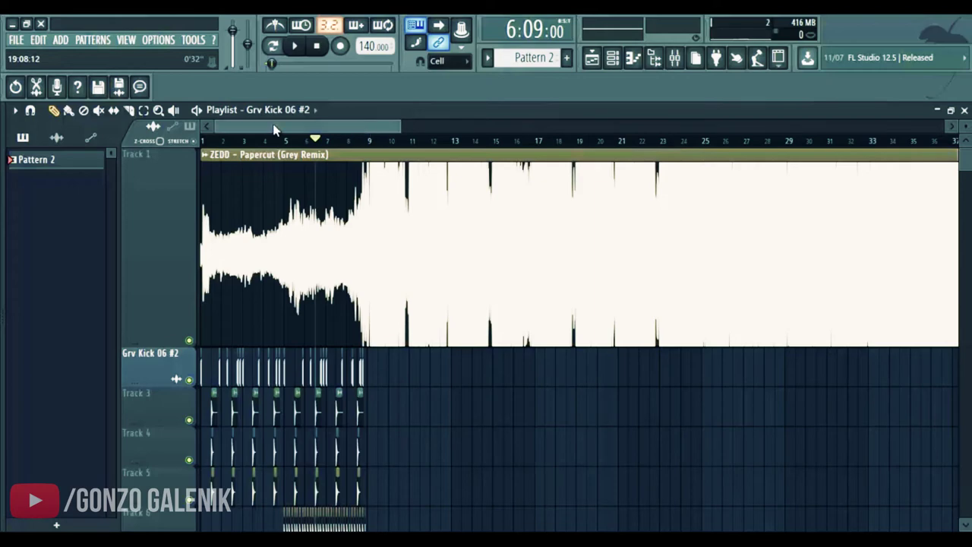
pyautogui.scroll(-3, 269, 292)
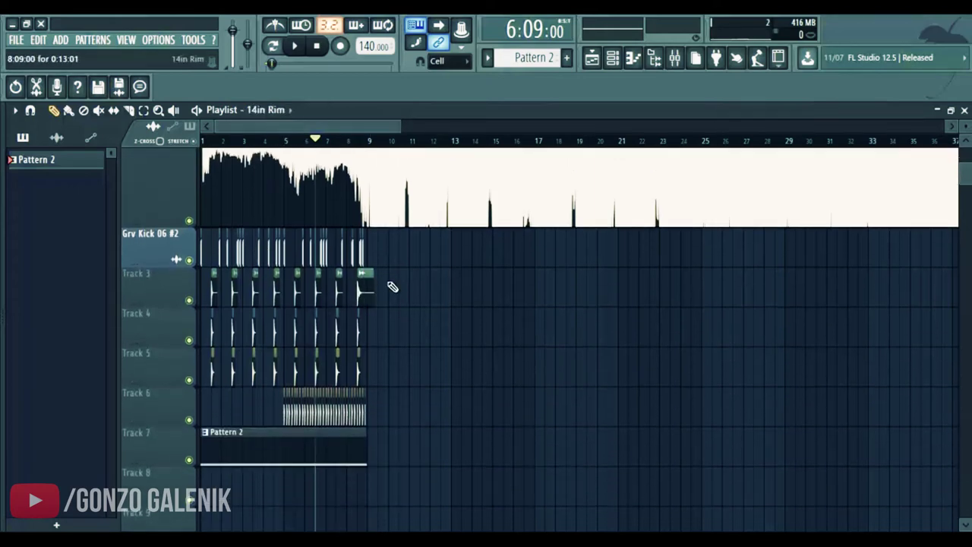
# Step: Duplicate the rim and snare clips on tracks 3 to 5 across bars 9 to 16 and extend the track 6 hats over the same bars
pyautogui.moveTo(391, 284); pyautogui.dragTo(310, 325)
pyautogui.hotkey('ctrl', 'z')
pyautogui.scroll(1, 380, 295)
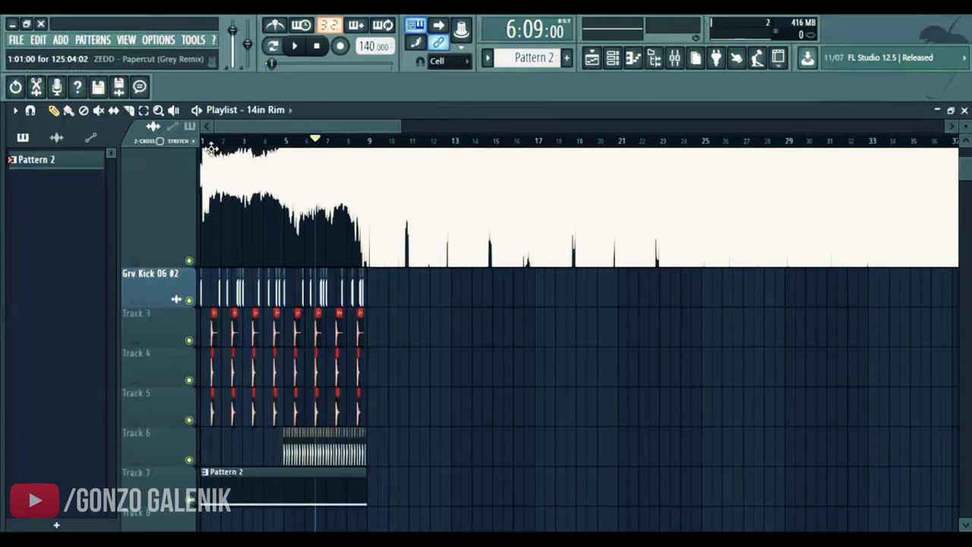
pyautogui.scroll(3, 319, 294)
pyautogui.scroll(-1, 260, 294)
pyautogui.scroll(-2, 261, 295)
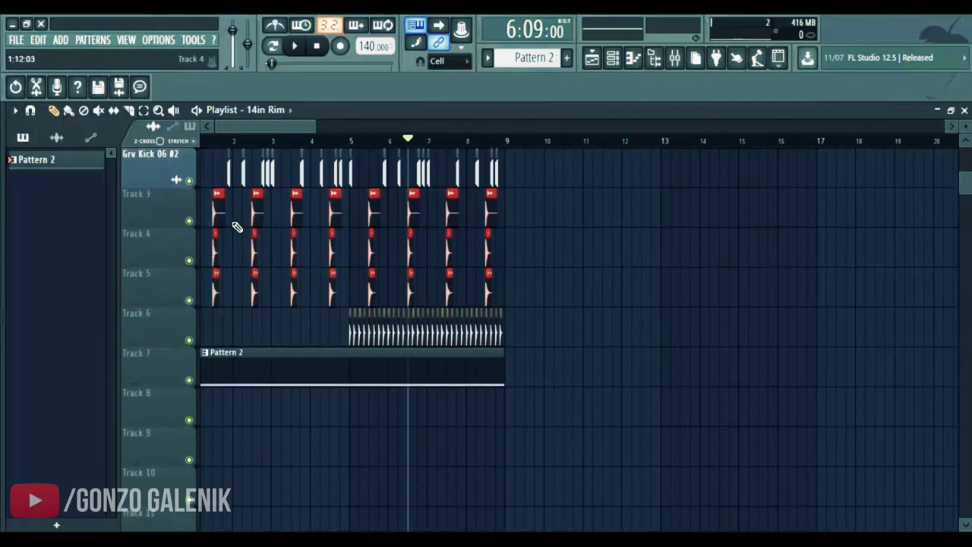
pyautogui.scroll(2, 253, 195)
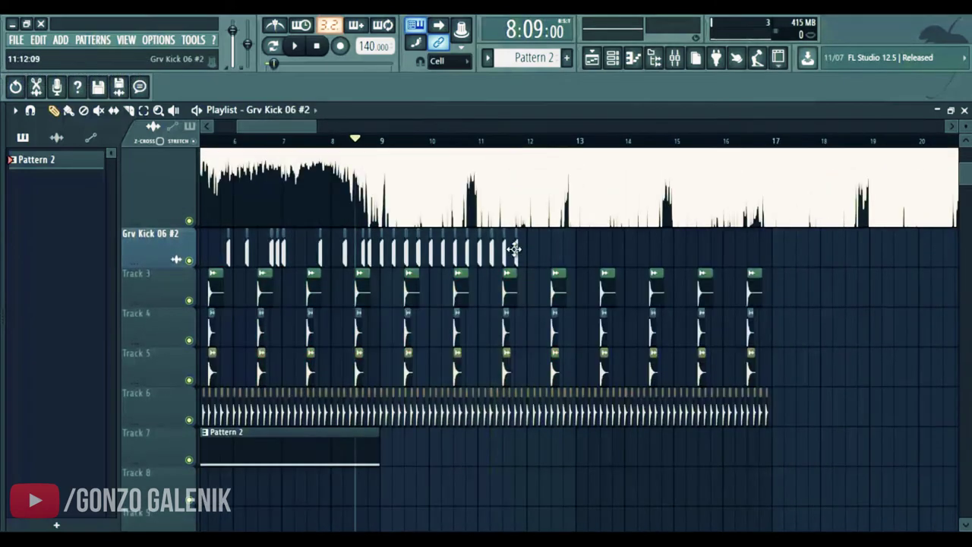
# Step: Replace the Grv Kick 06 #2 clips from bar 9 onward with 707 Kick clips on every beat through bar 16
pyautogui.moveTo(509, 251); pyautogui.dragTo(375, 262)
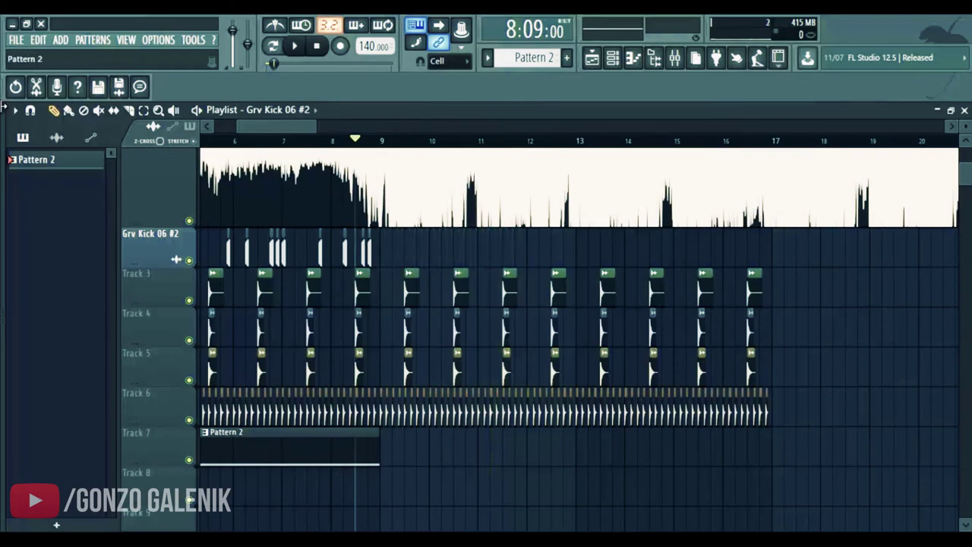
pyautogui.moveTo(3, 144)
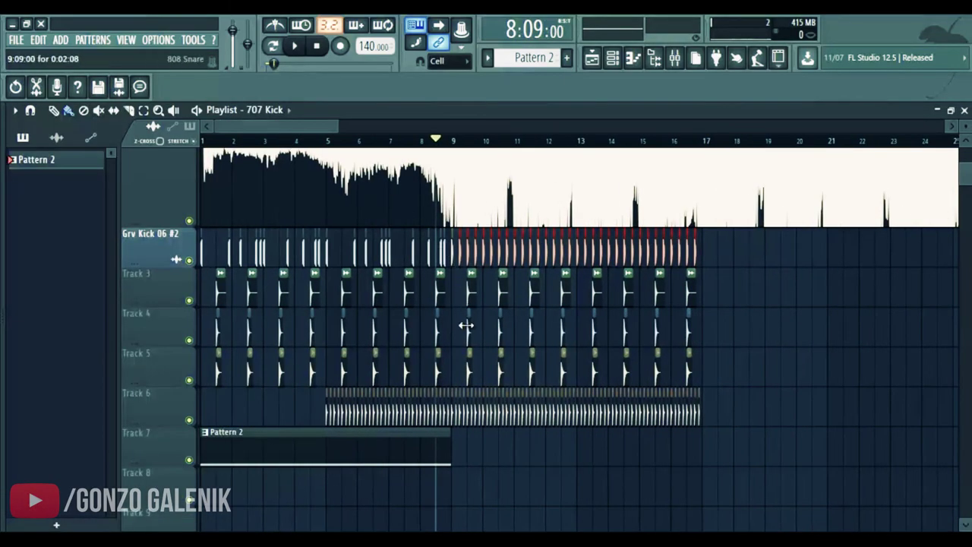
# Step: Remove the rim clips after bar 9 and duplicate the kicks, snares and hats of bars 9 to 16 across bars 17 to 24
pyautogui.moveTo(600, 228); pyautogui.dragTo(335, 427)
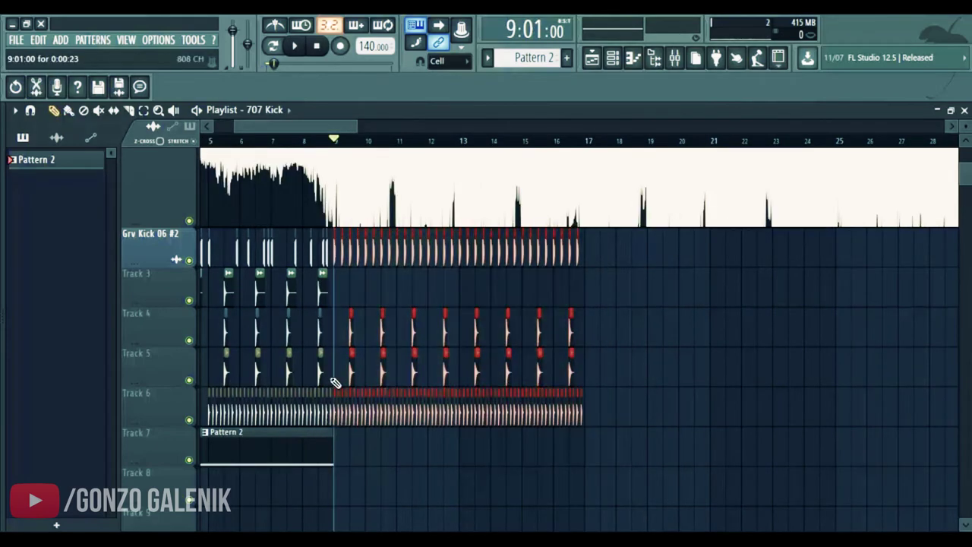
pyautogui.hotkey('ctrl', 'b')
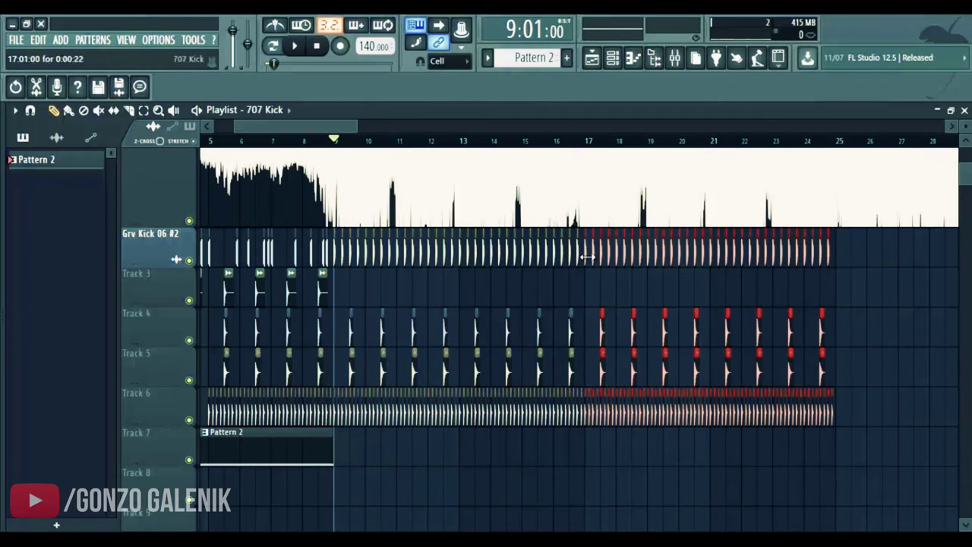
pyautogui.scroll(-3, 517, 135)
pyautogui.moveTo(685, 229); pyautogui.dragTo(750, 370)
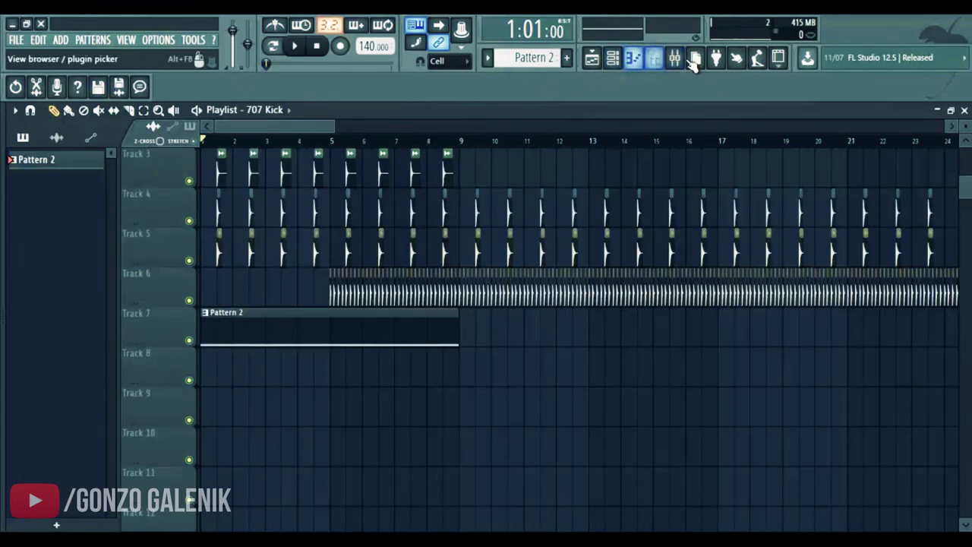
# Step: Create a channel volume automation clip for 3x Osc, lower its starting point to 0%, and audition the rise from bar 1
pyautogui.press('e')
pyautogui.moveTo(455, 144); pyautogui.dragTo(250, 162)
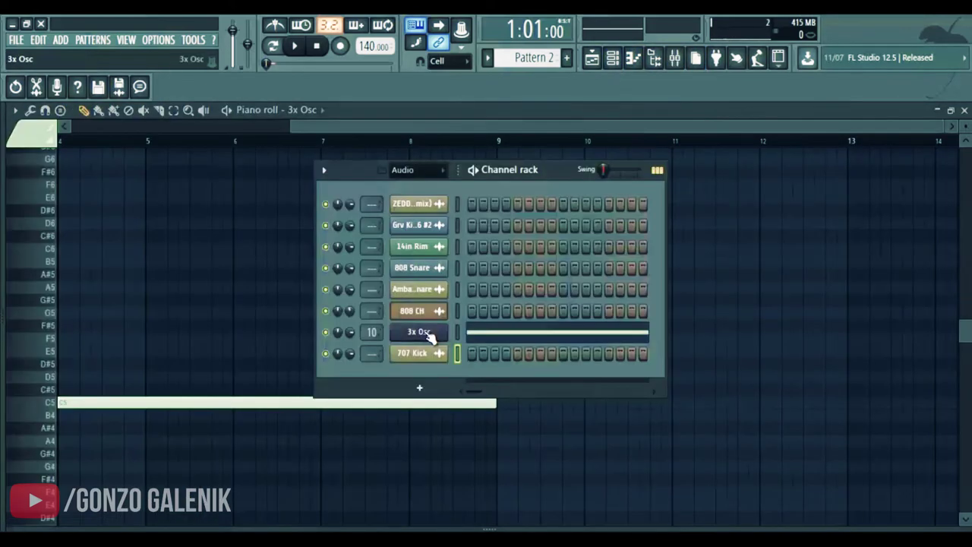
pyautogui.click(428, 332)
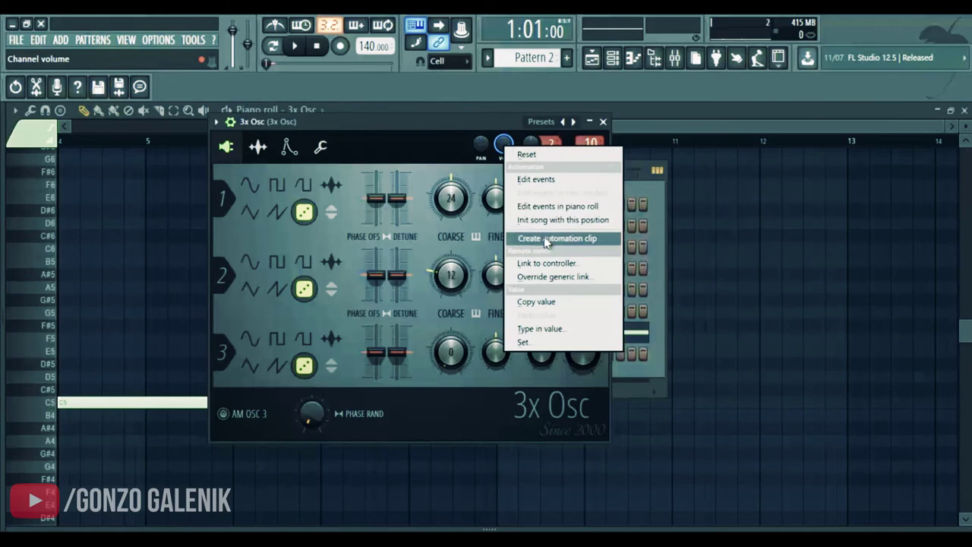
pyautogui.click(554, 238)
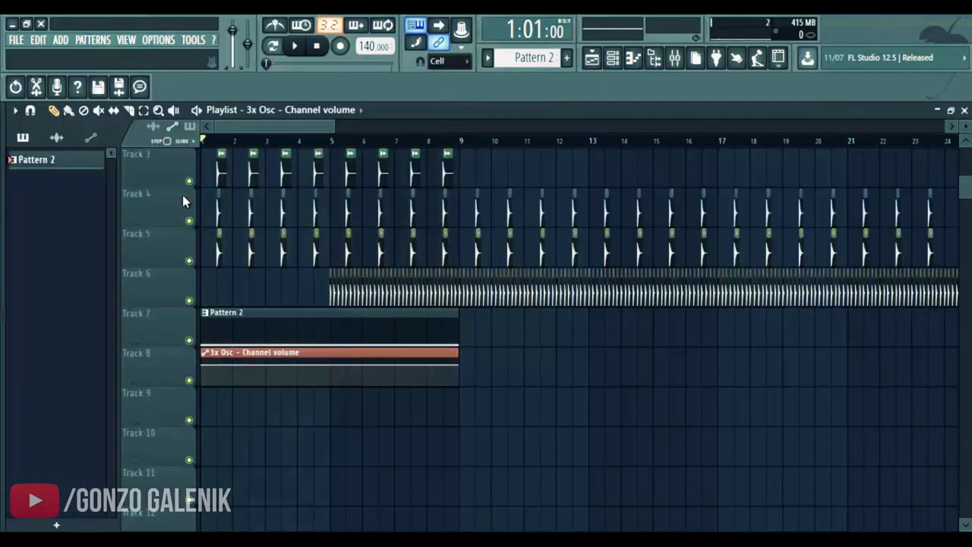
pyautogui.moveTo(205, 368); pyautogui.dragTo(202, 385)
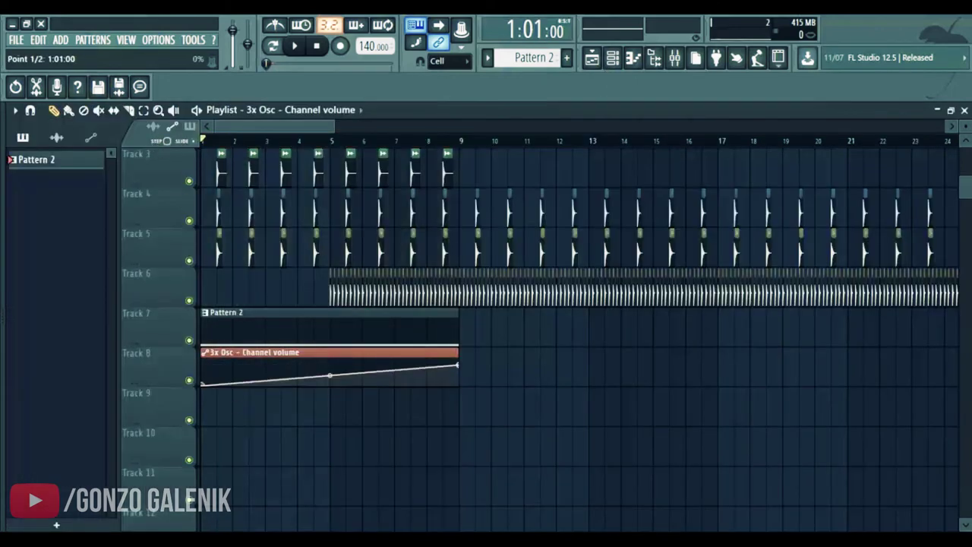
pyautogui.press('space')
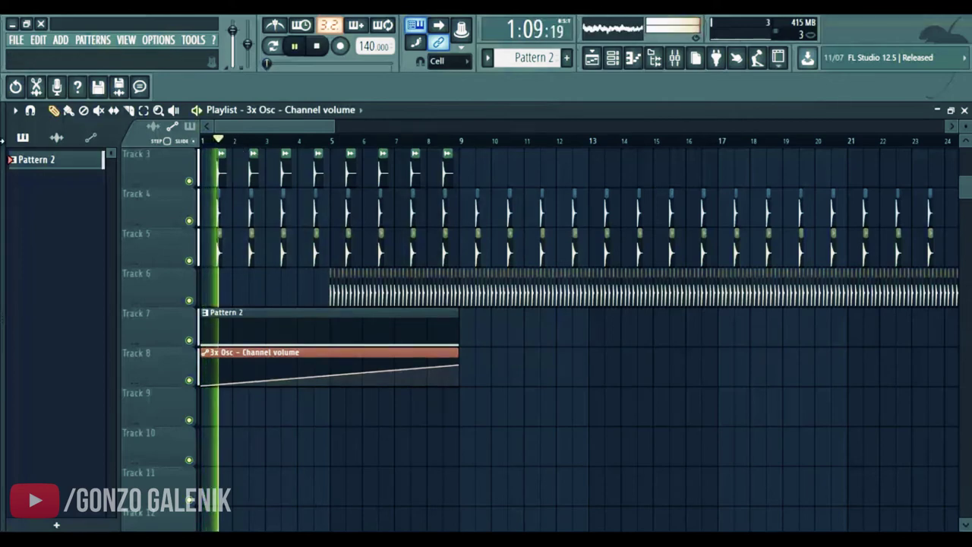
pyautogui.press('space')
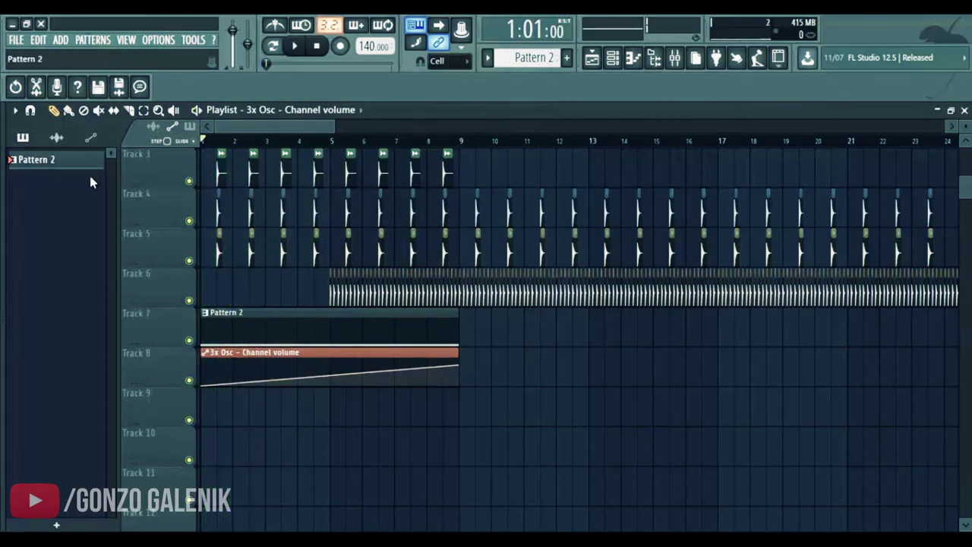
# Step: Delete the last two Grv Kick 06 #2 clips just before bar 9
pyautogui.scroll(2, 434, 228)
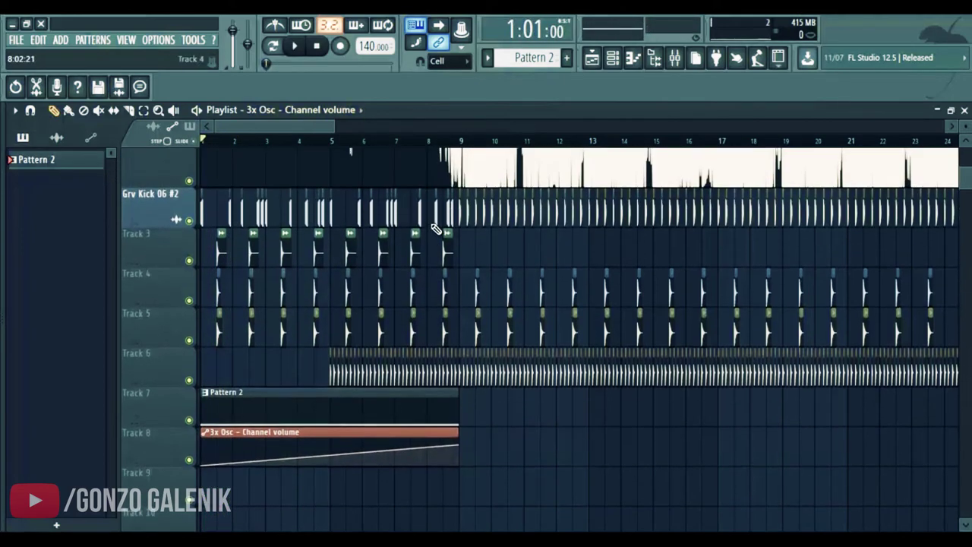
pyautogui.moveTo(421, 142); pyautogui.dragTo(446, 142)
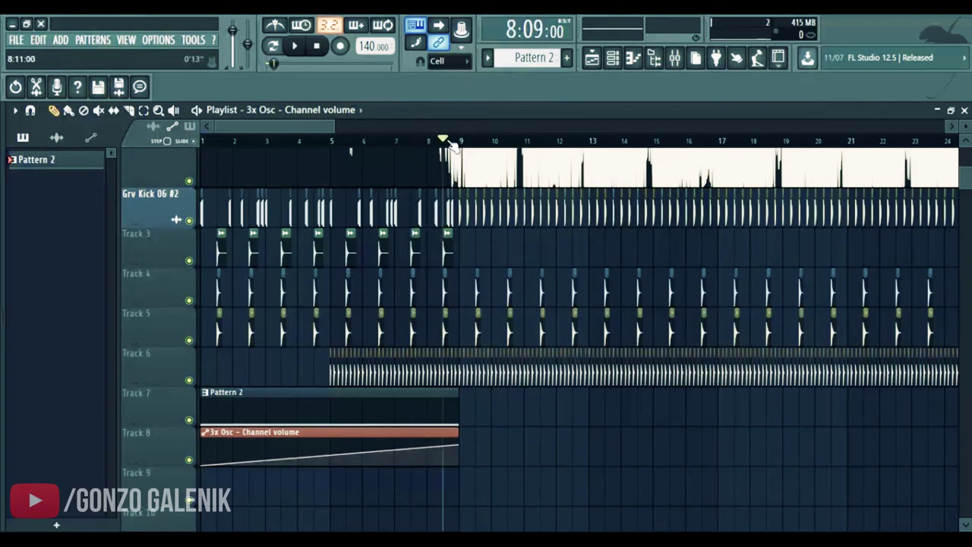
pyautogui.scroll(3, 447, 142)
pyautogui.scroll(4, 446, 143)
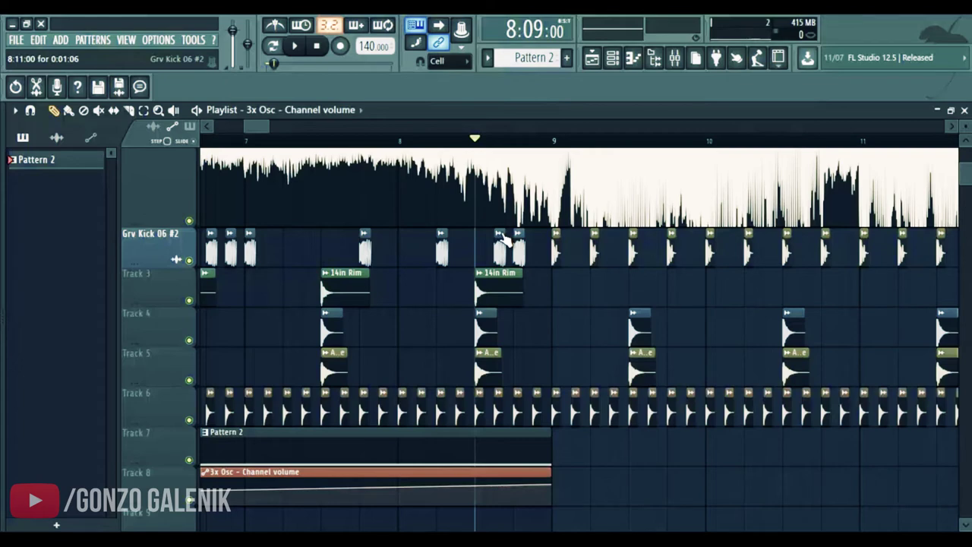
pyautogui.scroll(-3, 323, 145)
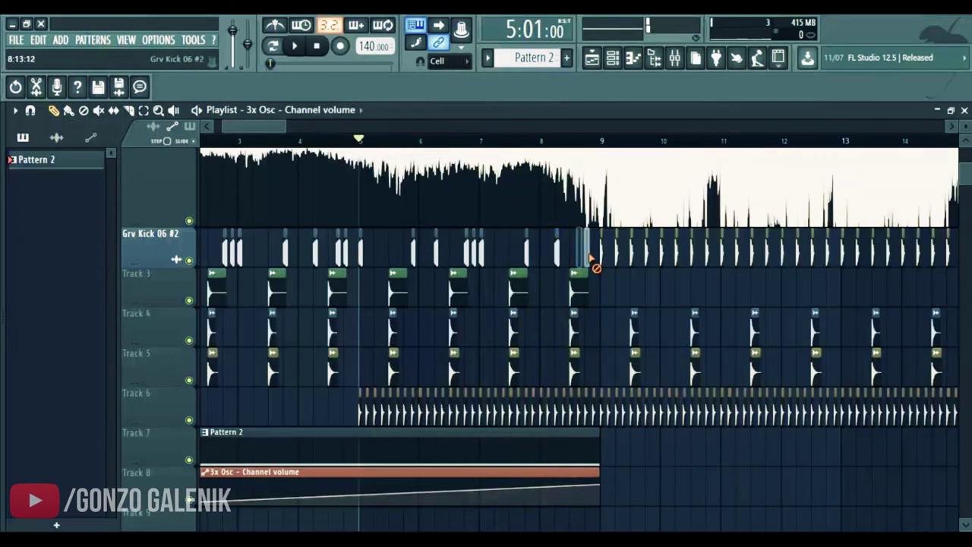
pyautogui.scroll(3, 597, 142)
pyautogui.scroll(-3, 582, 265)
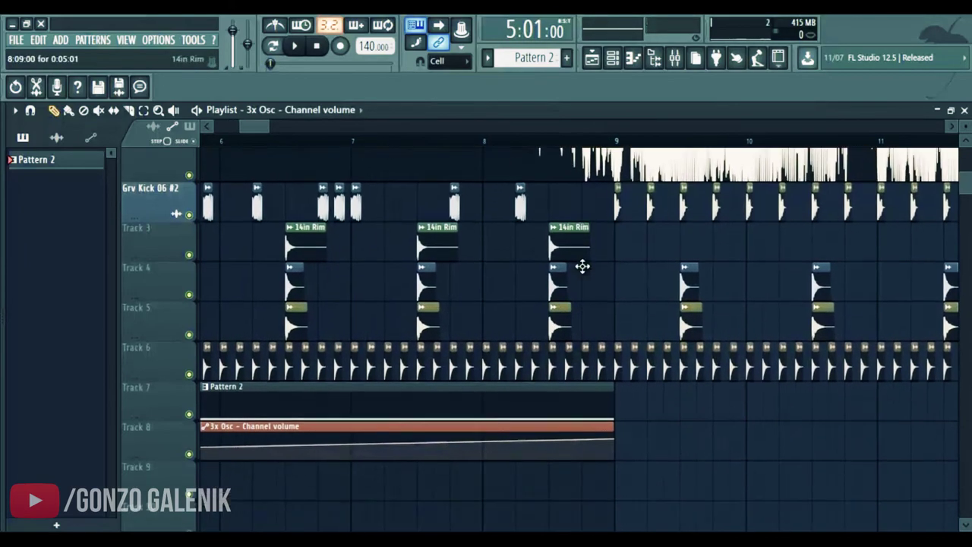
# Step: Delete the hats in the second half of bar 8 and shorten the Pattern 2 clip to end midway through bar 8
pyautogui.rightClick(583, 299)
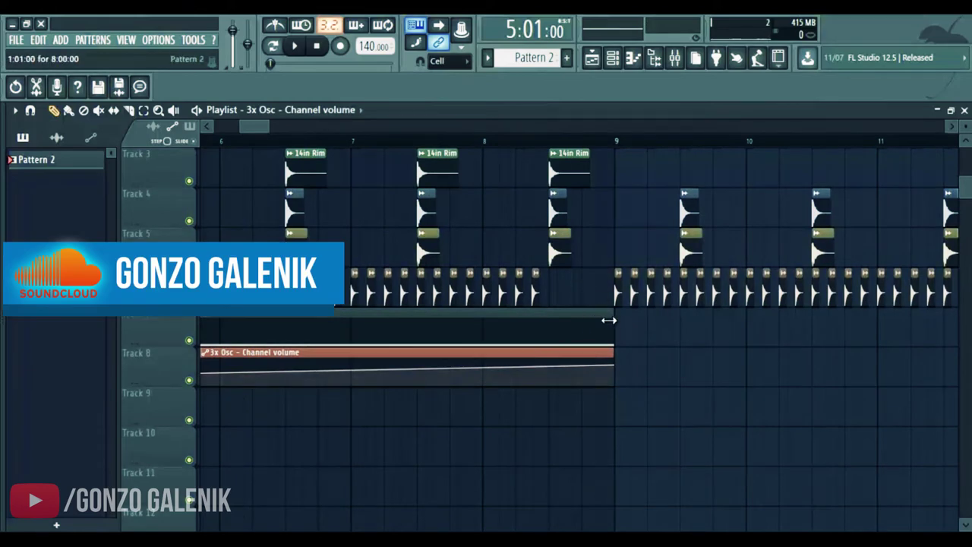
pyautogui.moveTo(609, 320); pyautogui.dragTo(551, 318)
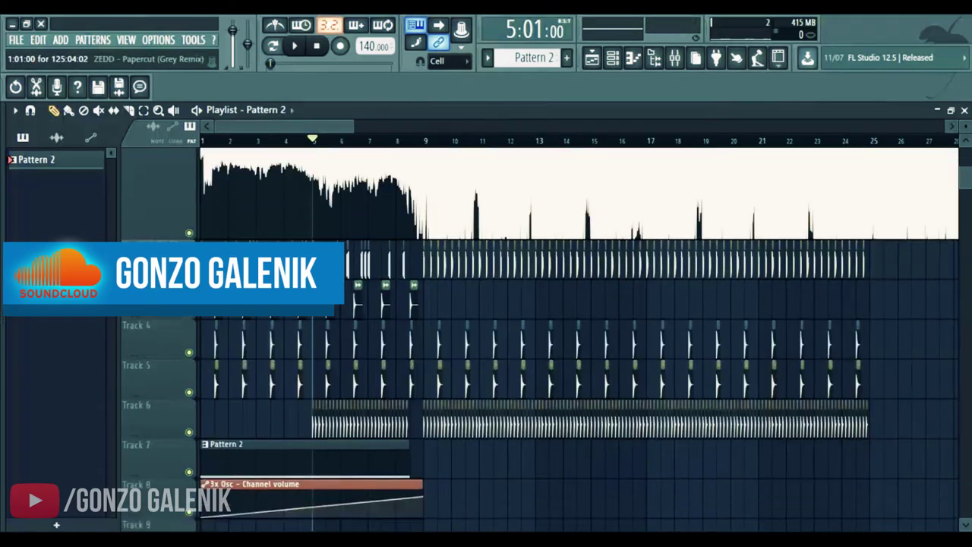
# Step: Add a second 3x Osc channel, set its oscillators 2 and 3 to square waves, and close the plugin window
pyautogui.click(60, 40)
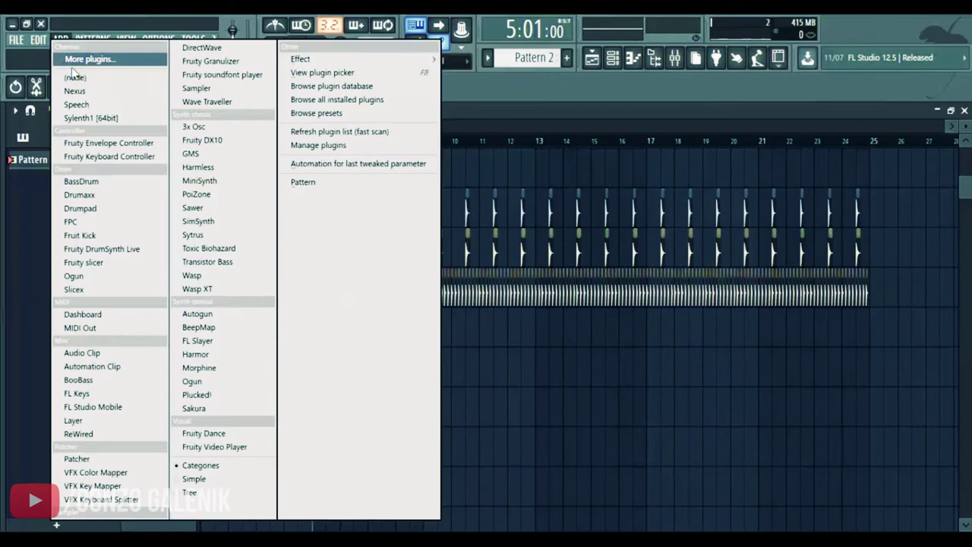
pyautogui.click(215, 127)
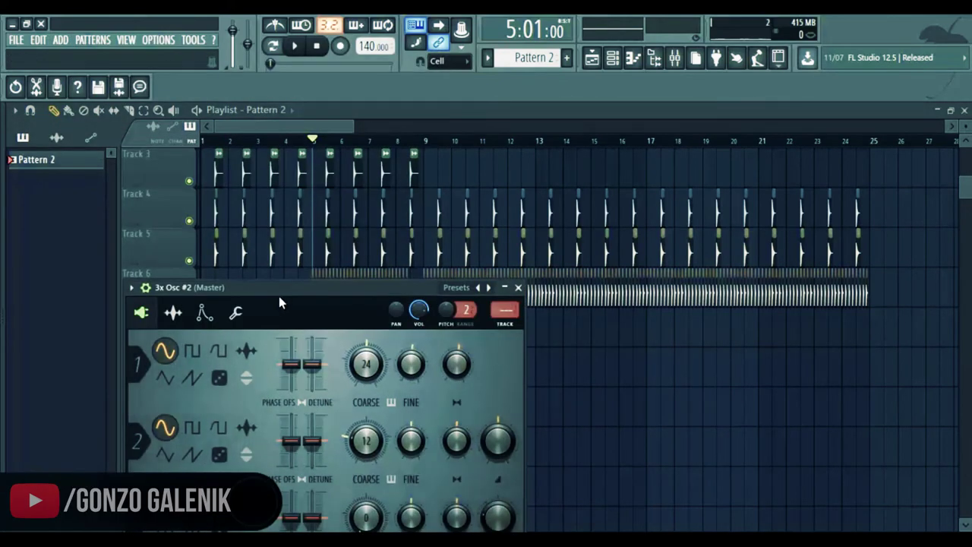
pyautogui.moveTo(278, 287); pyautogui.dragTo(433, 114)
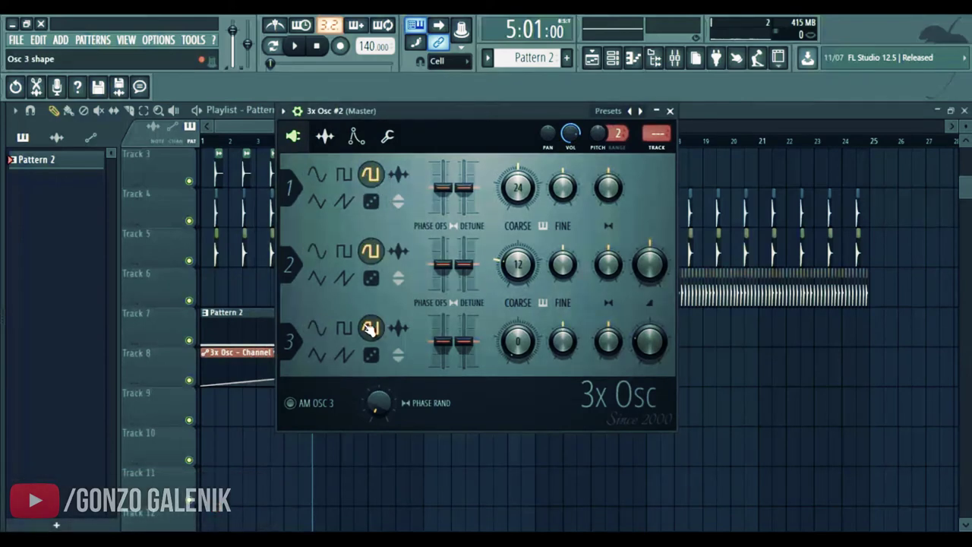
pyautogui.click(343, 328)
pyautogui.click(345, 251)
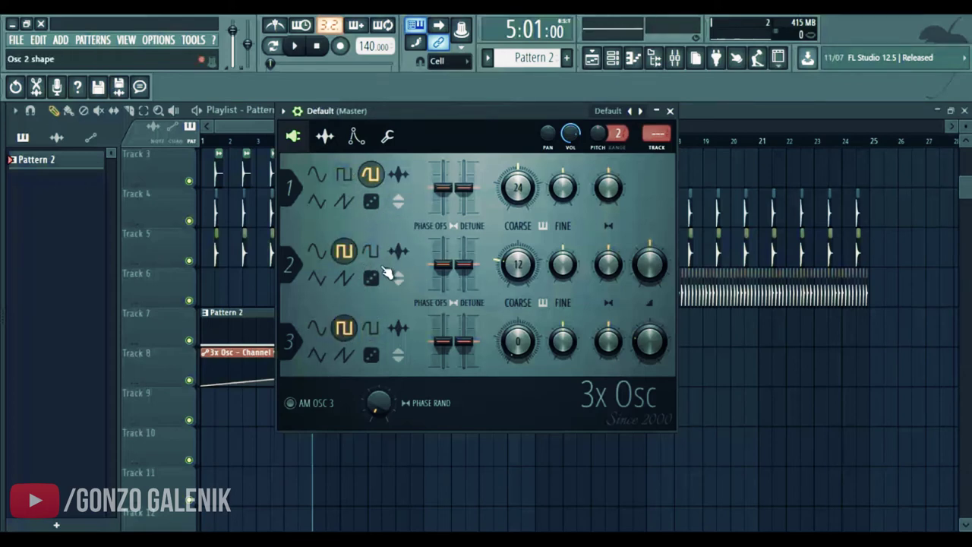
pyautogui.click(670, 111)
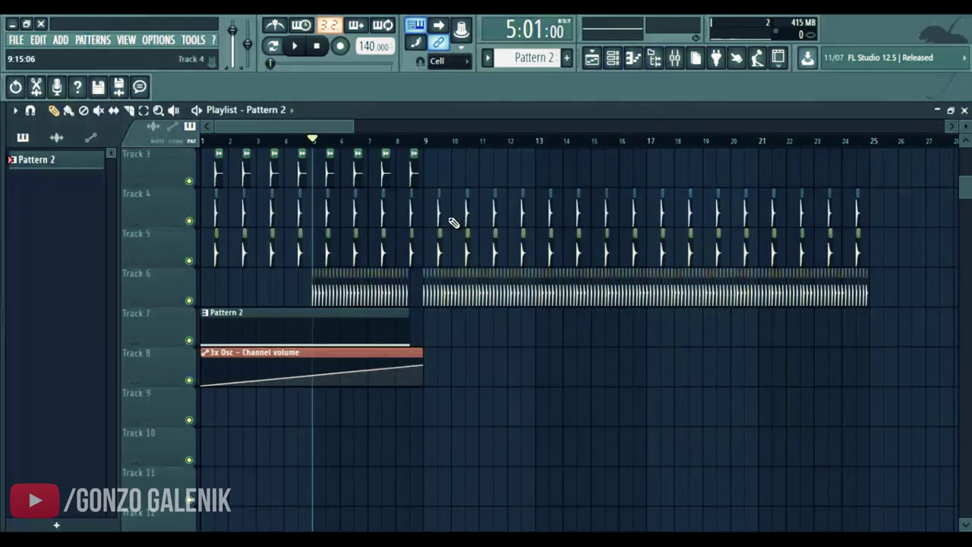
# Step: Review the Papercut track in the playlist and switch to Chrome's Google results for "zedd papercut grey remix"
pyautogui.scroll(2, 448, 220)
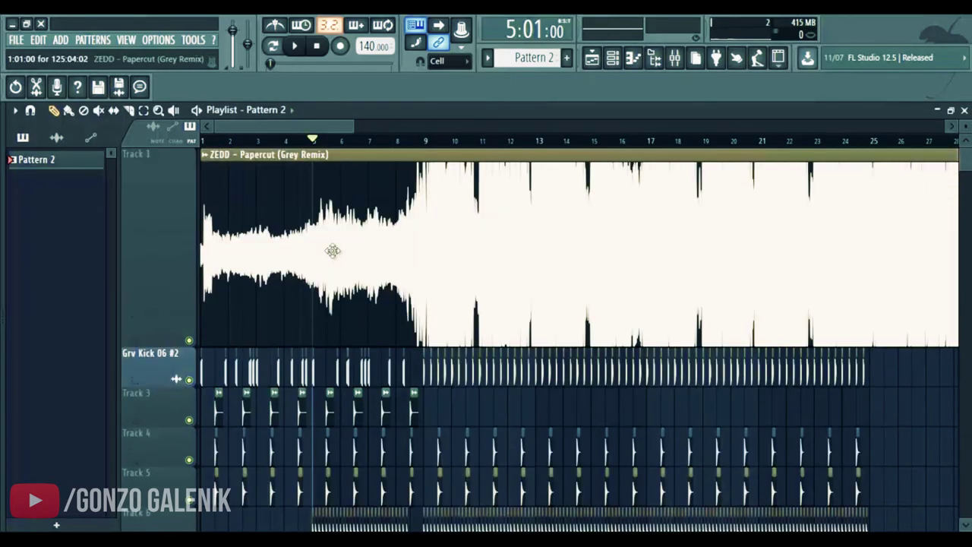
pyautogui.scroll(-2, 239, 156)
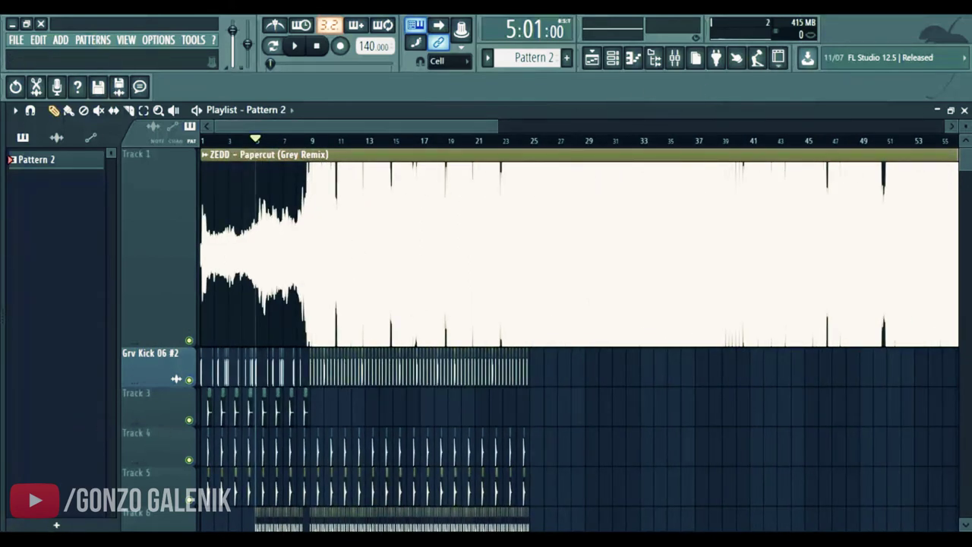
pyautogui.click(83, 471)
pyautogui.click(174, 29)
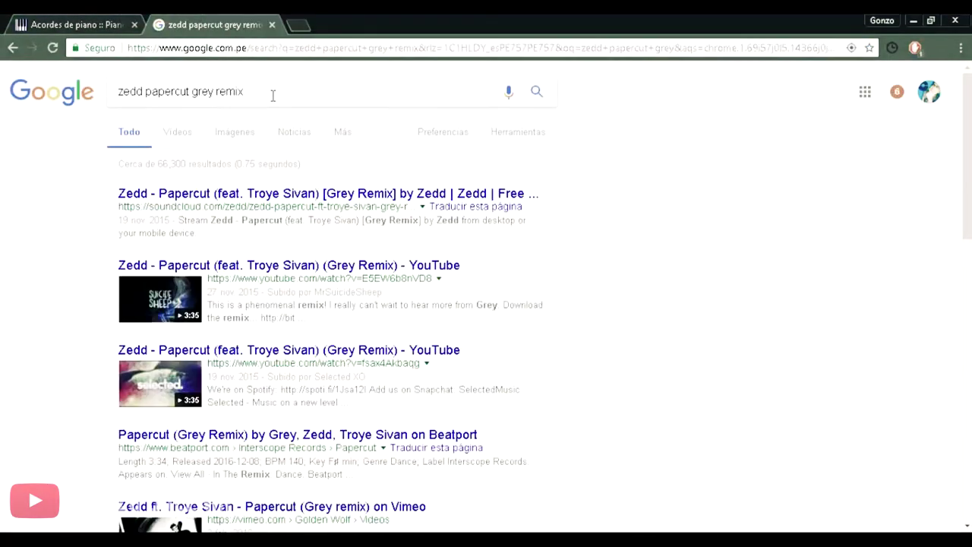
# Step: Search Google for "zedd papercut grey remix key"
pyautogui.click(273, 92)
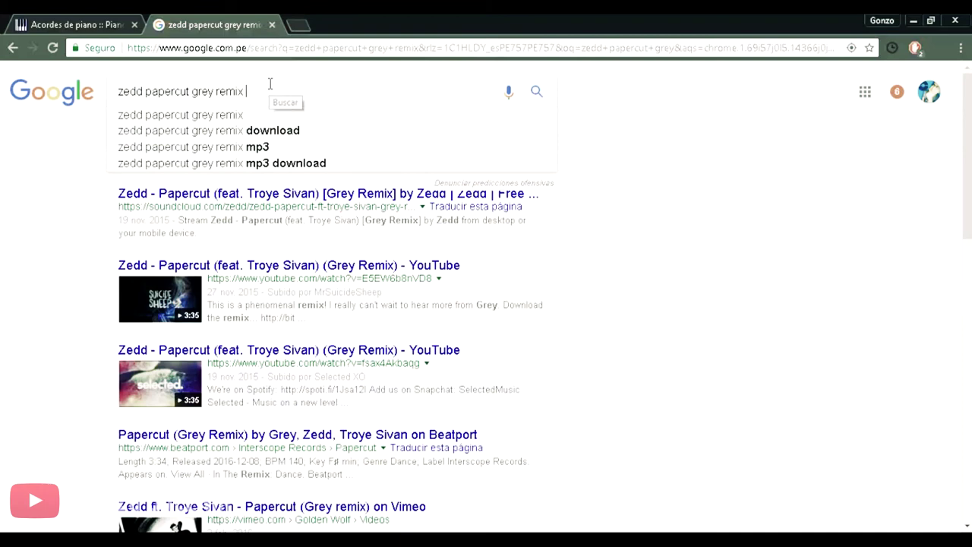
pyautogui.press('Escape')
pyautogui.write('key')
pyautogui.press('Return')
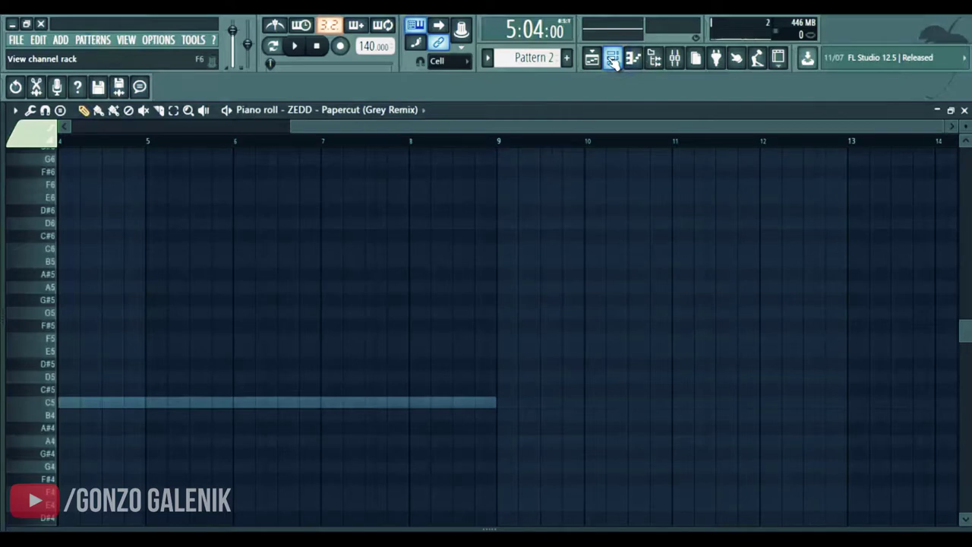
# Step: Draw an eight-bar E5 note from bar 1 to bar 9 in Pattern 3 for the new 3x Osc channel
pyautogui.press('F6')
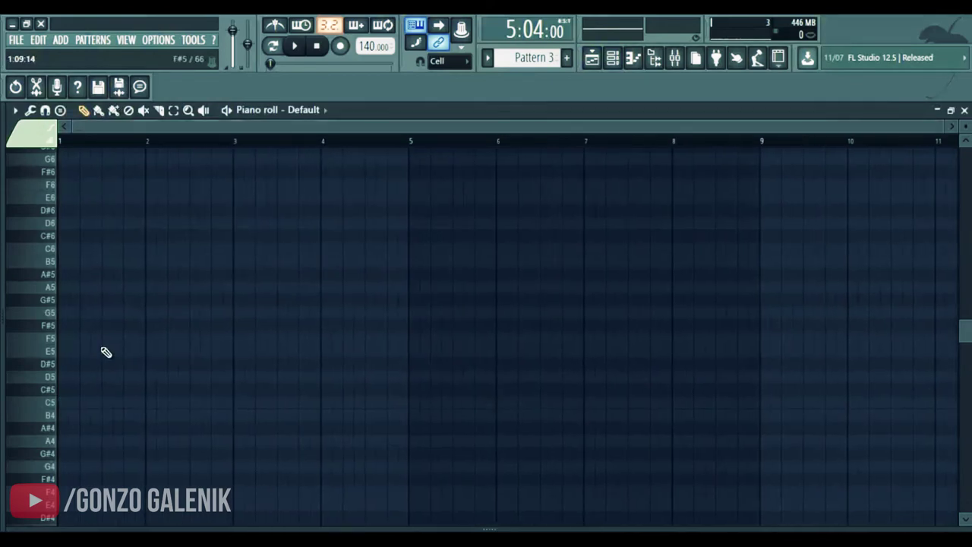
pyautogui.moveTo(104, 352); pyautogui.dragTo(22, 348)
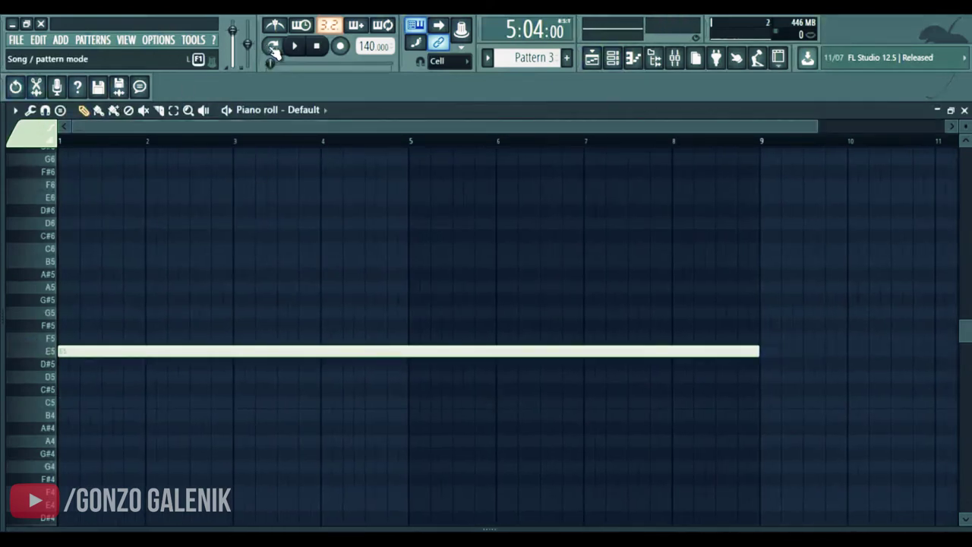
pyautogui.click(294, 46)
pyautogui.click(316, 46)
# Step: Place Pattern 3 on Track 9 at bar 5, shorten it to end midway through bar 8, and play it back
pyautogui.click(593, 62)
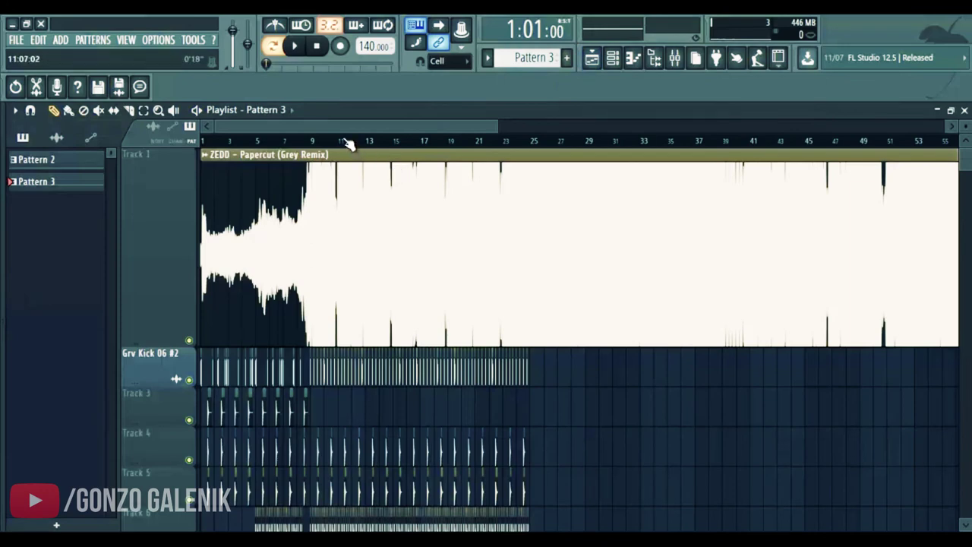
pyautogui.scroll(-5, 326, 265)
pyautogui.moveTo(287, 210); pyautogui.dragTo(264, 299)
pyautogui.scroll(5, 272, 185)
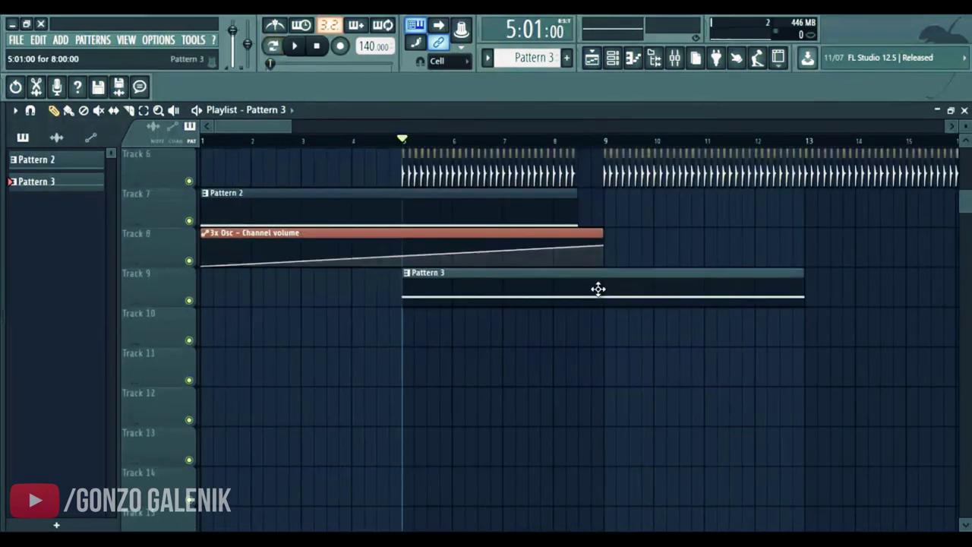
pyautogui.moveTo(808, 292); pyautogui.dragTo(577, 296)
pyautogui.press('space')
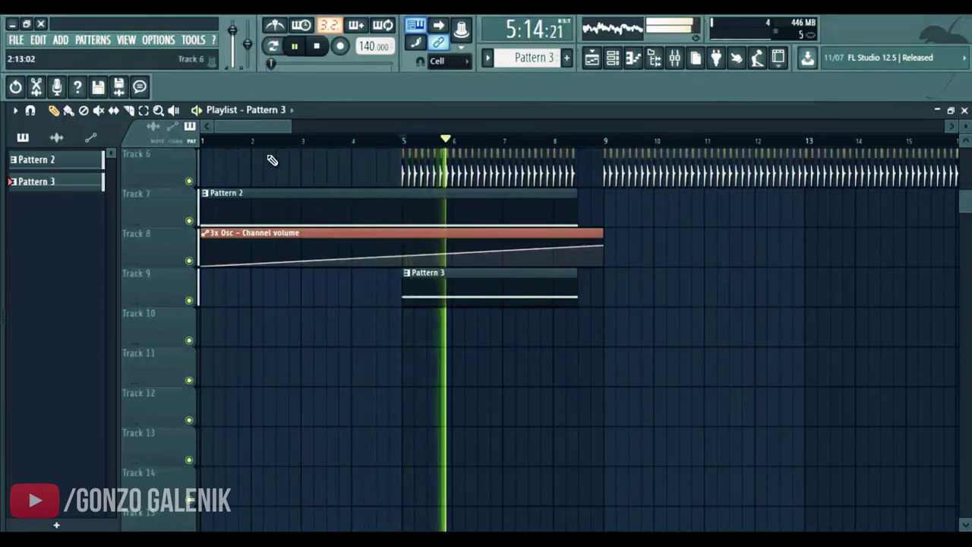
pyautogui.press('space')
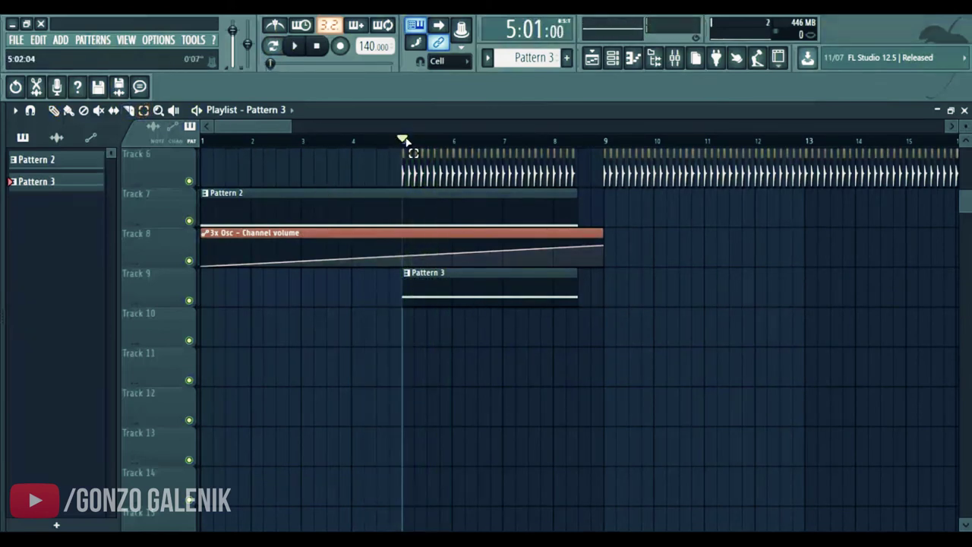
# Step: Set the new 3x Osc's pitch range to 24 and create a rising channel pitch automation clip from bar 5 to midway through bar 8
pyautogui.moveTo(404, 142); pyautogui.dragTo(577, 183)
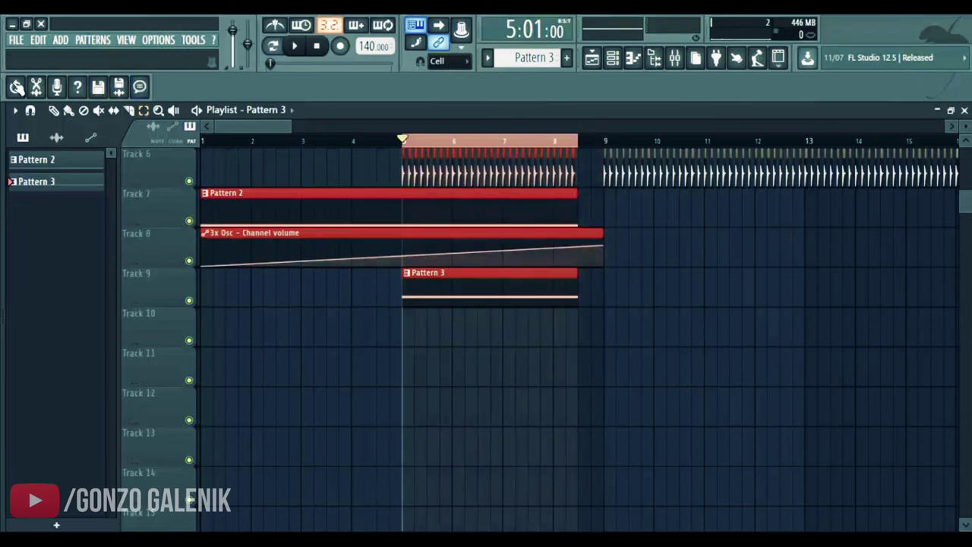
pyautogui.click(53, 110)
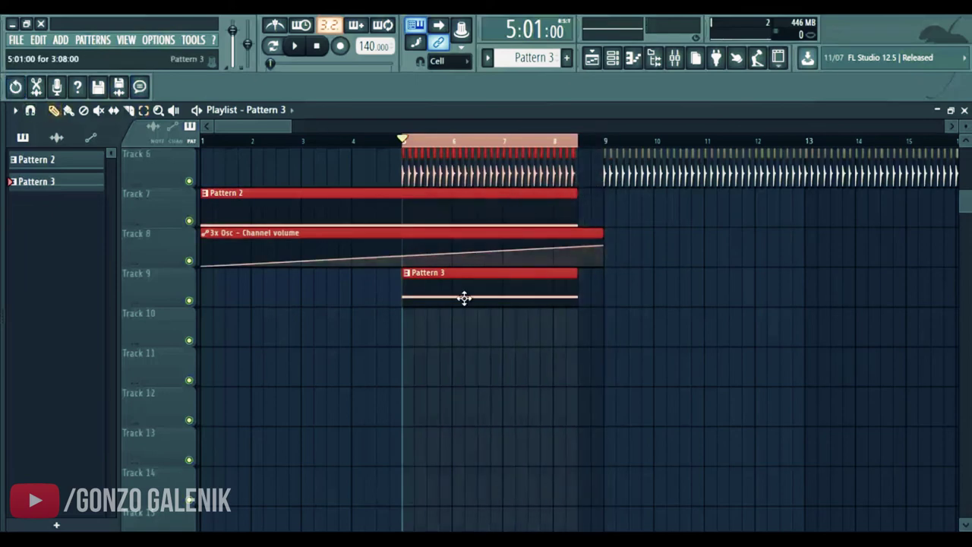
pyautogui.doubleClick(464, 298)
pyautogui.click(425, 483)
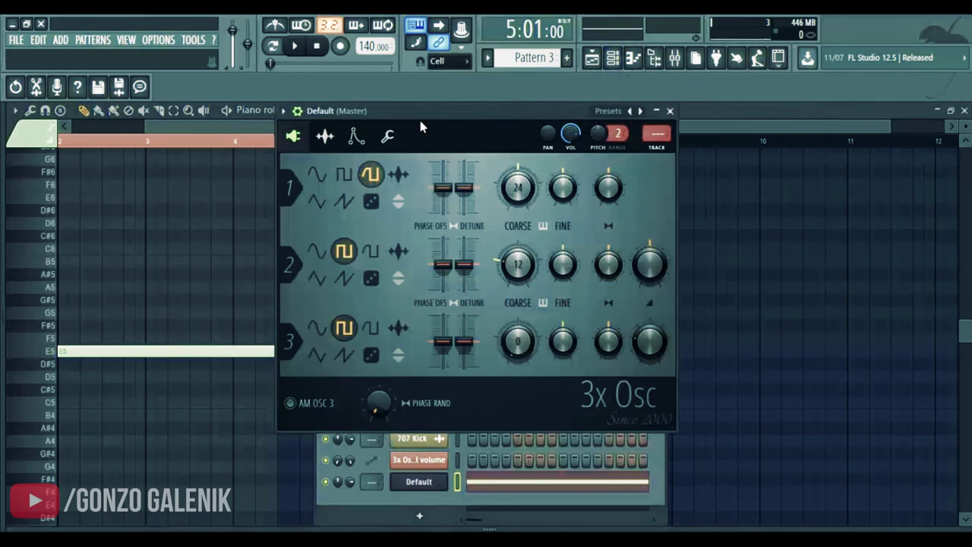
pyautogui.moveTo(428, 111); pyautogui.dragTo(429, 170)
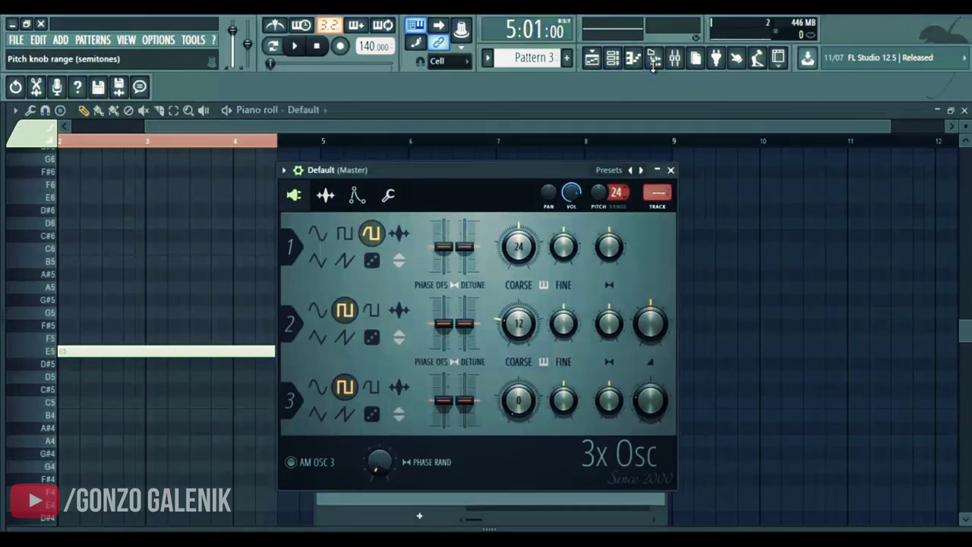
pyautogui.rightClick(599, 193)
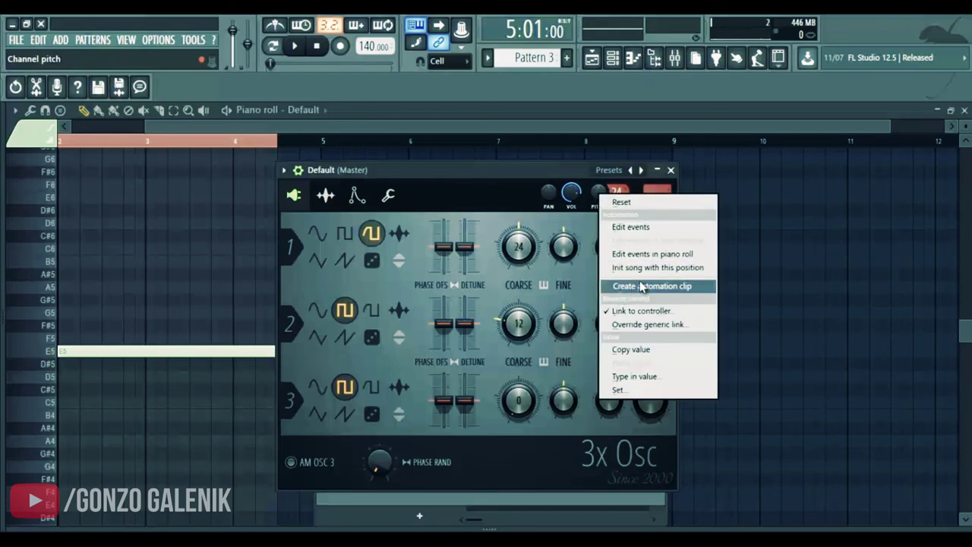
pyautogui.click(660, 289)
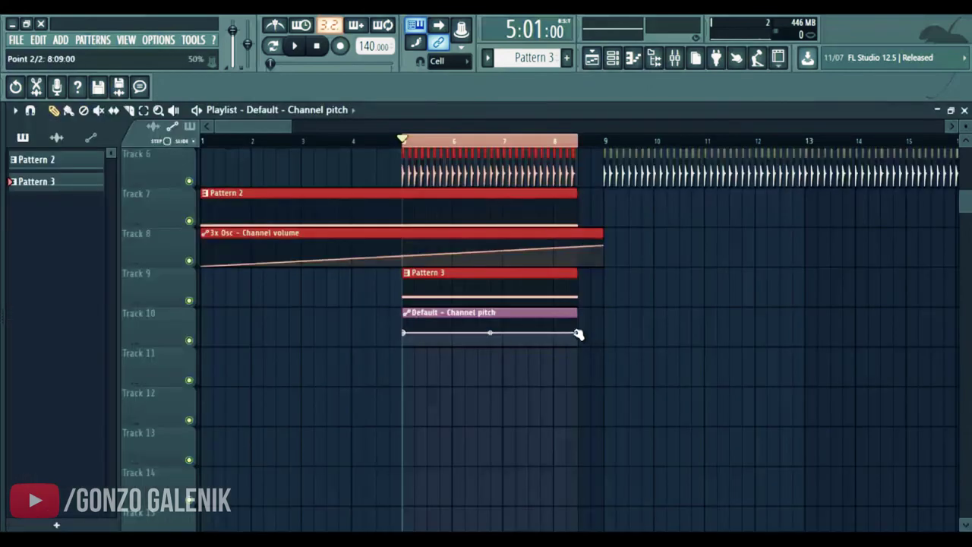
pyautogui.moveTo(581, 334)
pyautogui.mouseDown()
pyautogui.moveTo(580, 306)
pyautogui.moveTo(578, 319)
pyautogui.mouseUp()
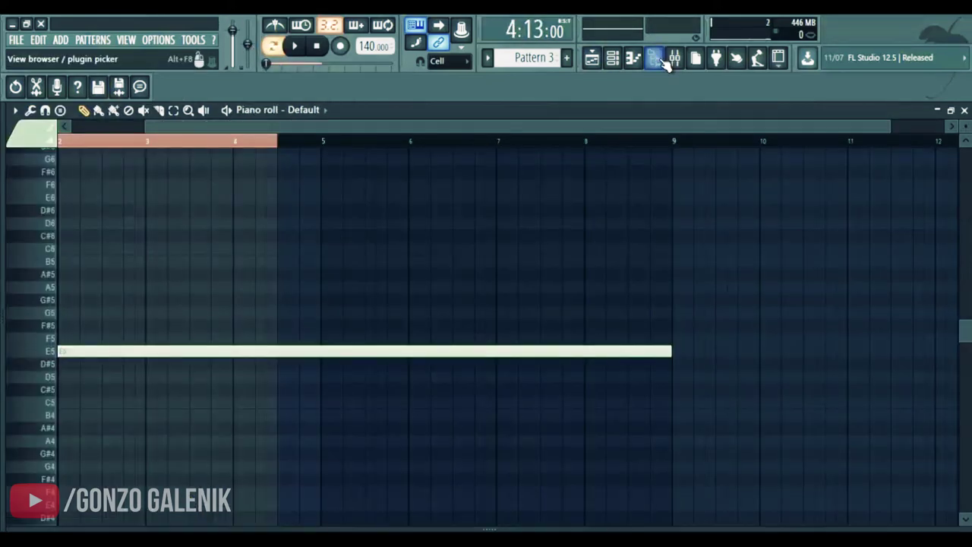
# Step: Route the new 3x Osc channel (Default) to mixer insert 11
pyautogui.click(674, 59)
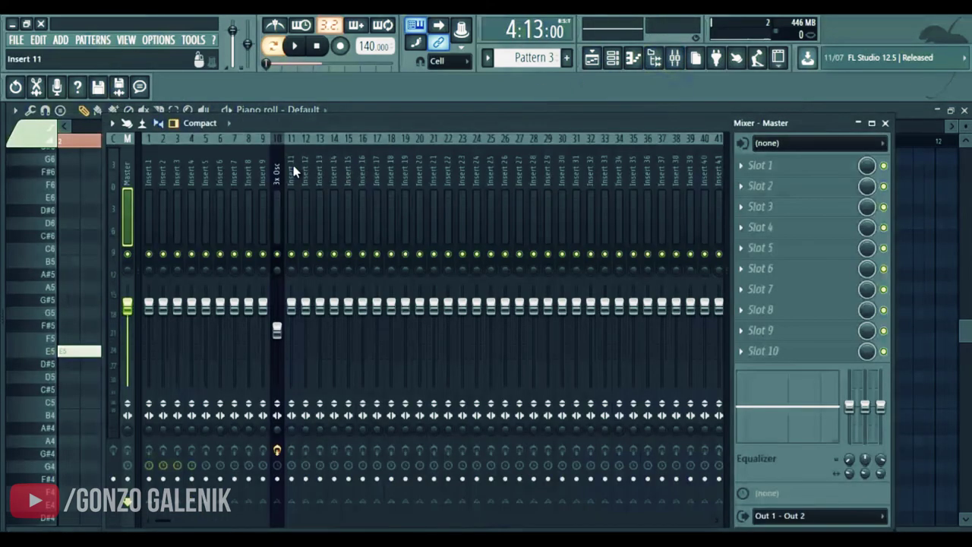
pyautogui.rightClick(297, 174)
pyautogui.click(490, 254)
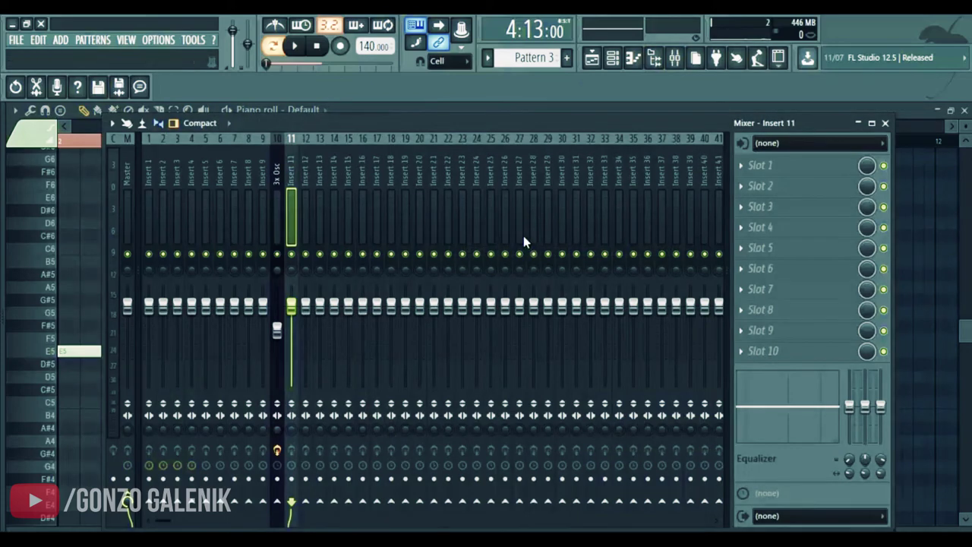
pyautogui.rightClick(297, 171)
pyautogui.click(612, 59)
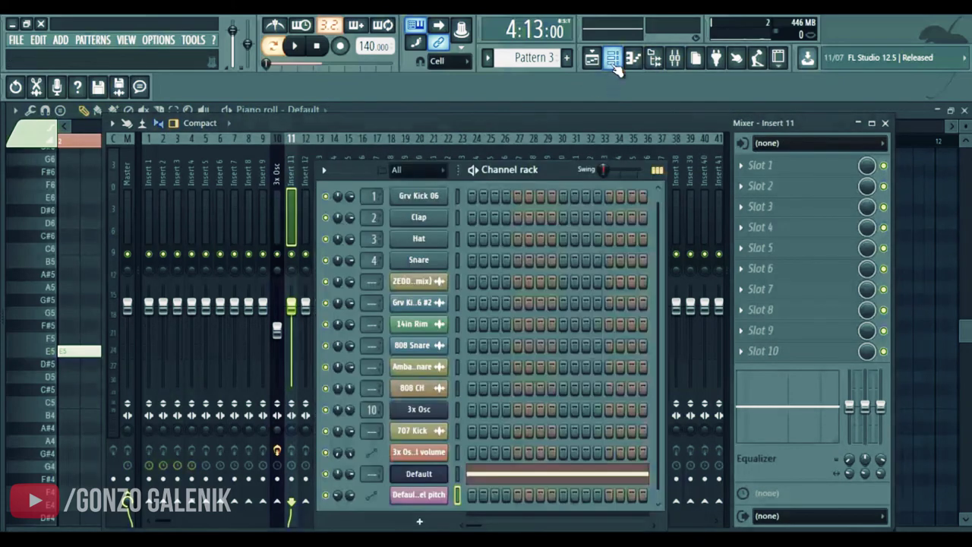
pyautogui.click(291, 174)
pyautogui.rightClick(296, 136)
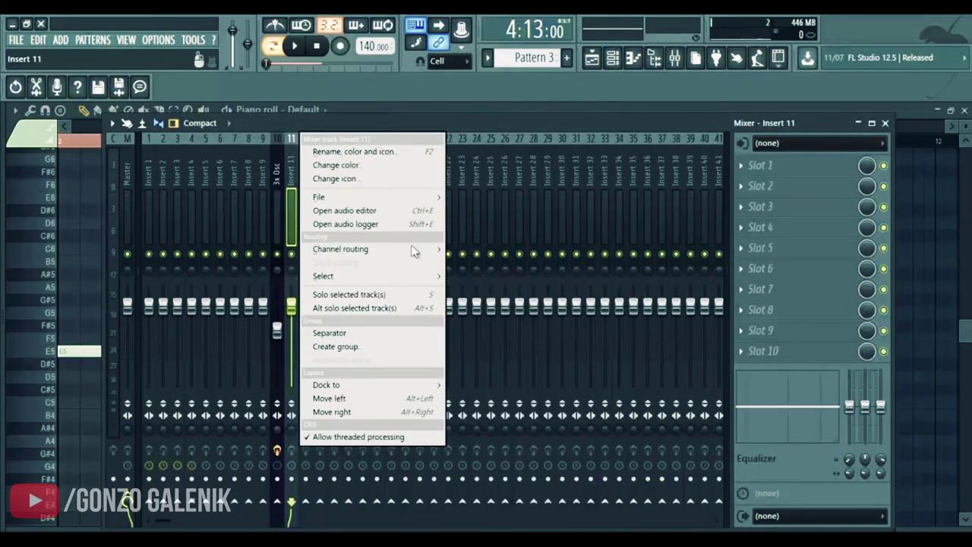
pyautogui.moveTo(413, 250)
pyautogui.click(486, 252)
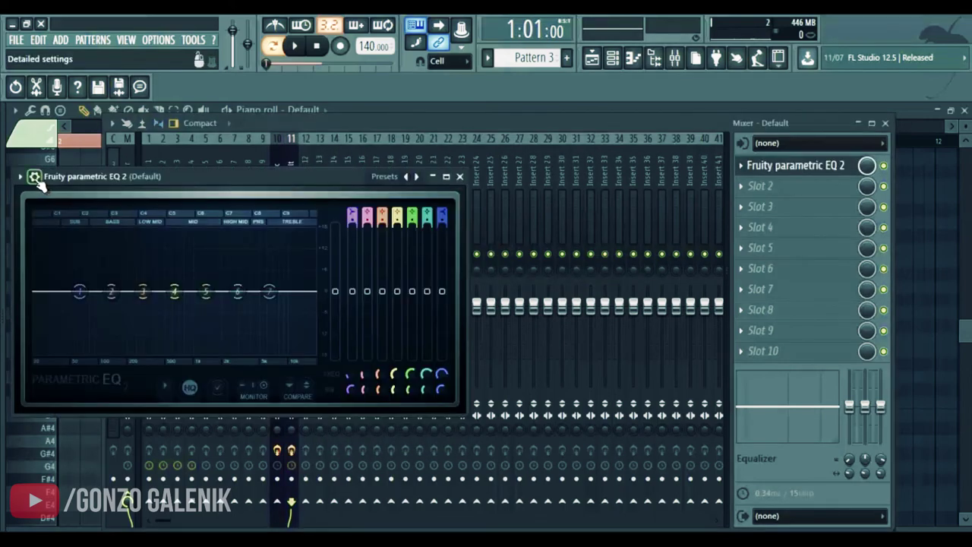
# Step: Apply the EQ preset to Fruity Parametric EQ 2 on insert 11, raise the low-cut frequency and slightly boost band 4
pyautogui.click(21, 176)
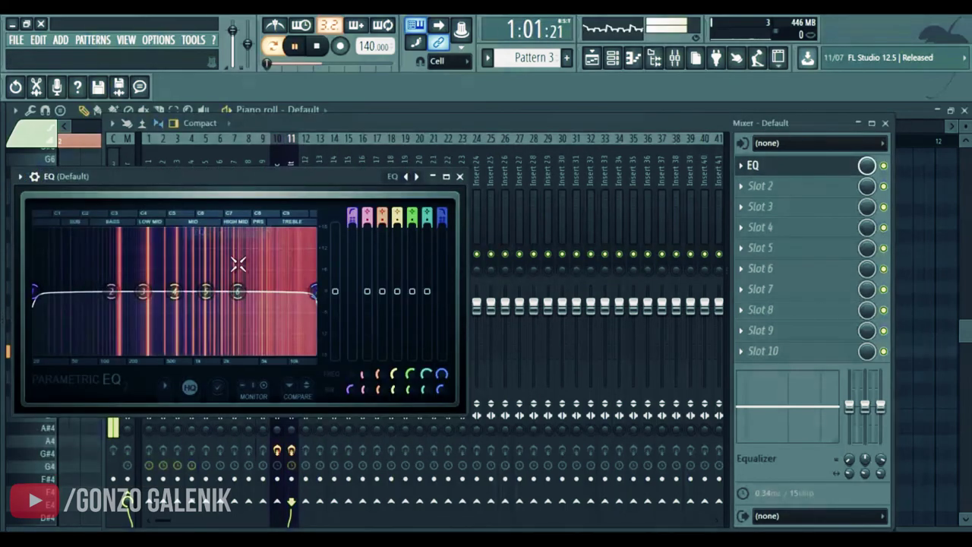
pyautogui.moveTo(34, 291); pyautogui.dragTo(53, 293)
pyautogui.moveTo(175, 291); pyautogui.dragTo(150, 281)
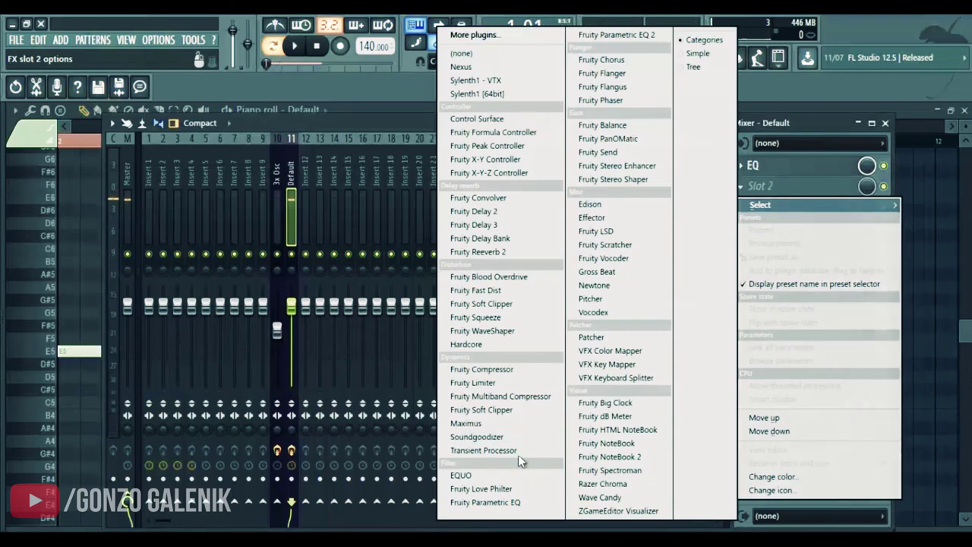
# Step: Add Fruity Reeverb 2 in slot 2 of insert 11 with a decay of 2.7 sec
pyautogui.click(478, 252)
pyautogui.moveTo(238, 198); pyautogui.dragTo(440, 168)
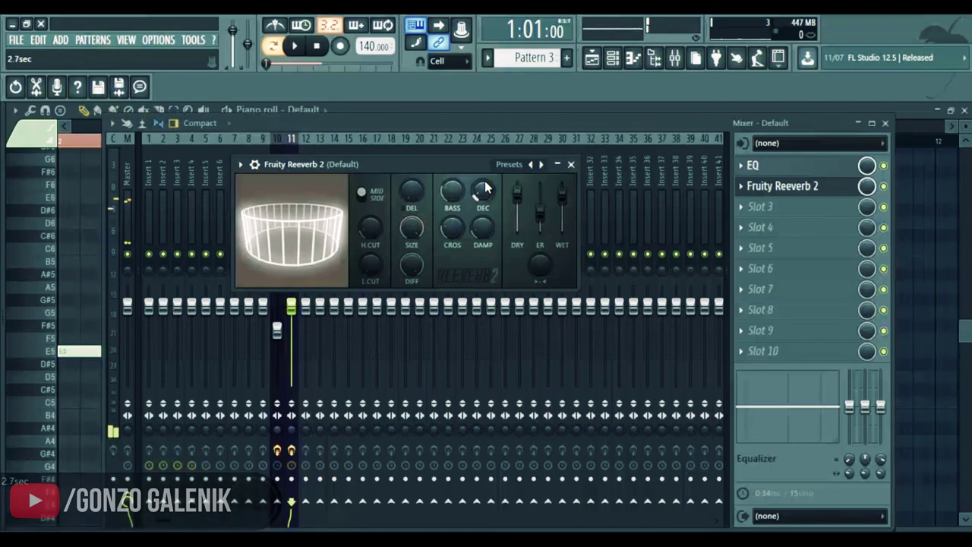
pyautogui.press('z')
pyautogui.click(570, 164)
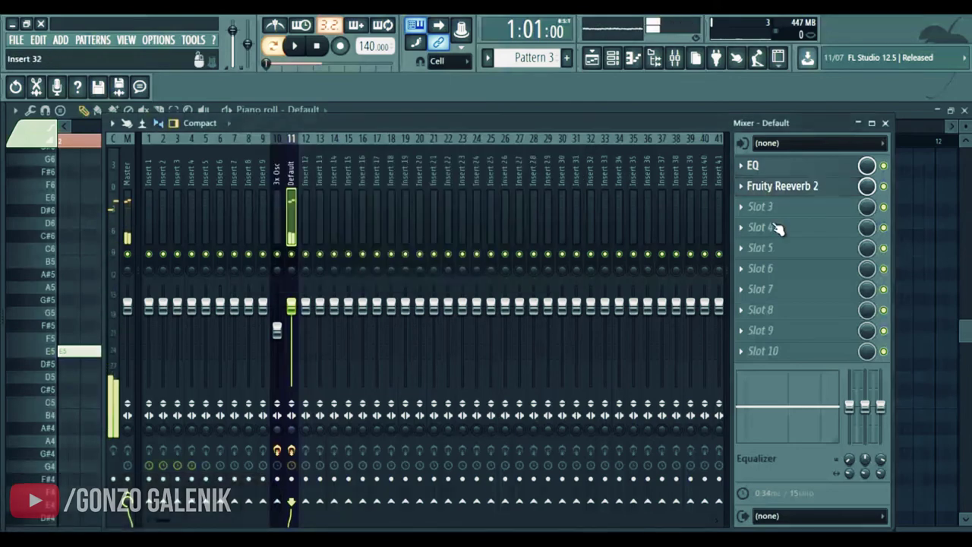
# Step: Add Fruity Delay 2 in slot 3 of insert 11 and lower its mix level to 19%
pyautogui.click(760, 207)
pyautogui.click(532, 215)
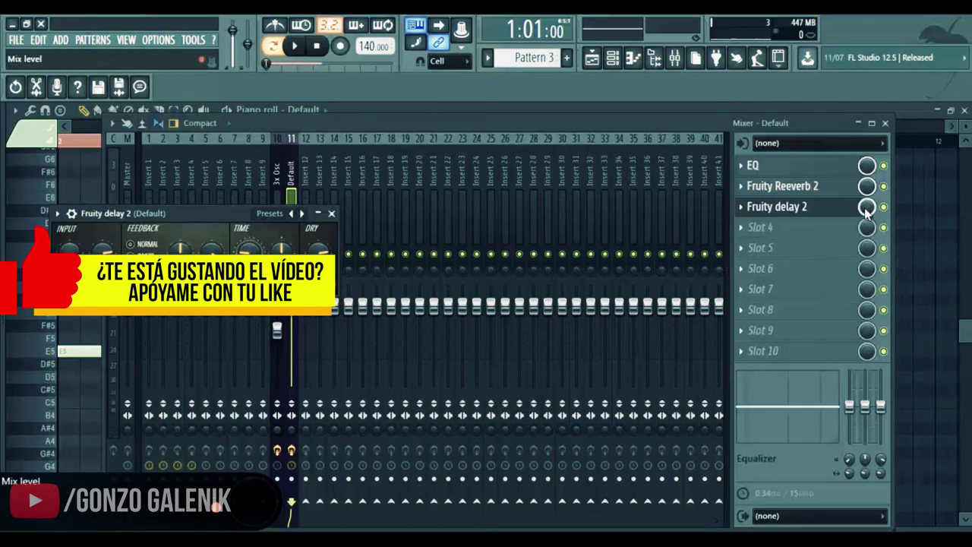
pyautogui.moveTo(867, 206); pyautogui.dragTo(763, 353)
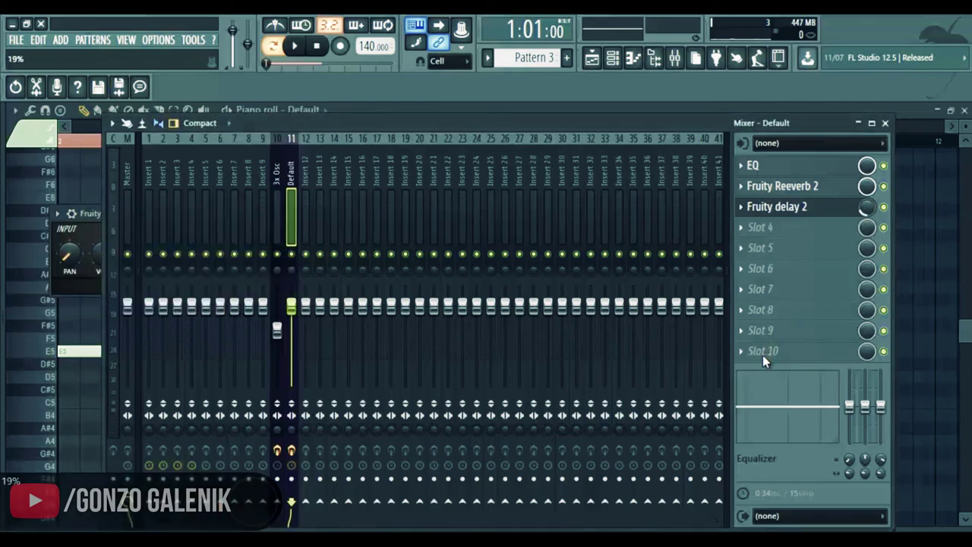
# Step: Add Gross Beat in slot 4 of insert 11, choose the Sidechain volume preset, and play the result
pyautogui.click(761, 227)
pyautogui.click(602, 487)
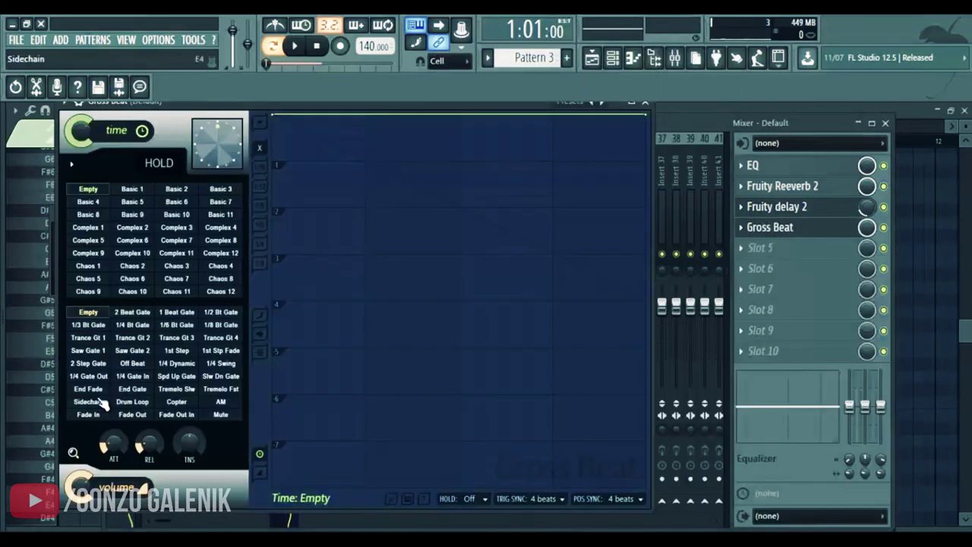
pyautogui.click(101, 404)
pyautogui.press('space')
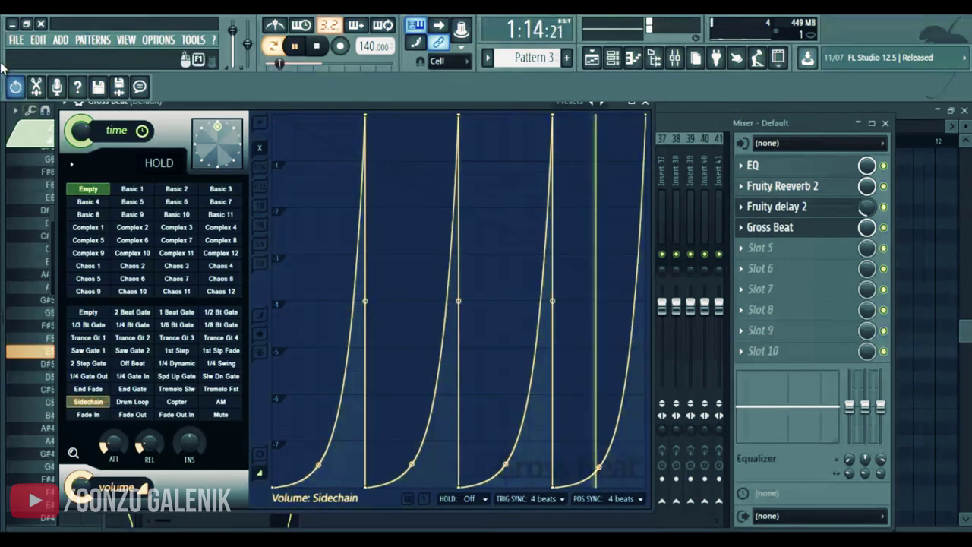
pyautogui.press('space')
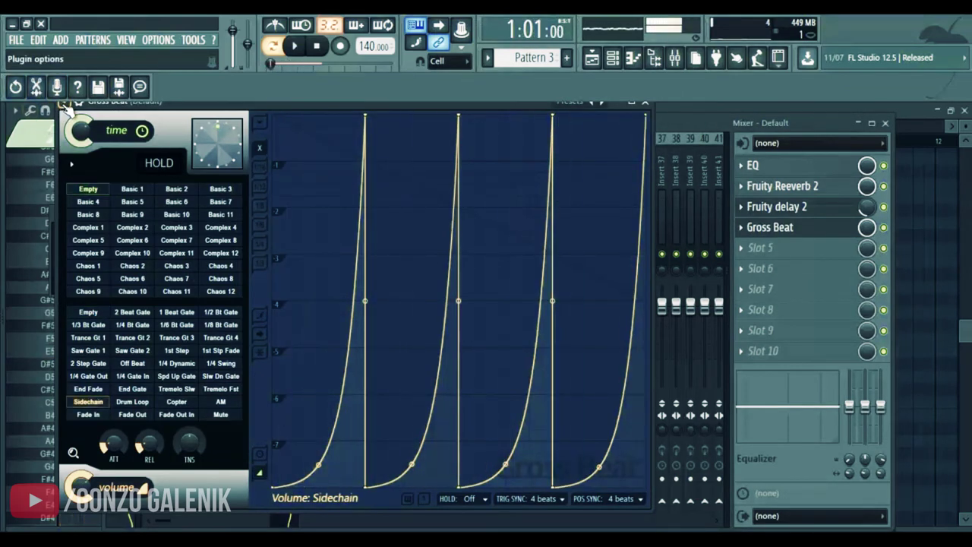
# Step: Create a Gross Beat volume mix automation clip from bar 5 to midway through bar 8, falling to 0% at its end
pyautogui.click(586, 62)
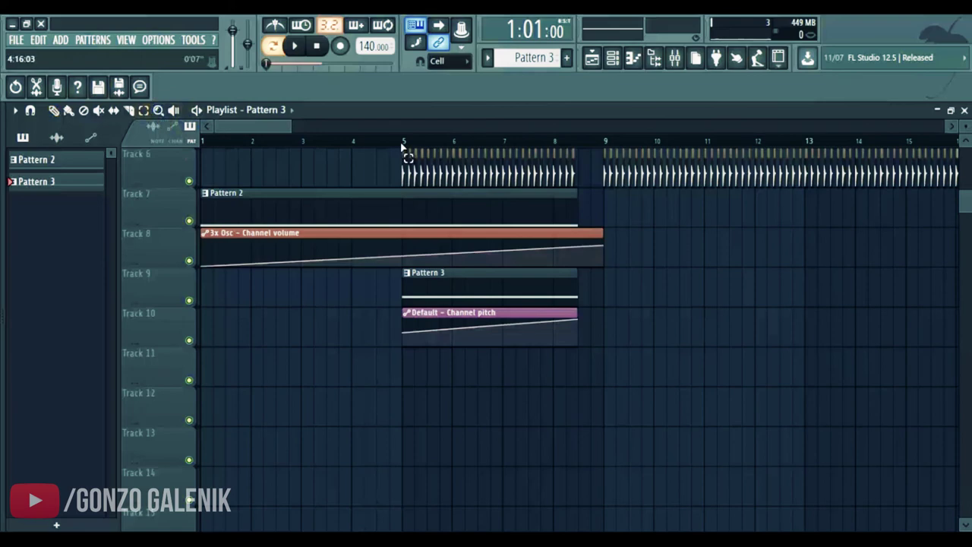
pyautogui.moveTo(402, 148); pyautogui.dragTo(579, 163)
pyautogui.click(673, 59)
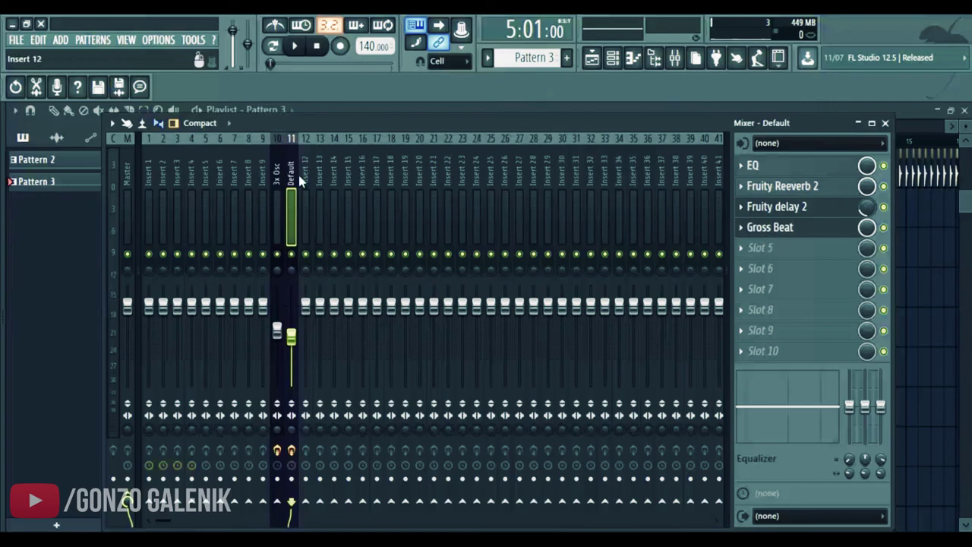
pyautogui.click(793, 228)
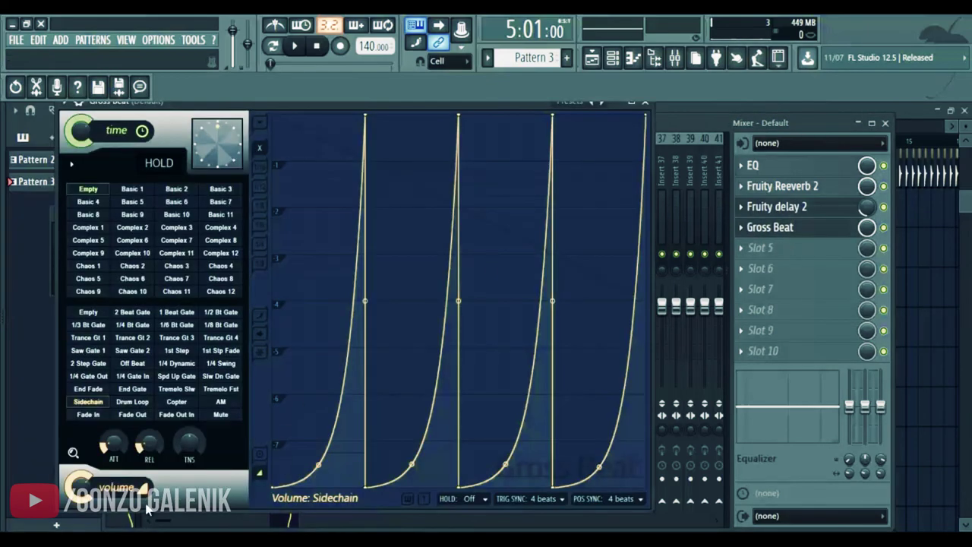
pyautogui.rightClick(79, 490)
pyautogui.click(129, 445)
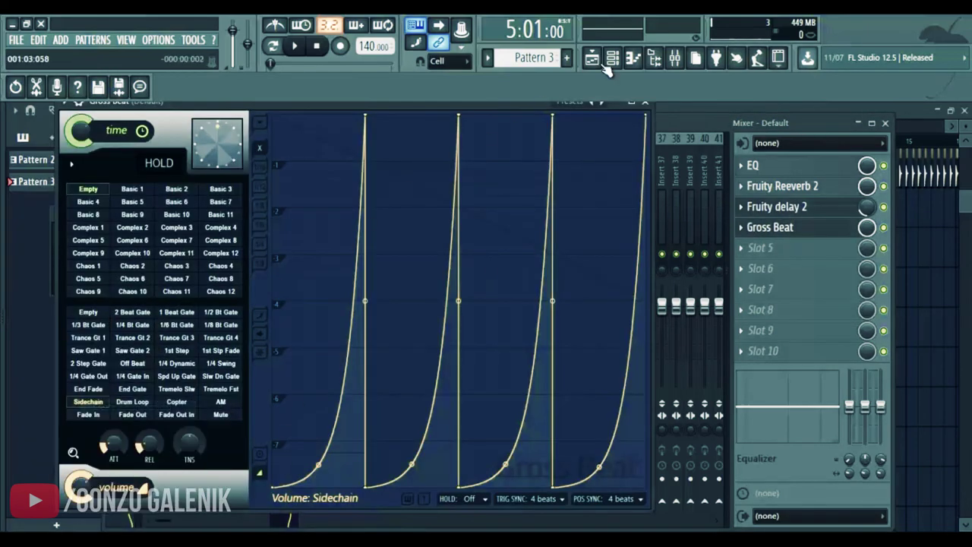
pyautogui.click(591, 59)
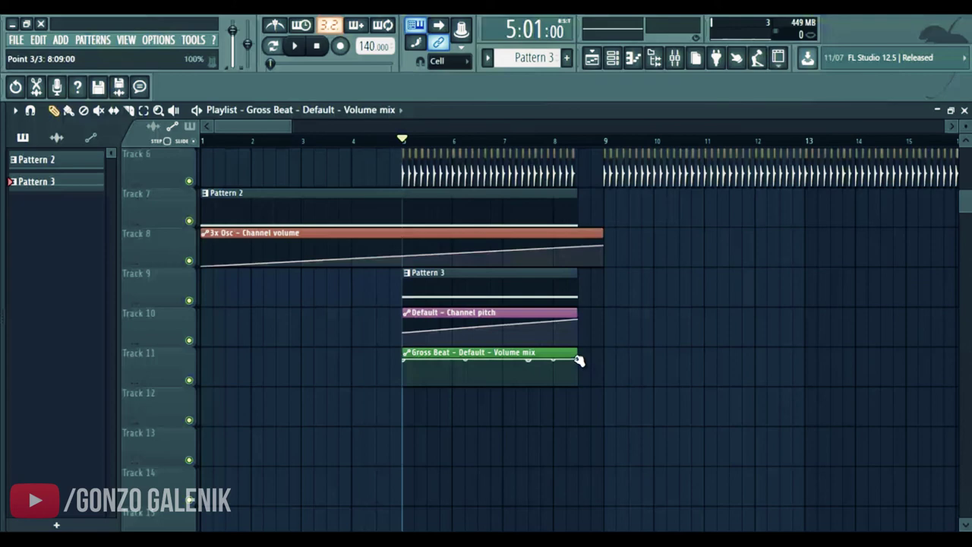
pyautogui.moveTo(579, 360); pyautogui.dragTo(577, 403)
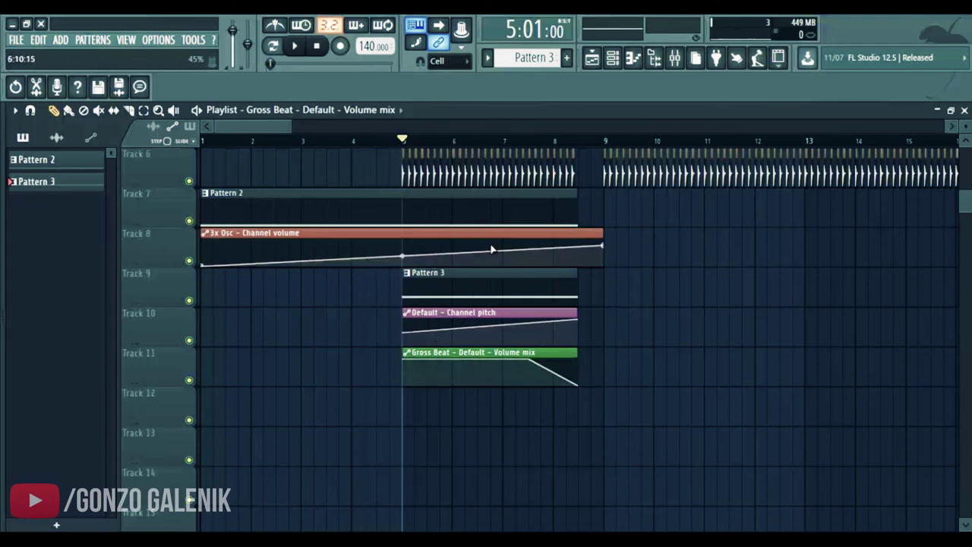
# Step: Route the Papercut (Grey Remix) track to mixer insert 12, add Fruity Love Philter in slot 1, and audition its filter cutoff
pyautogui.moveTo(559, 144); pyautogui.dragTo(585, 145)
pyautogui.scroll(-2, 585, 147)
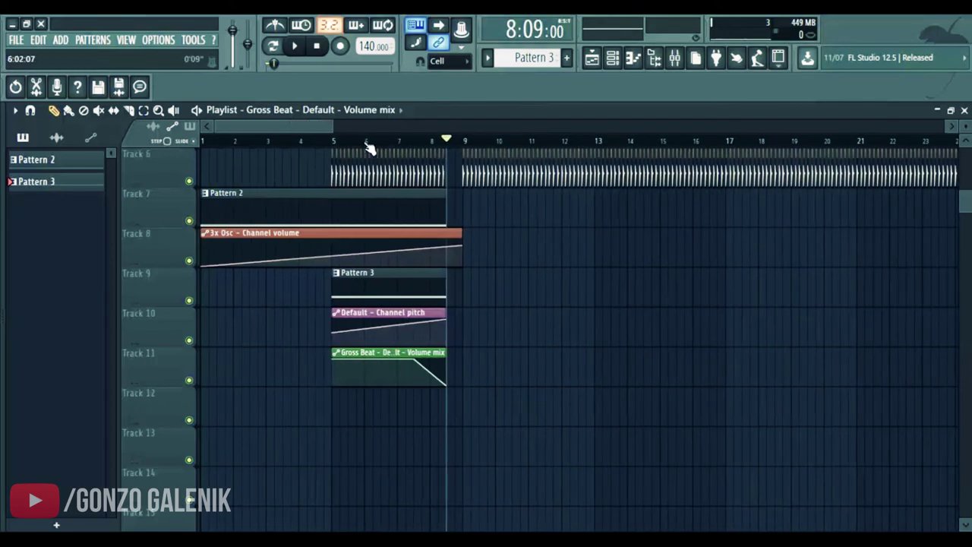
pyautogui.scroll(-4, 317, 143)
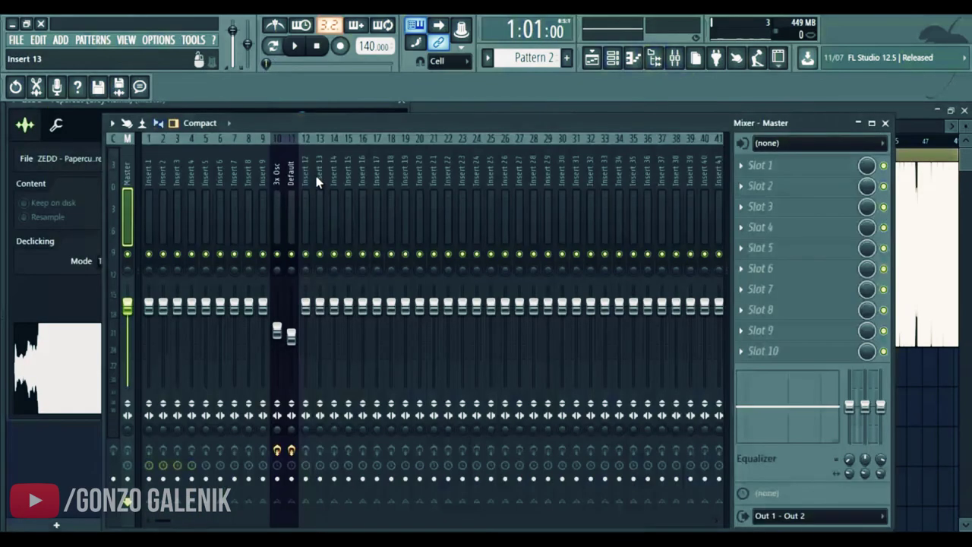
pyautogui.rightClick(317, 180)
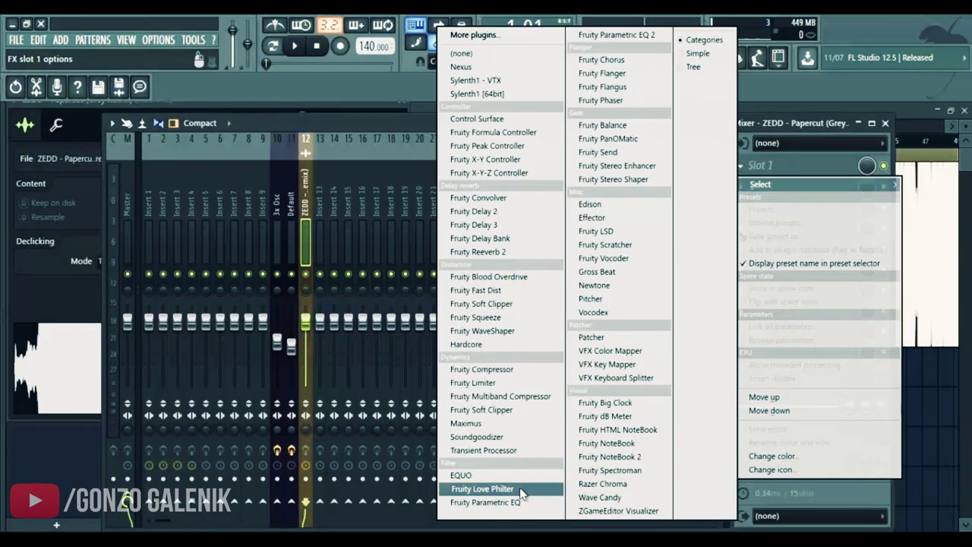
pyautogui.click(516, 492)
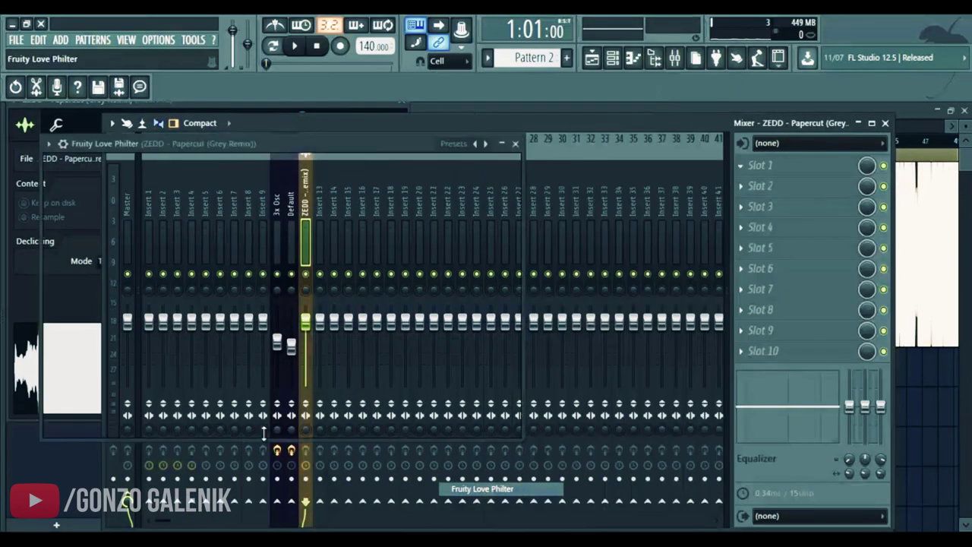
pyautogui.press('space')
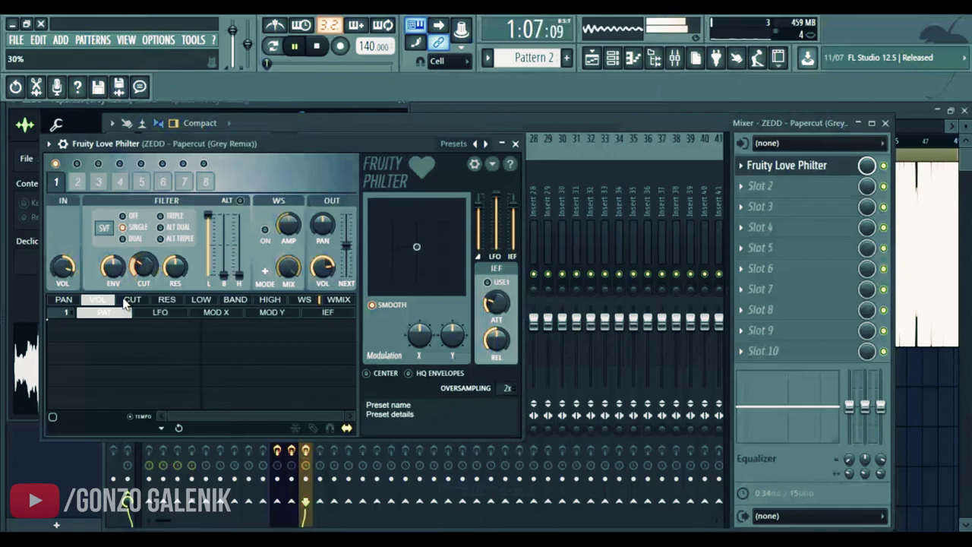
pyautogui.press('space')
pyautogui.click(515, 143)
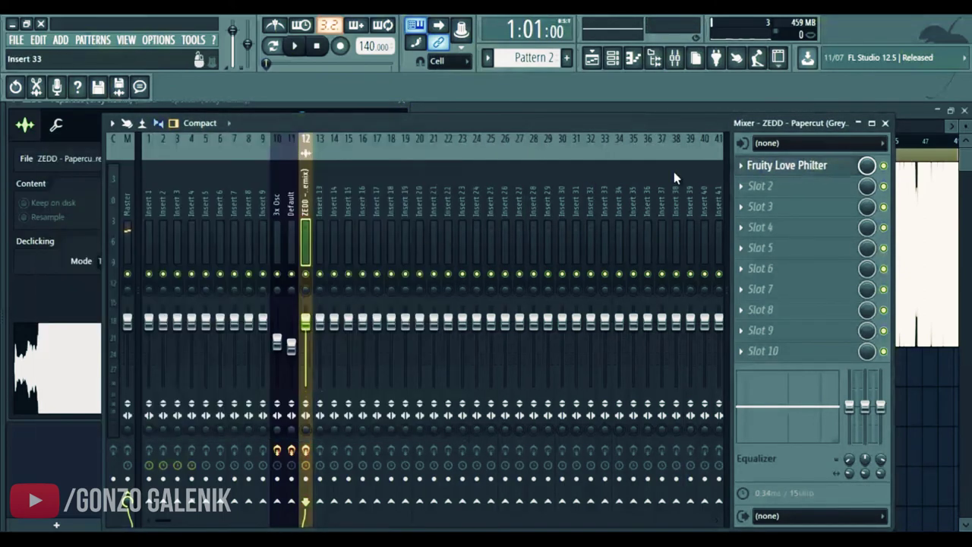
# Step: Create an automation clip for the Filter 1 cutoff frequency of Fruity Love Philter on insert 12
pyautogui.click(787, 165)
pyautogui.rightClick(144, 266)
pyautogui.click(193, 354)
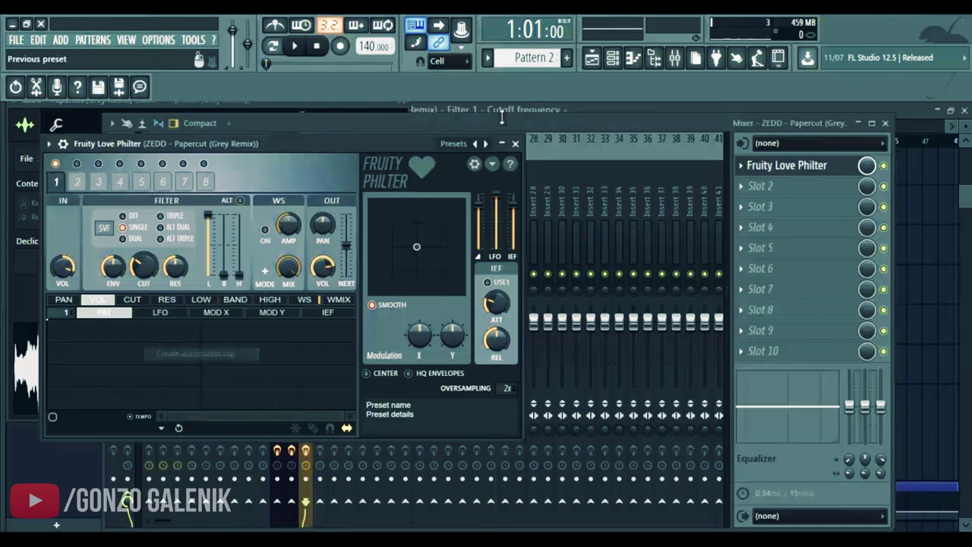
# Step: Shape the cutoff automation to rise from its start to maximum at bar 9 and hold maximum until the clip's end
pyautogui.scroll(3, 319, 146)
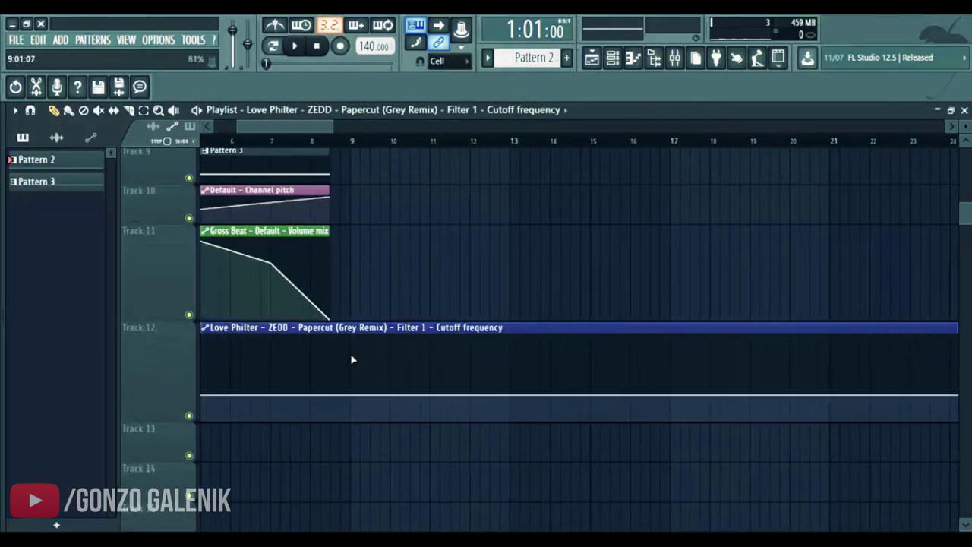
pyautogui.moveTo(352, 378); pyautogui.dragTo(330, 148)
pyautogui.scroll(-6, 330, 143)
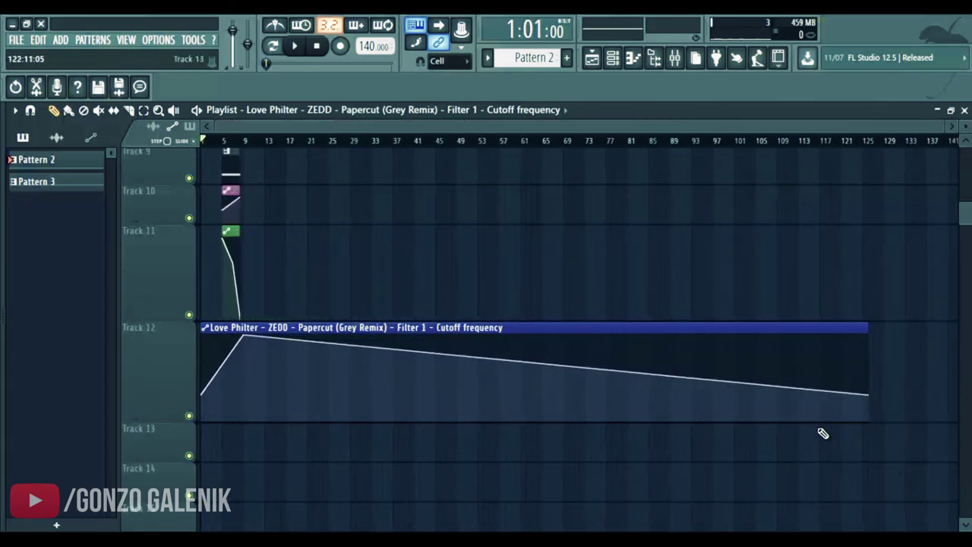
pyautogui.moveTo(869, 395); pyautogui.dragTo(854, 314)
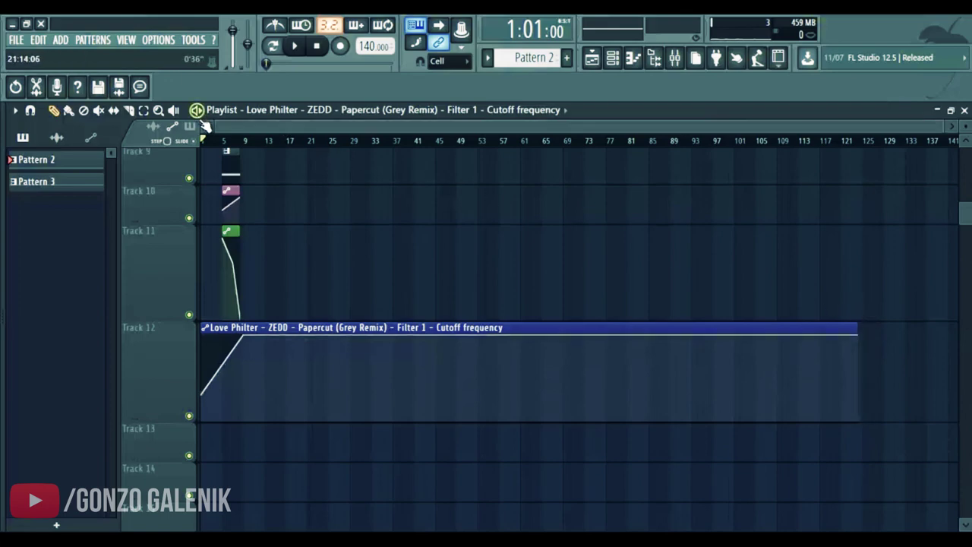
# Step: Play the arrangement from bar 1 past bar 10 to check the filter sweep against the riser, synth and drums
pyautogui.press('space')
pyautogui.scroll(5, 244, 352)
pyautogui.press('space')
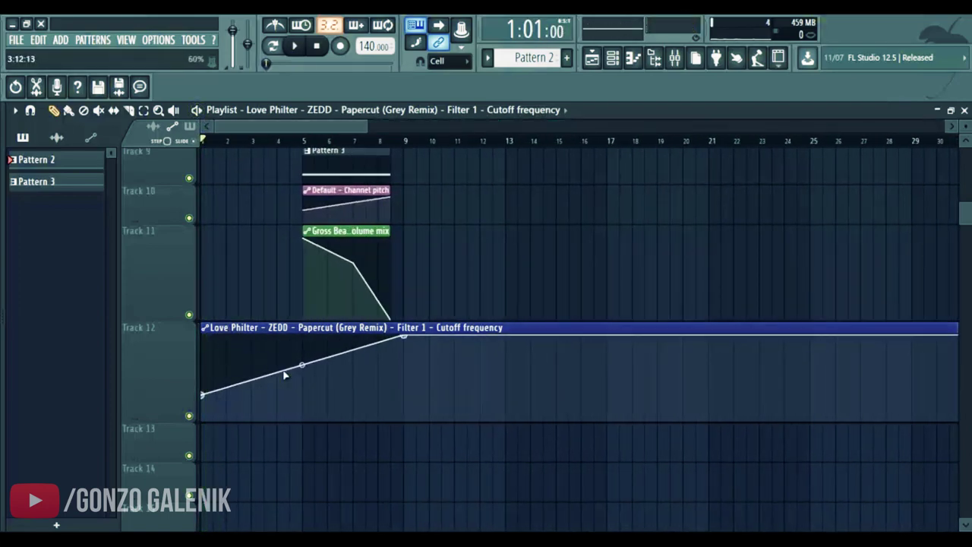
pyautogui.press('space')
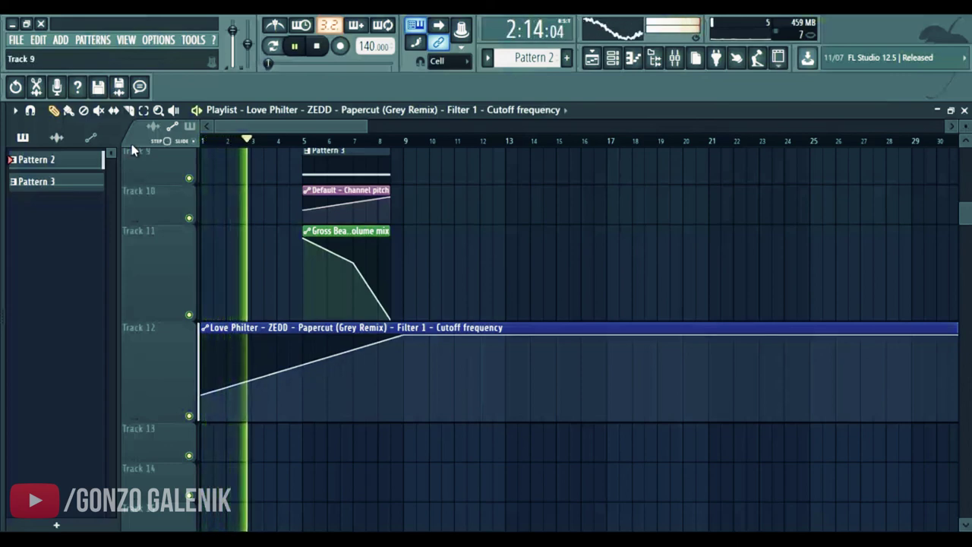
pyautogui.scroll(2, 267, 143)
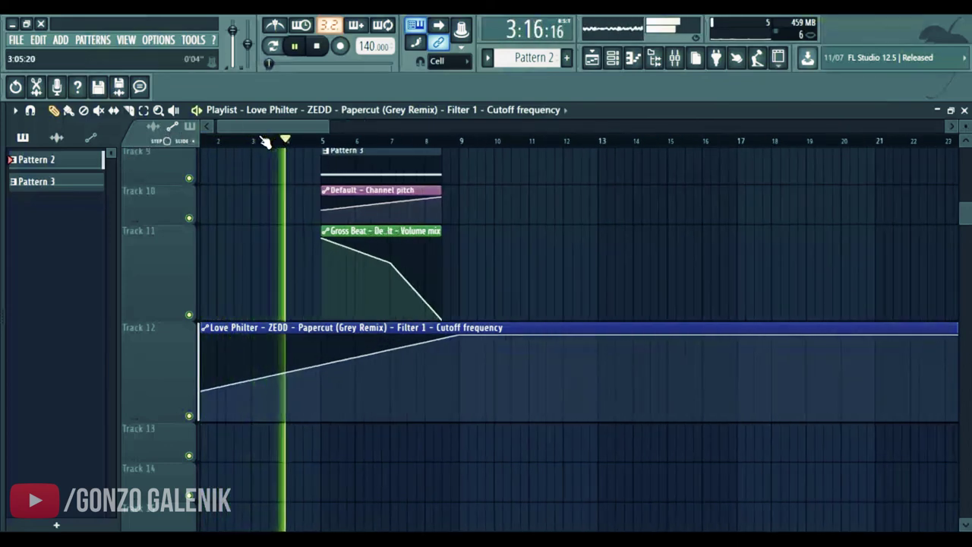
pyautogui.scroll(3, 441, 143)
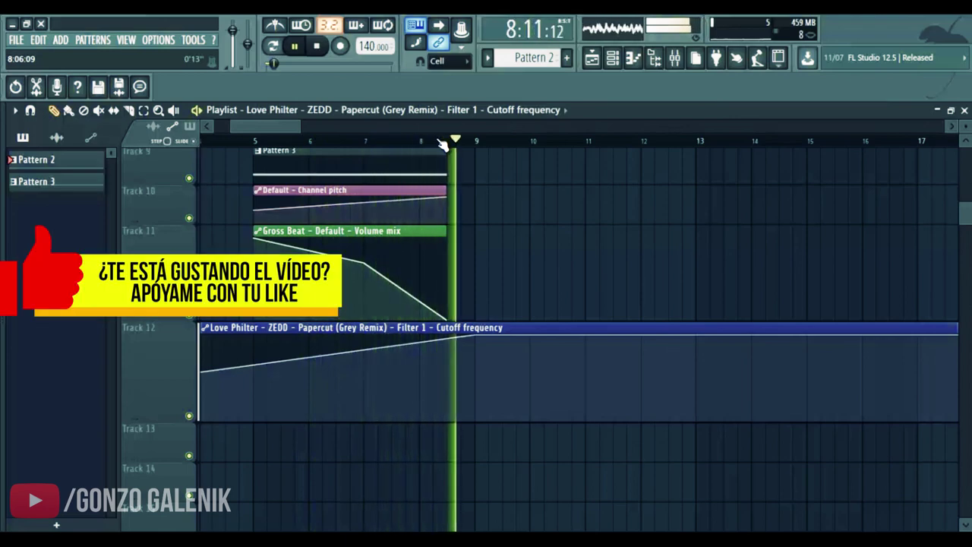
pyautogui.scroll(-2, 443, 145)
pyautogui.scroll(6, 441, 145)
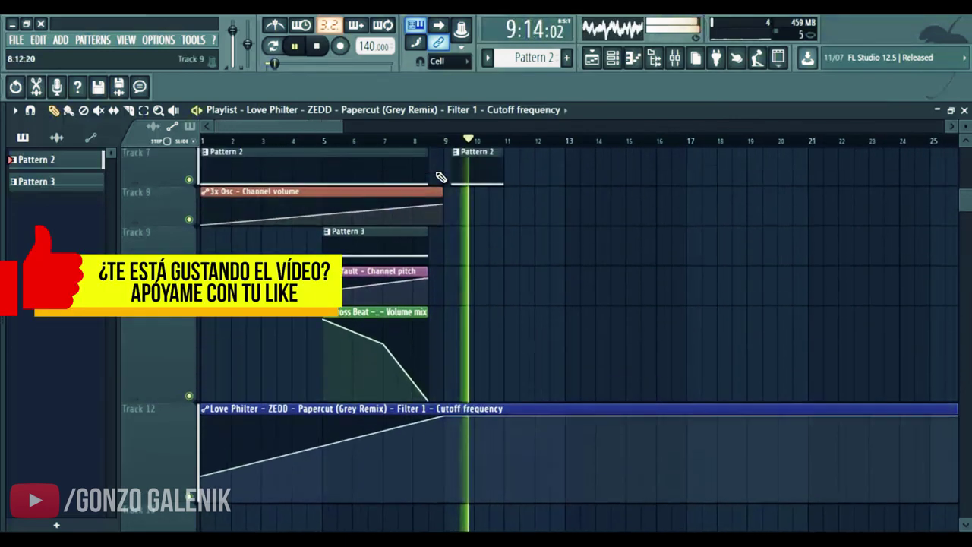
pyautogui.scroll(-2, 439, 147)
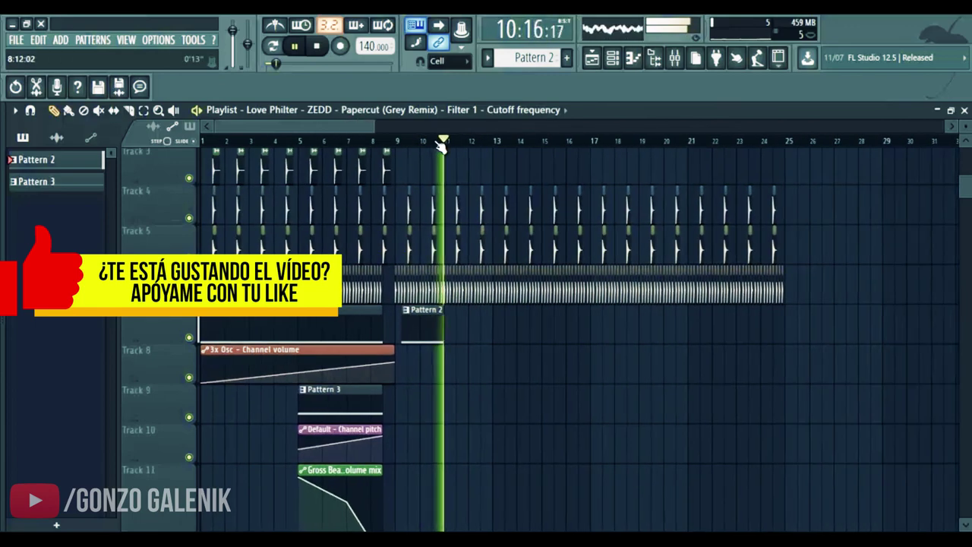
pyautogui.scroll(2, 397, 203)
pyautogui.press('space')
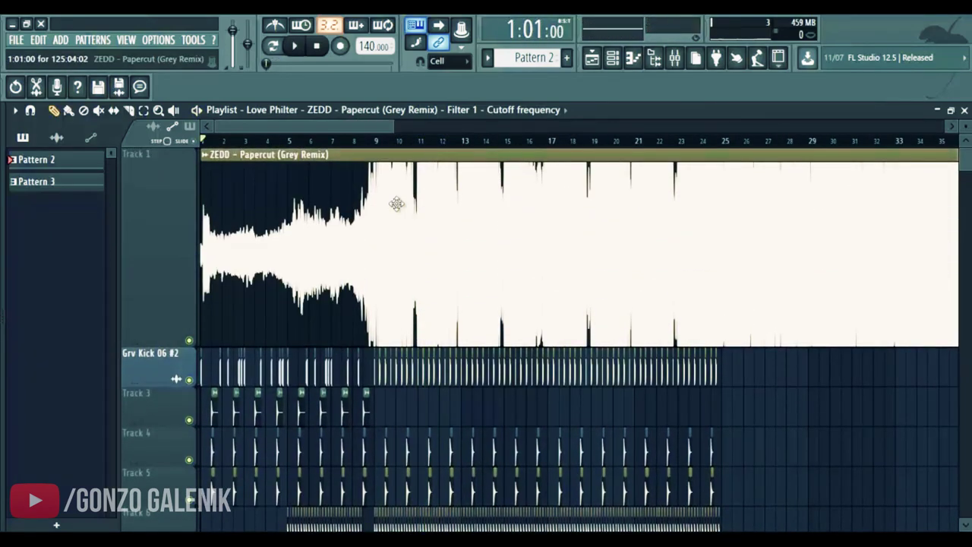
pyautogui.scroll(-4, 152, 278)
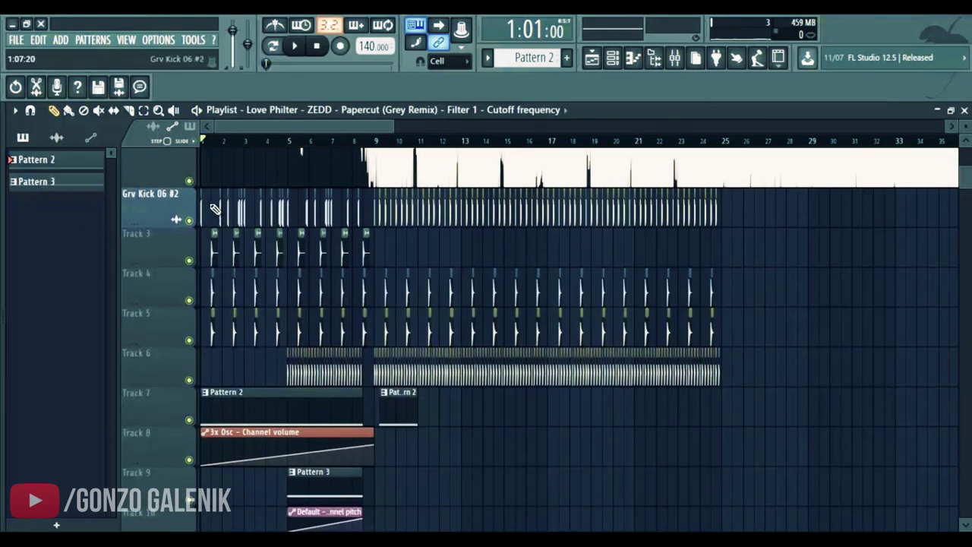
pyautogui.press('F9')
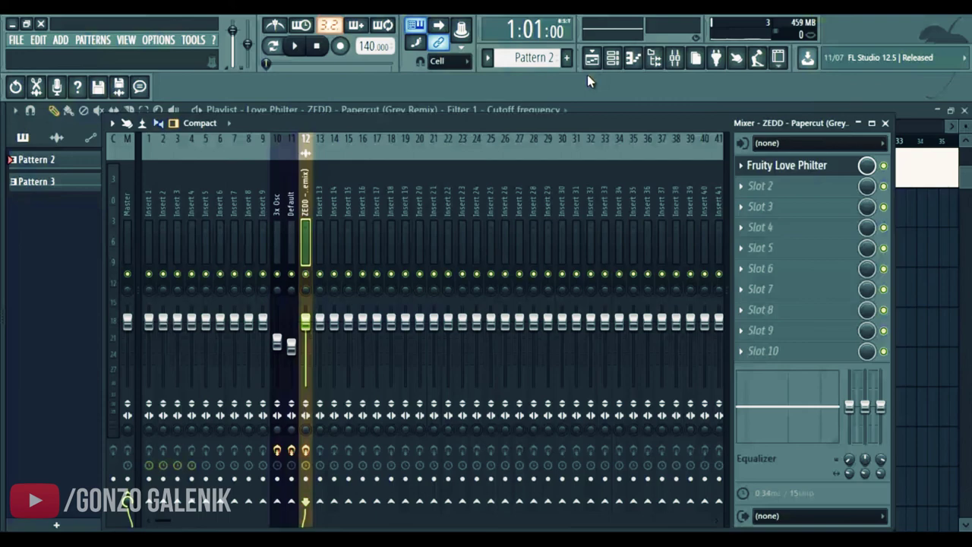
pyautogui.click(593, 58)
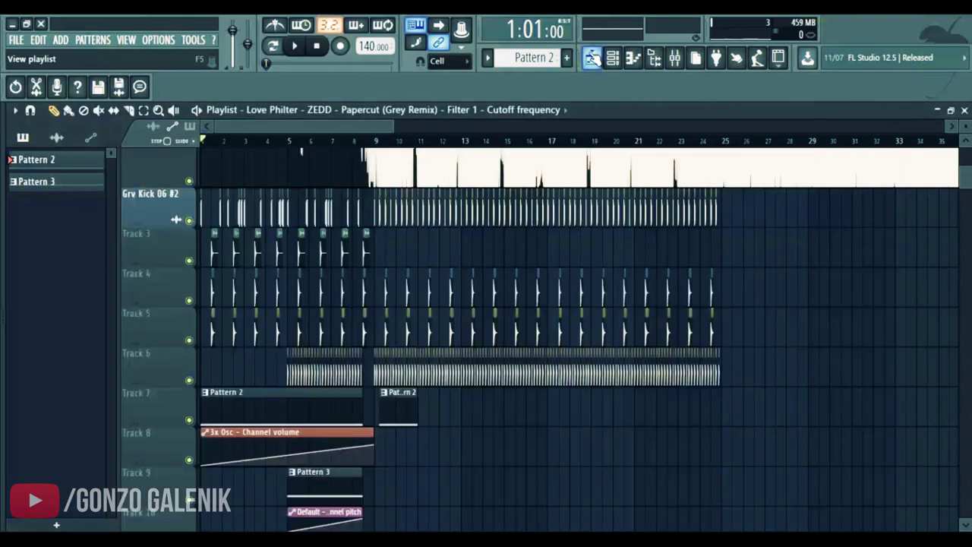